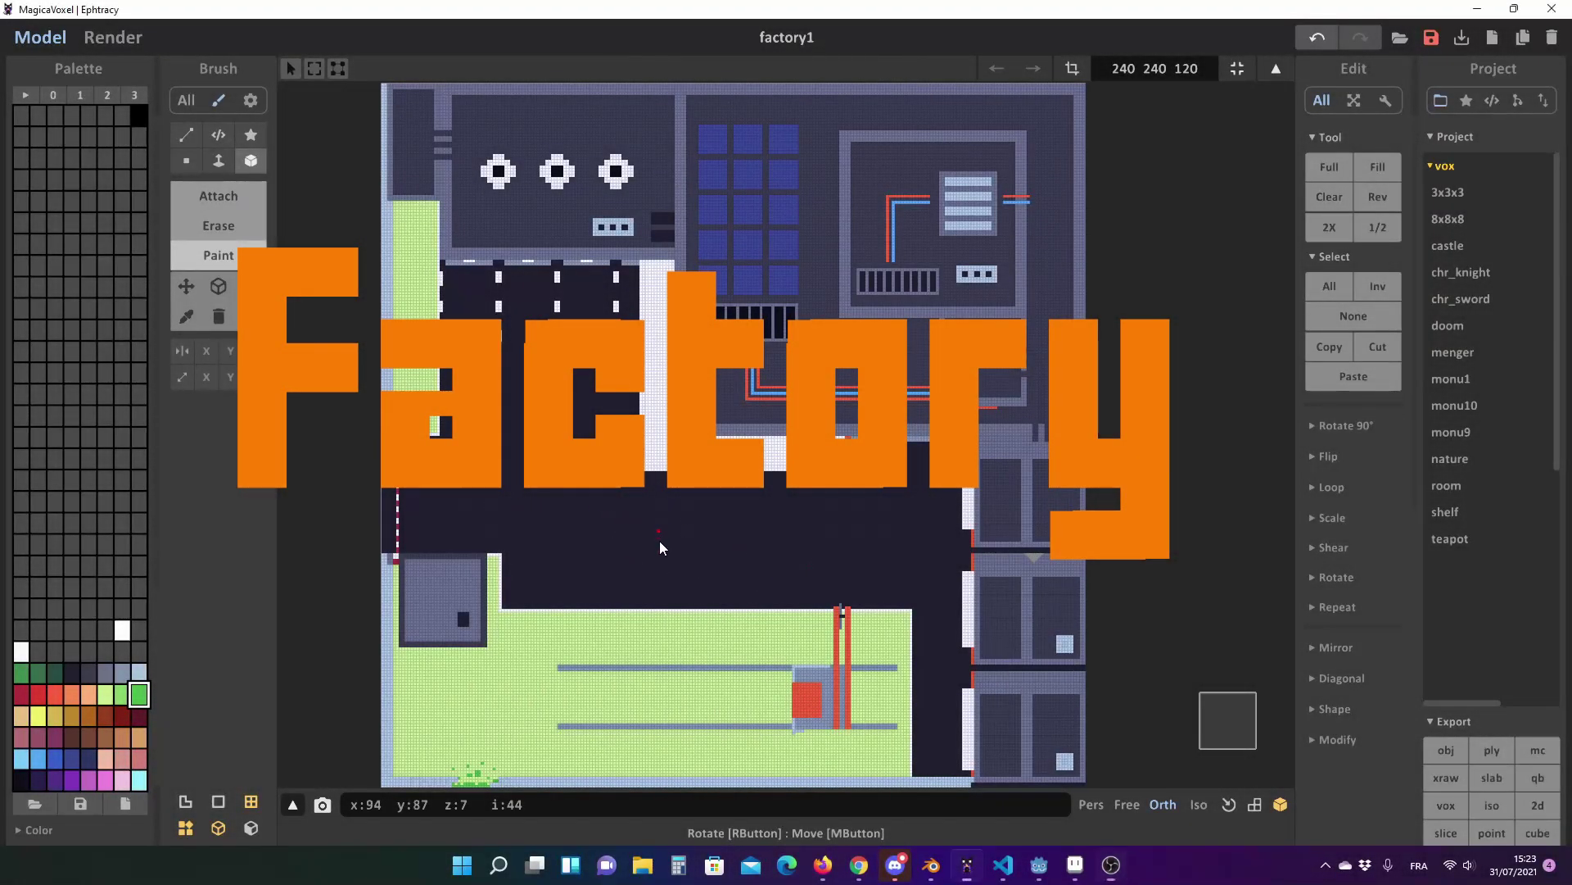
# - Tilt the factory1 model out of the top-down plan into an angled perspective view
pyautogui.moveTo(648, 546); pyautogui.dragTo(733, 411, button='right')
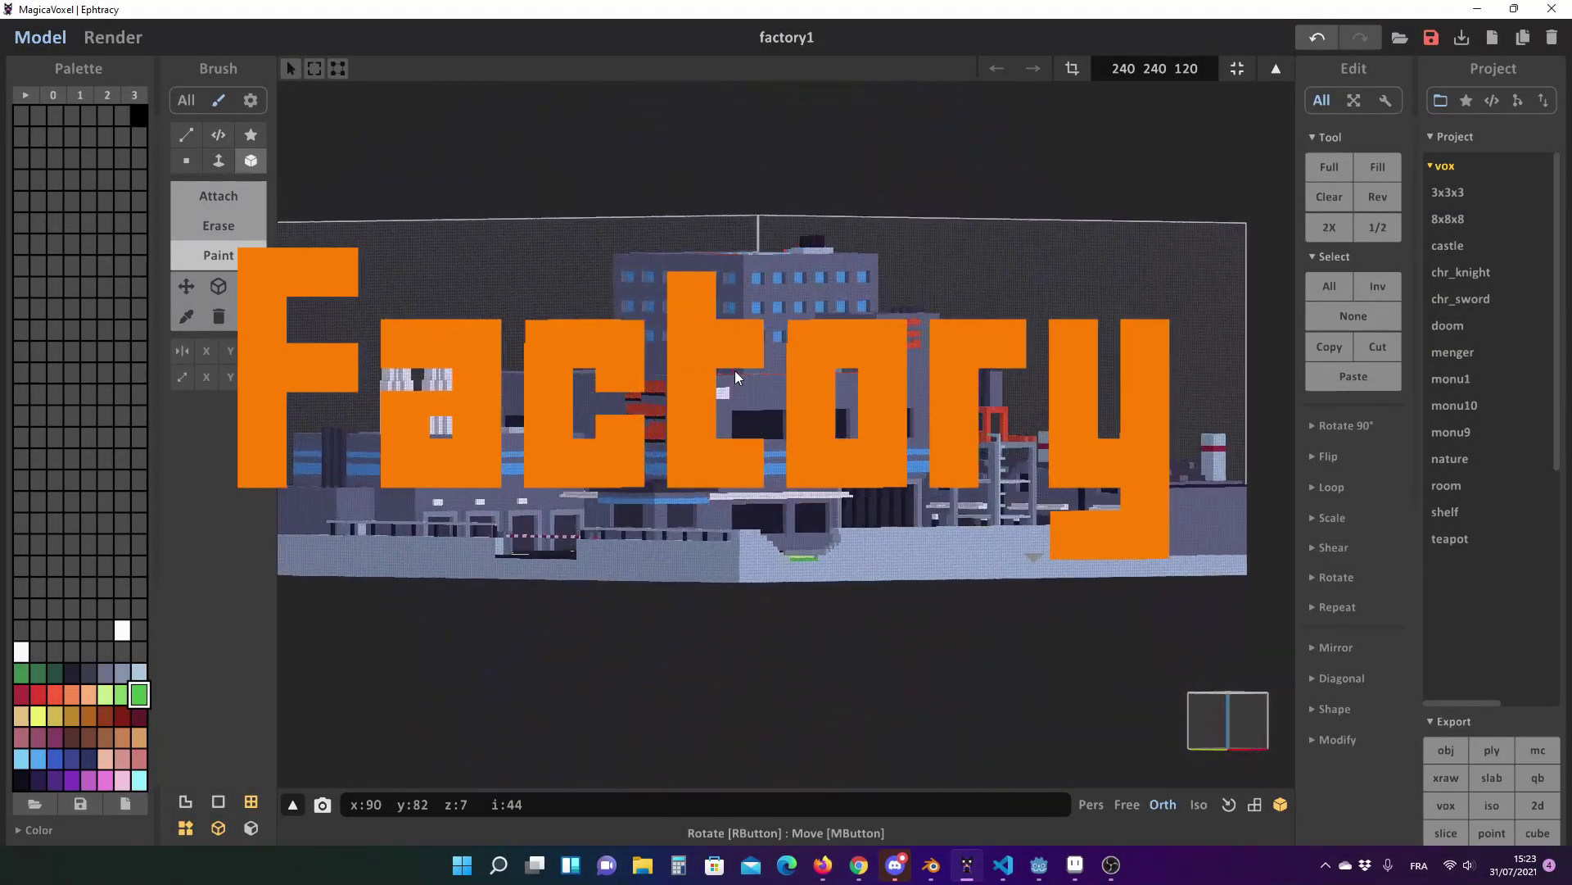
pyautogui.click(1085, 799)
pyautogui.moveTo(808, 625)
pyautogui.mouseDown(button='right')
pyautogui.moveTo(809, 582)
pyautogui.moveTo(851, 538)
pyautogui.moveTo(747, 527)
pyautogui.moveTo(753, 593)
pyautogui.mouseUp(button='right')
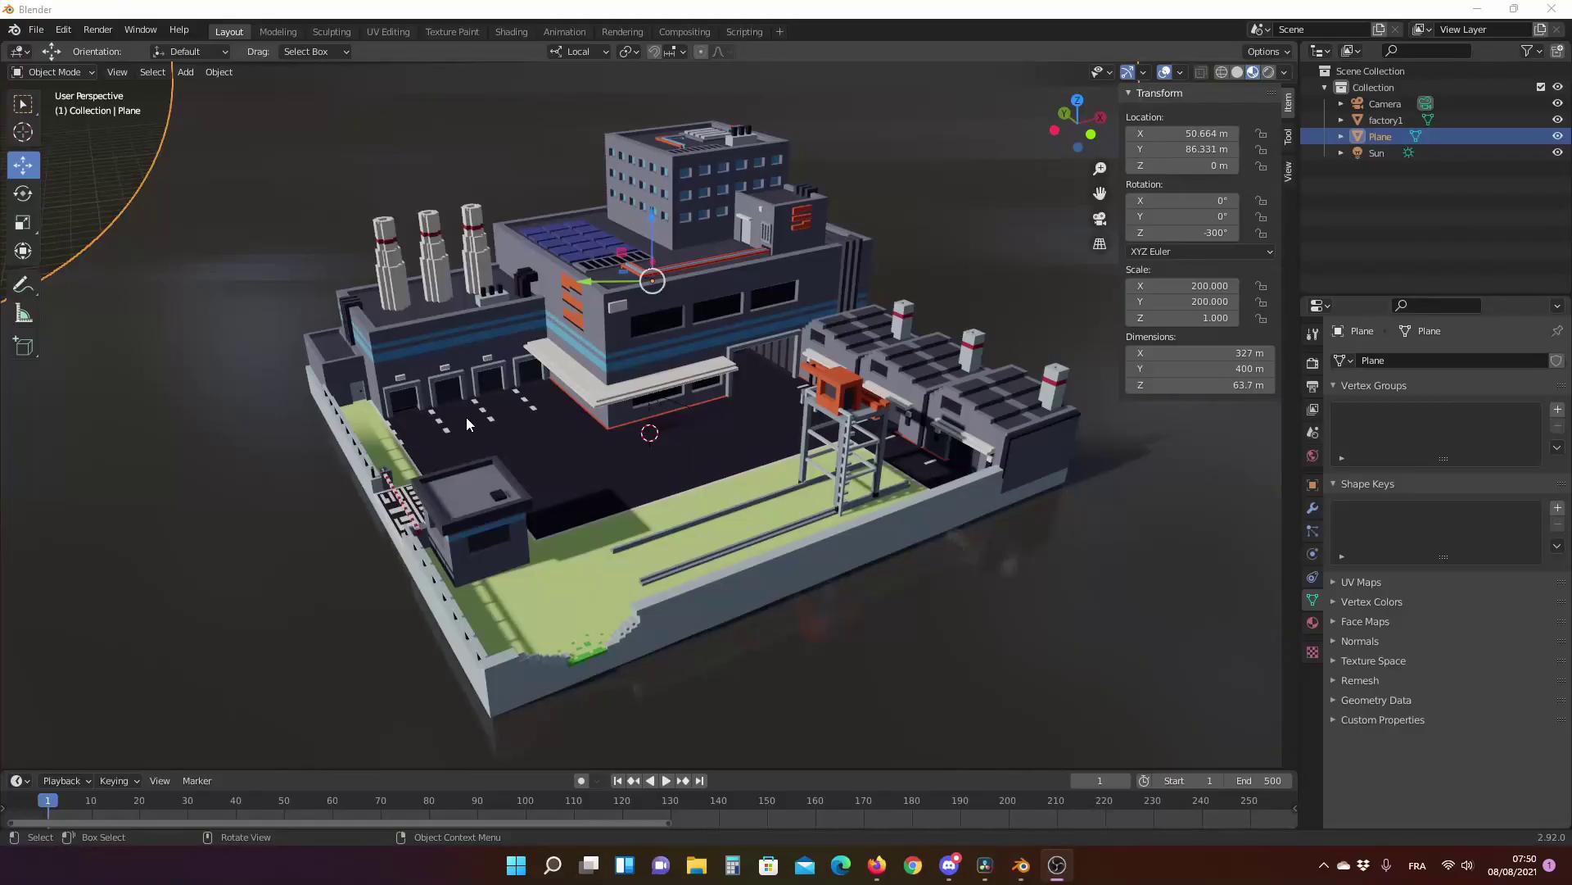
pyautogui.moveTo(467, 422)
pyautogui.mouseDown(button='middle')
pyautogui.moveTo(871, 424)
pyautogui.moveTo(953, 446)
pyautogui.moveTo(1154, 433)
pyautogui.moveTo(1203, 449)
pyautogui.moveTo(1229, 407)
pyautogui.moveTo(1046, 413)
pyautogui.moveTo(1011, 430)
pyautogui.moveTo(1042, 501)
pyautogui.moveTo(1081, 521)
pyautogui.mouseUp(button='middle')
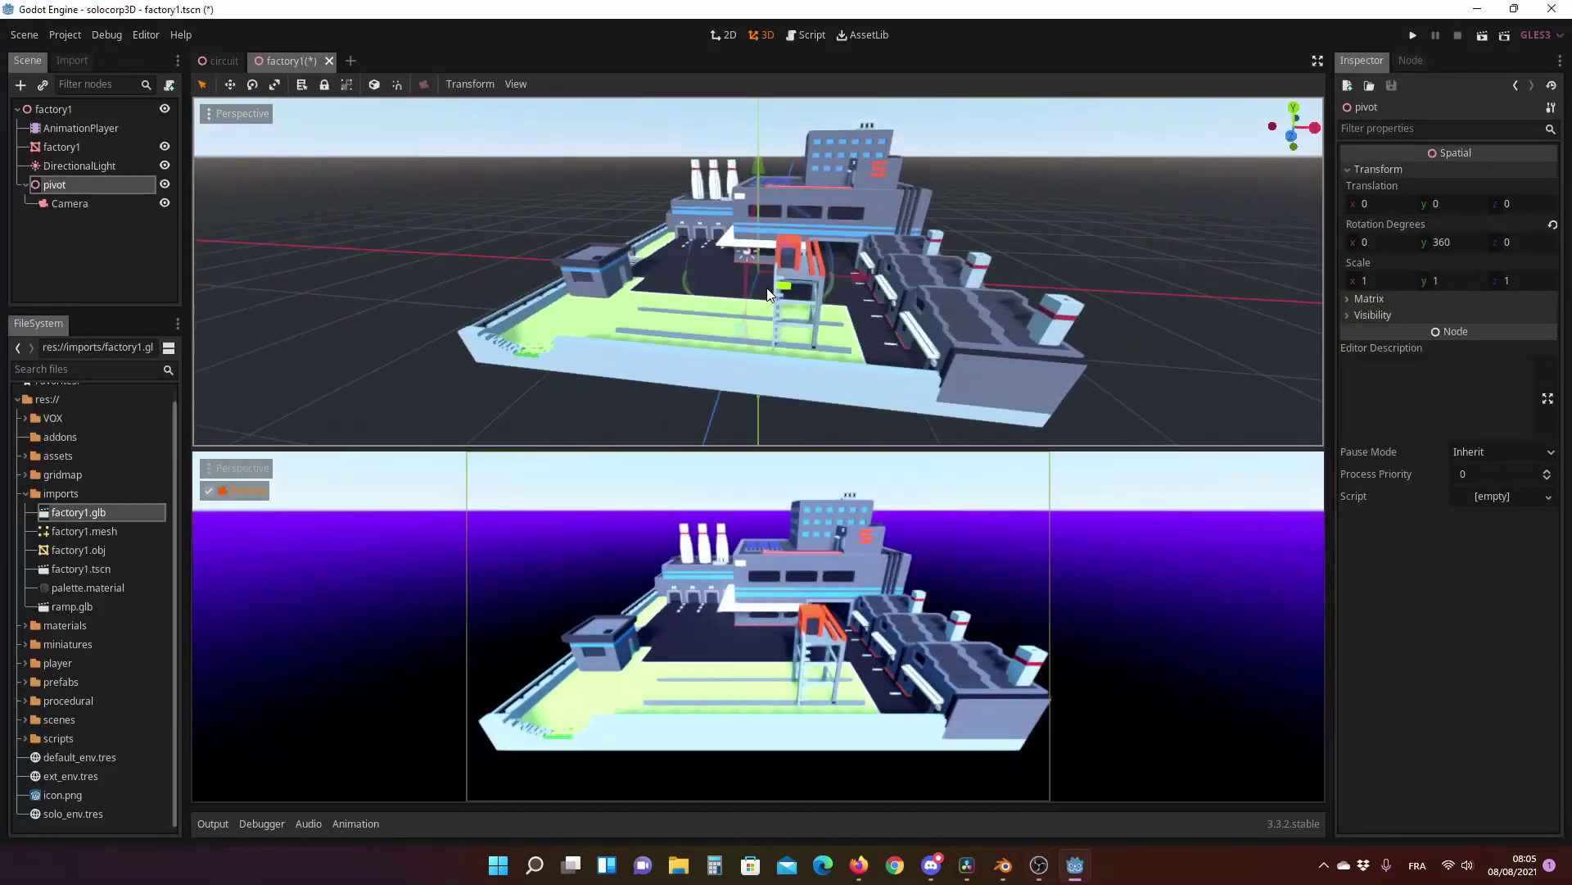
# - Orbit around the factory and turn off the camera Preview in the lower viewport
pyautogui.scroll(5, 770, 296)
pyautogui.scroll(-5, 774, 288)
pyautogui.moveTo(780, 286)
pyautogui.mouseDown(button='middle')
pyautogui.moveTo(877, 308)
pyautogui.moveTo(876, 246)
pyautogui.mouseUp(button='middle')
pyautogui.scroll(-3, 876, 247)
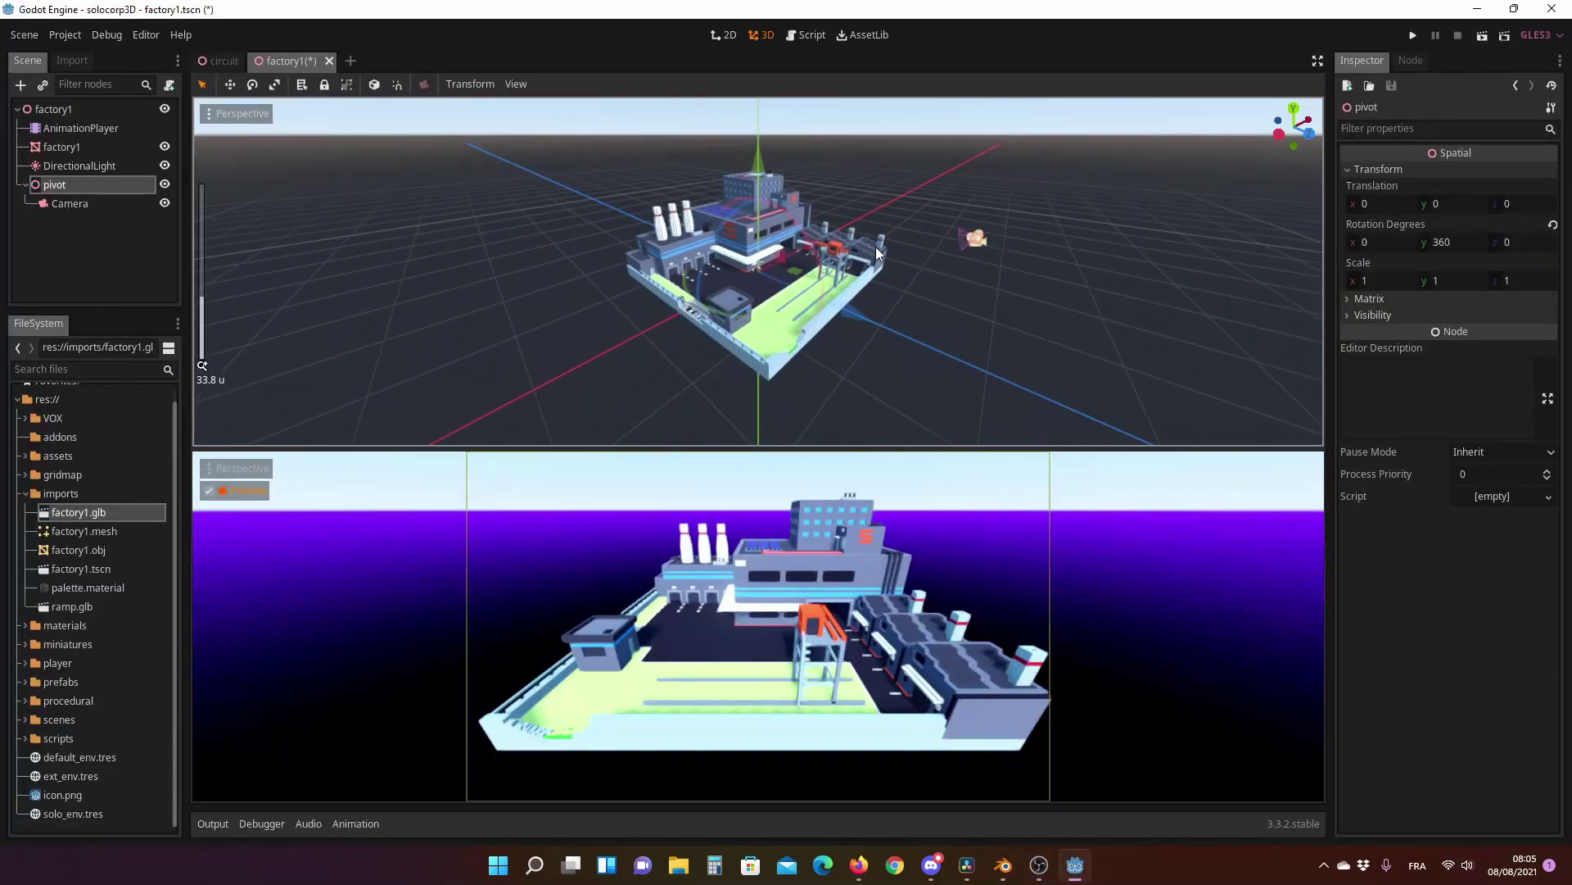
pyautogui.click(207, 491)
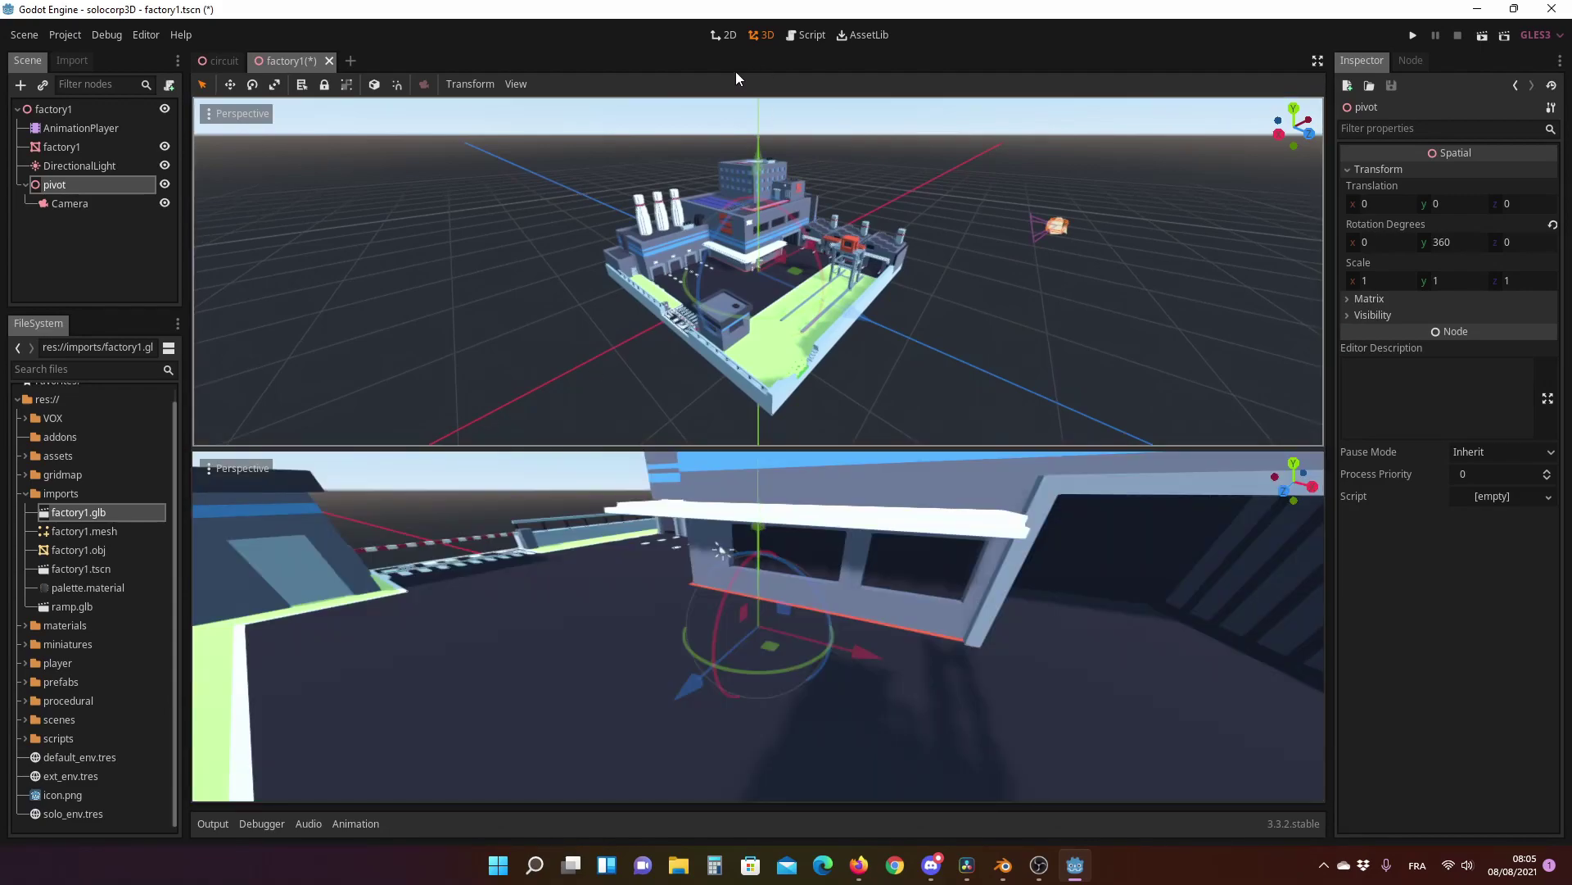
# - Save and run the factory1 scene, maximizing the debug game window
pyautogui.click(1490, 35)
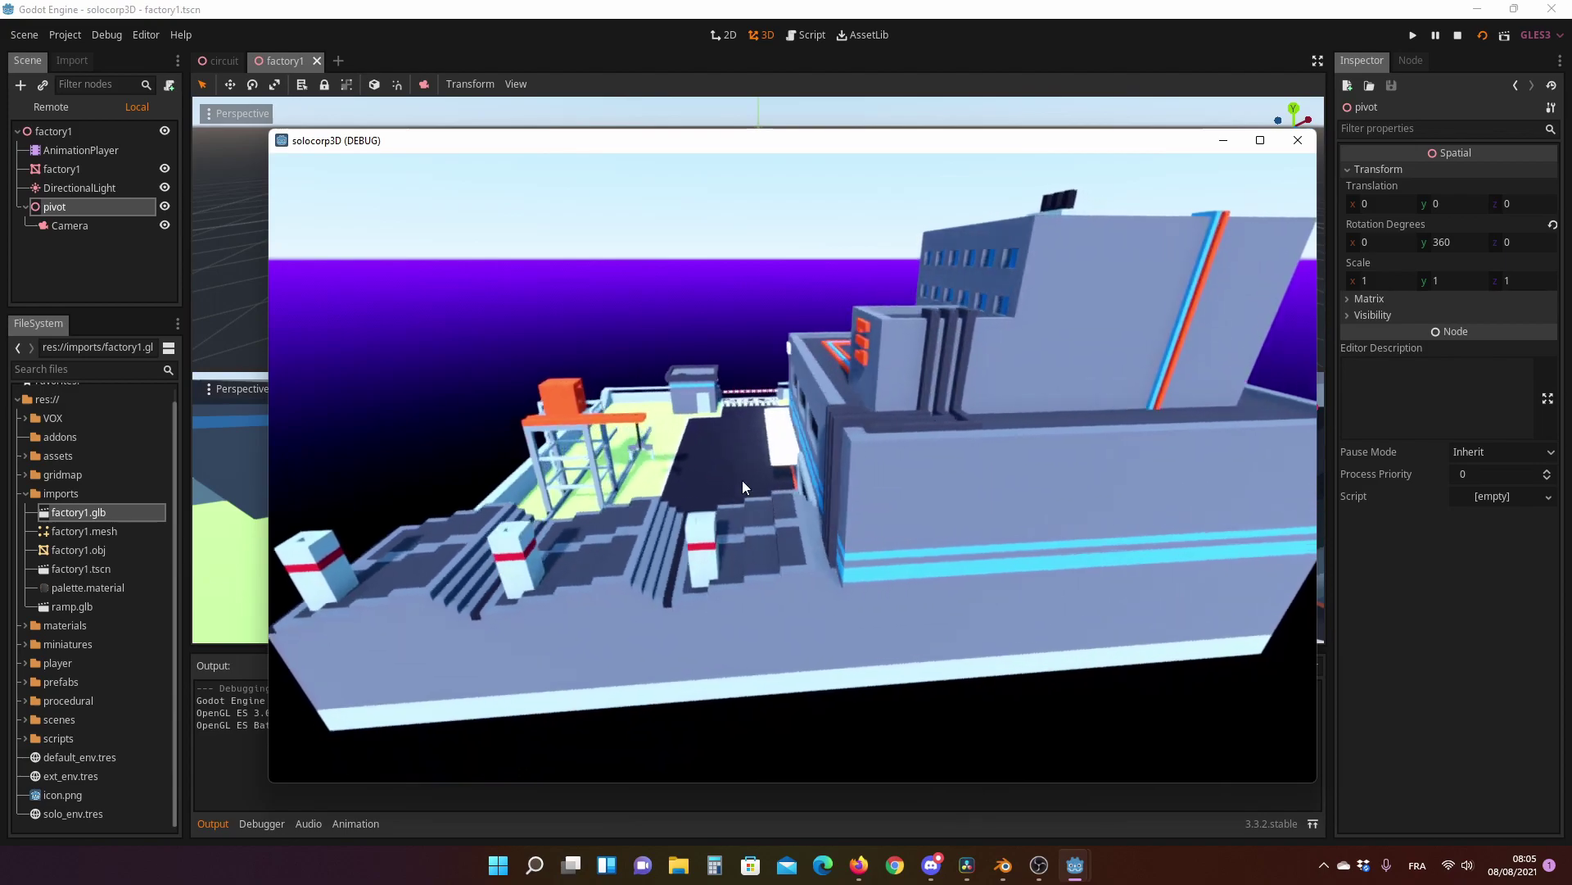
pyautogui.click(1259, 140)
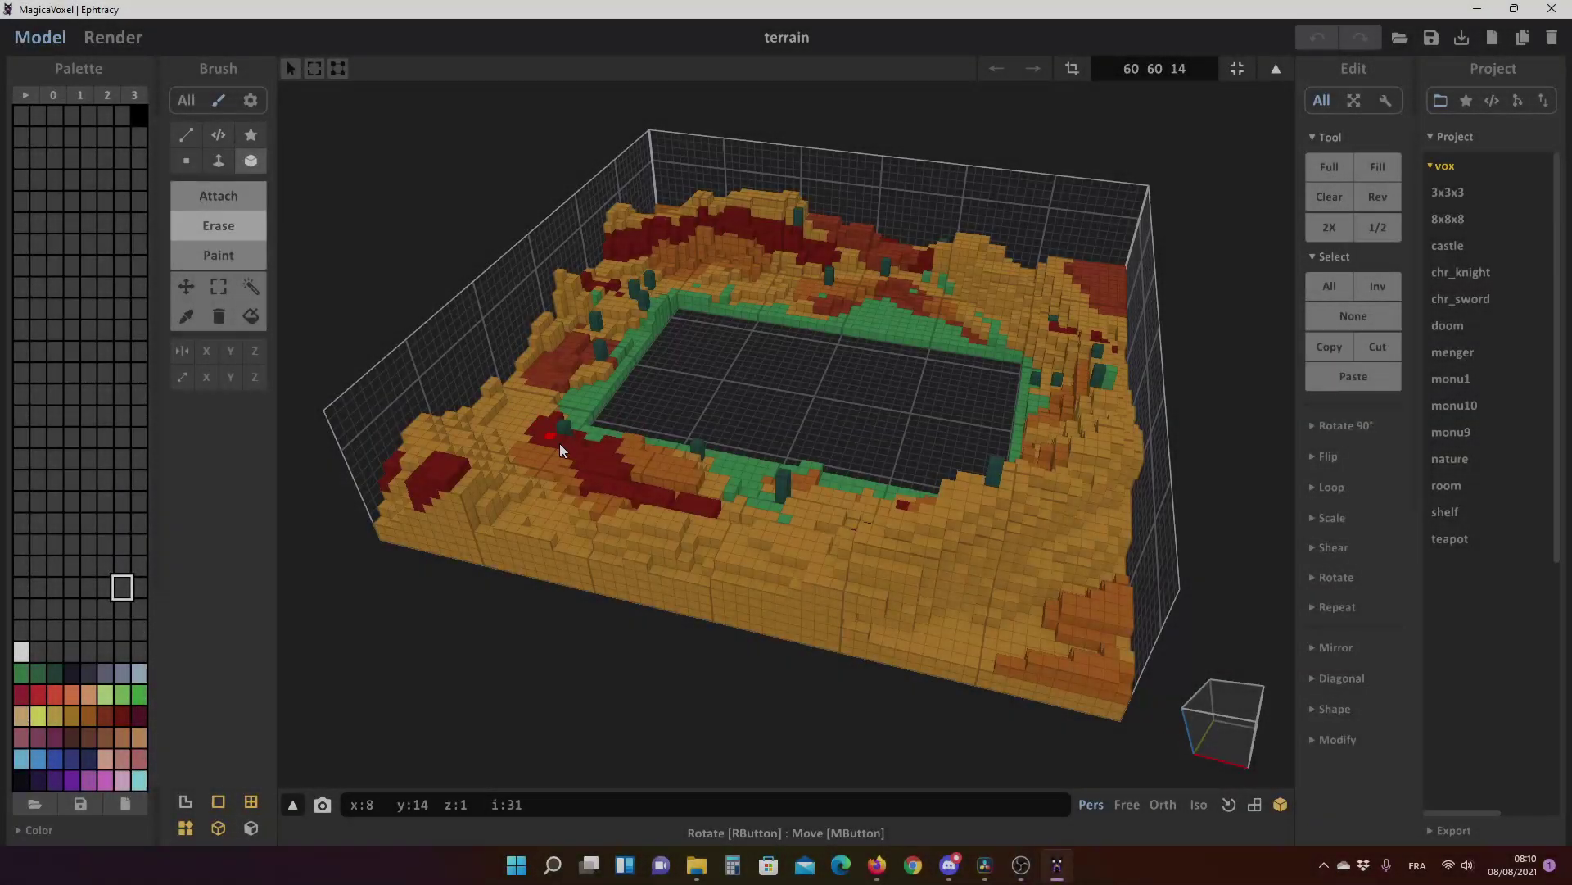
pyautogui.moveTo(559, 444)
pyautogui.mouseDown(button='right')
pyautogui.moveTo(772, 409)
pyautogui.moveTo(434, 376)
pyautogui.mouseUp(button='right')
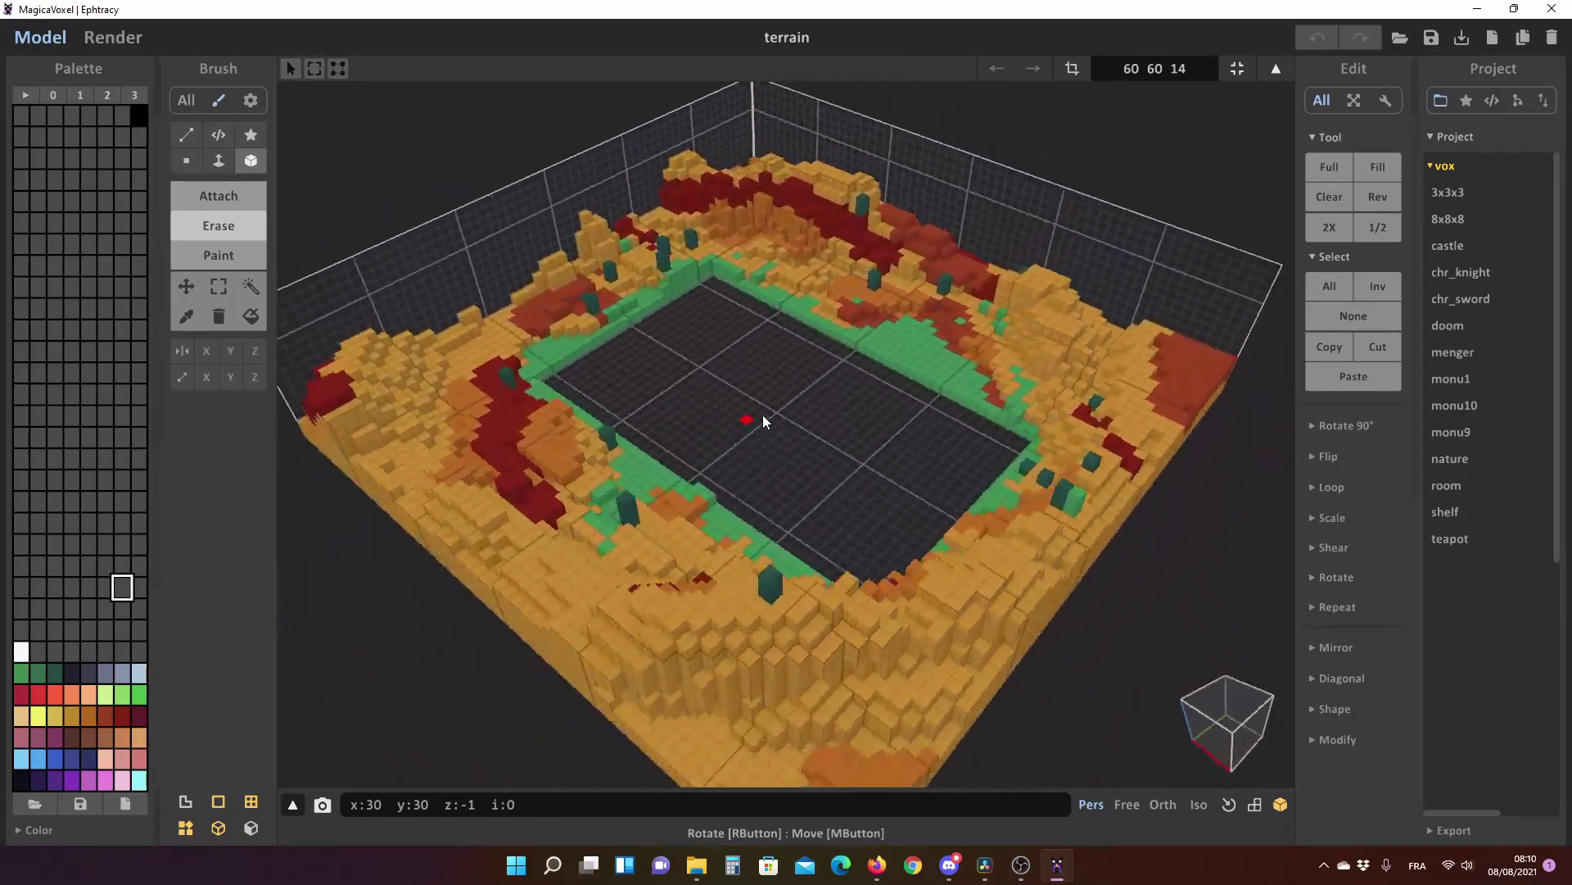
# - Angle the canyon terrain view and render it path-traced in the Render tab
pyautogui.moveTo(433, 377); pyautogui.dragTo(1106, 129, button='right')
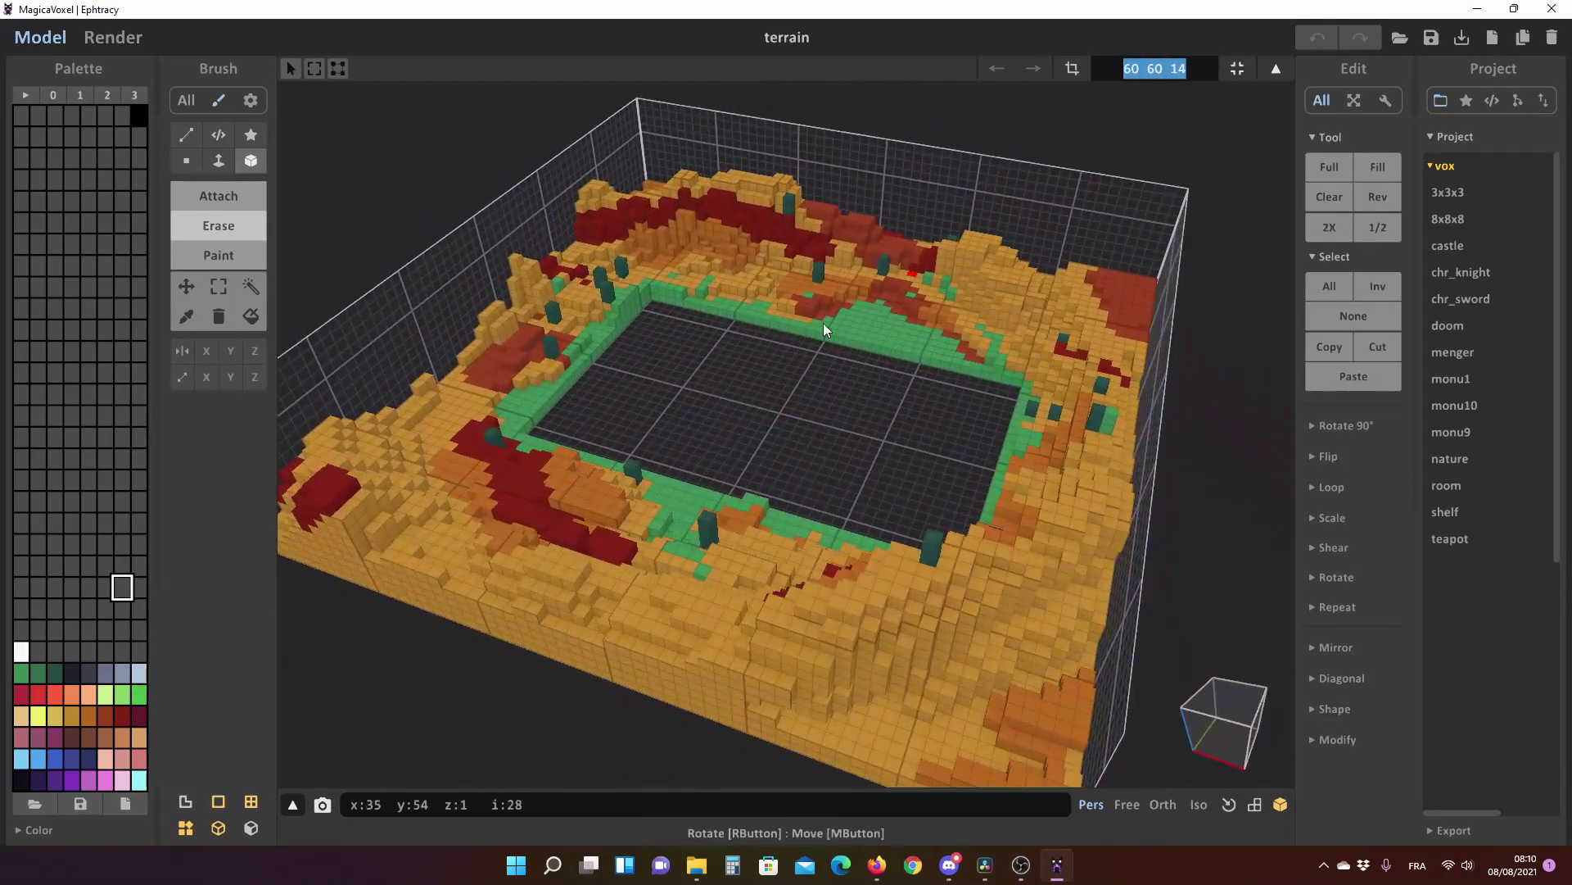
pyautogui.moveTo(823, 322); pyautogui.dragTo(729, 375, button='right')
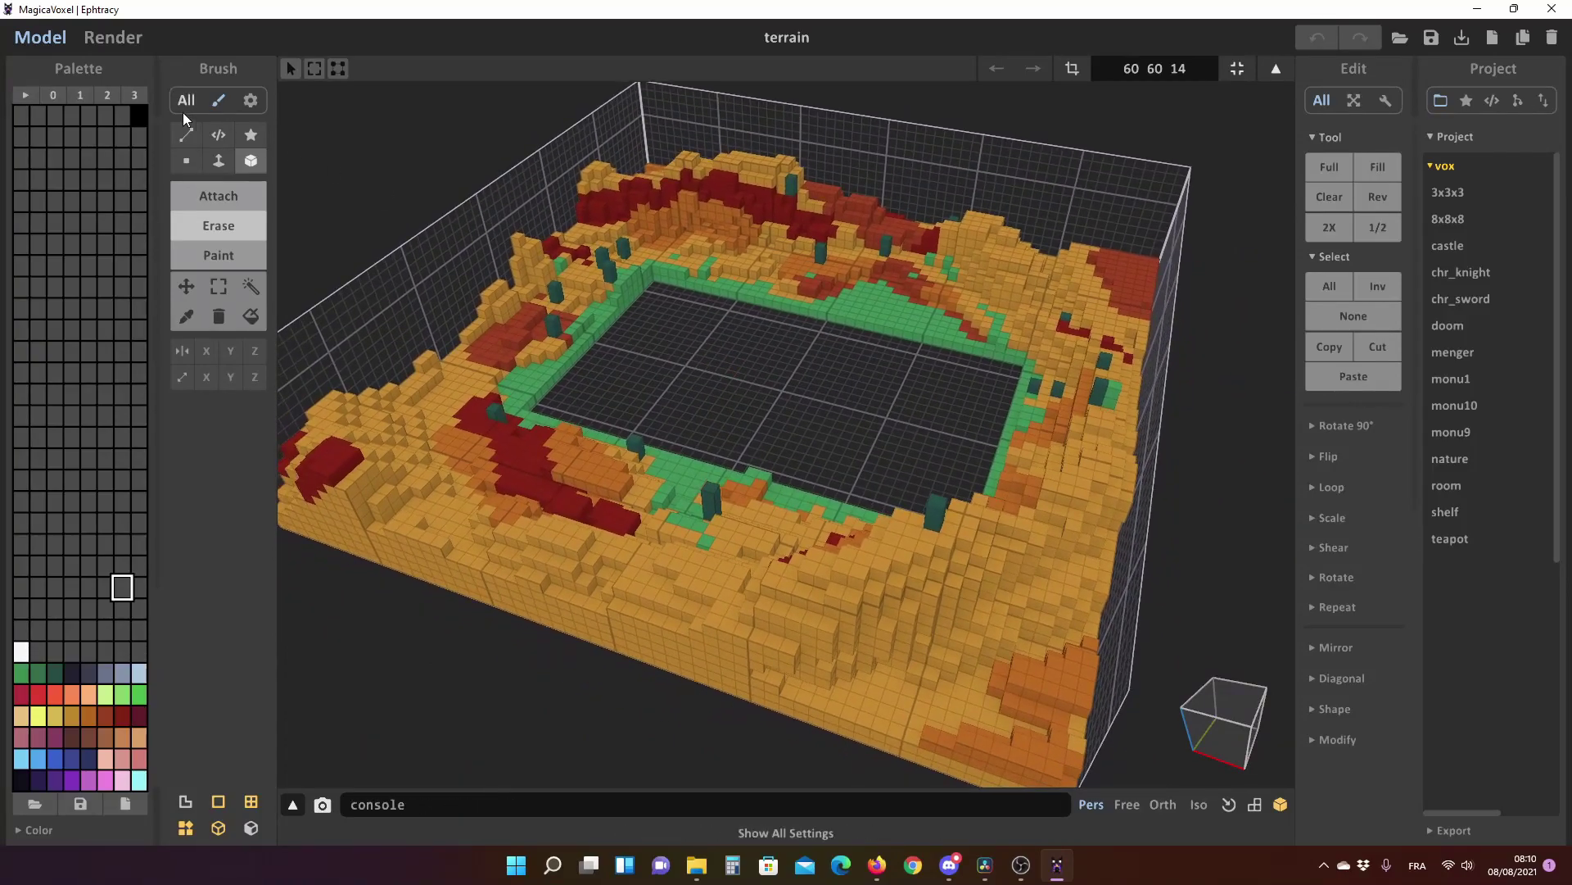
pyautogui.click(137, 46)
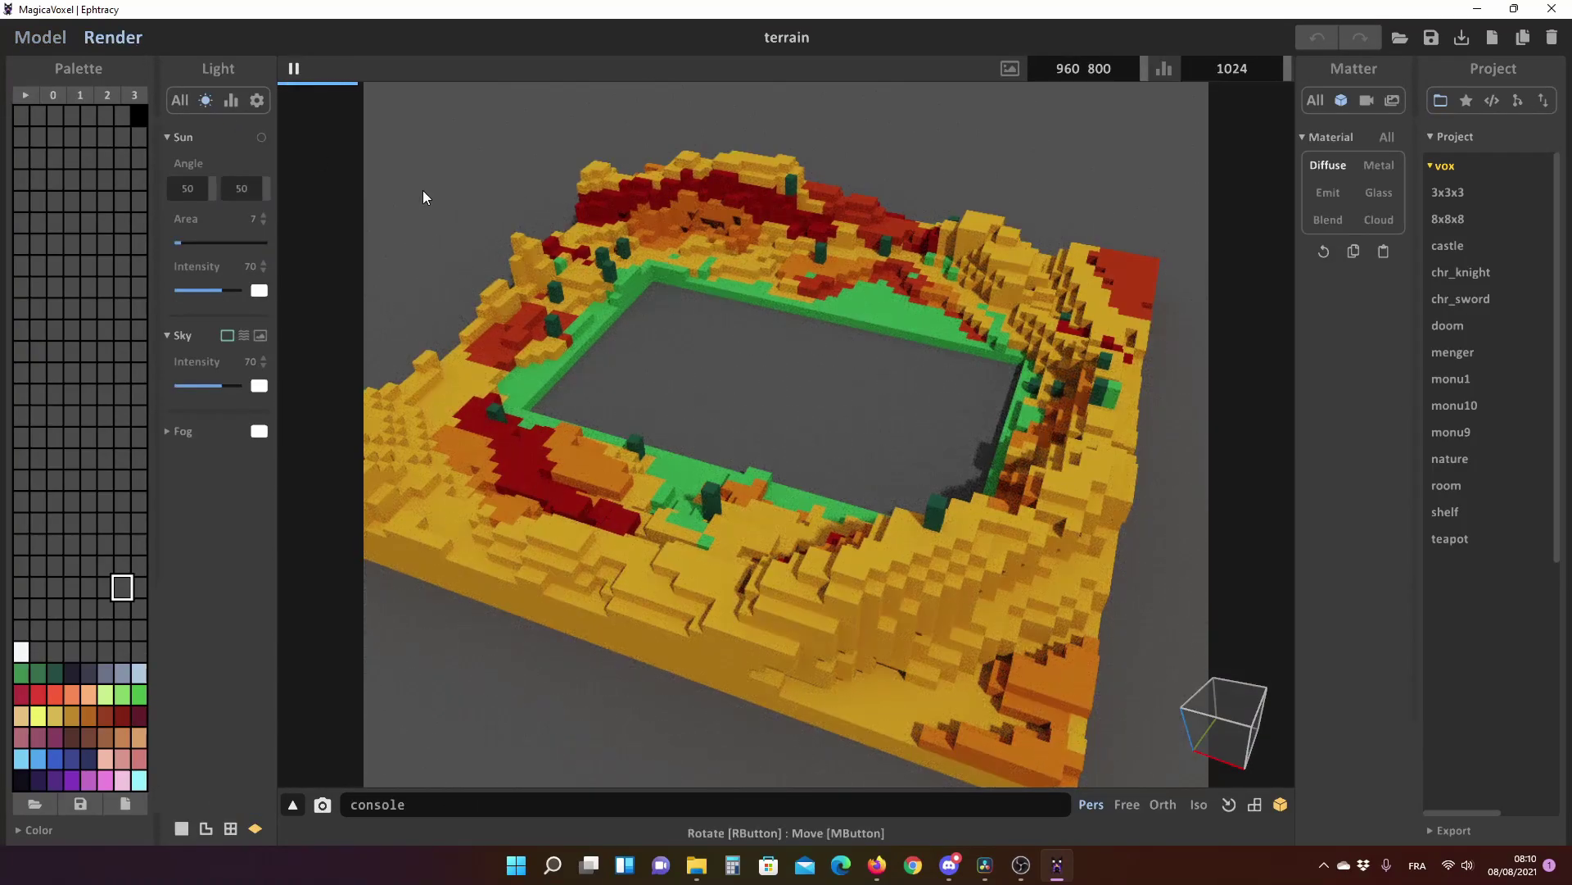
pyautogui.moveTo(719, 388); pyautogui.dragTo(769, 387, button='right')
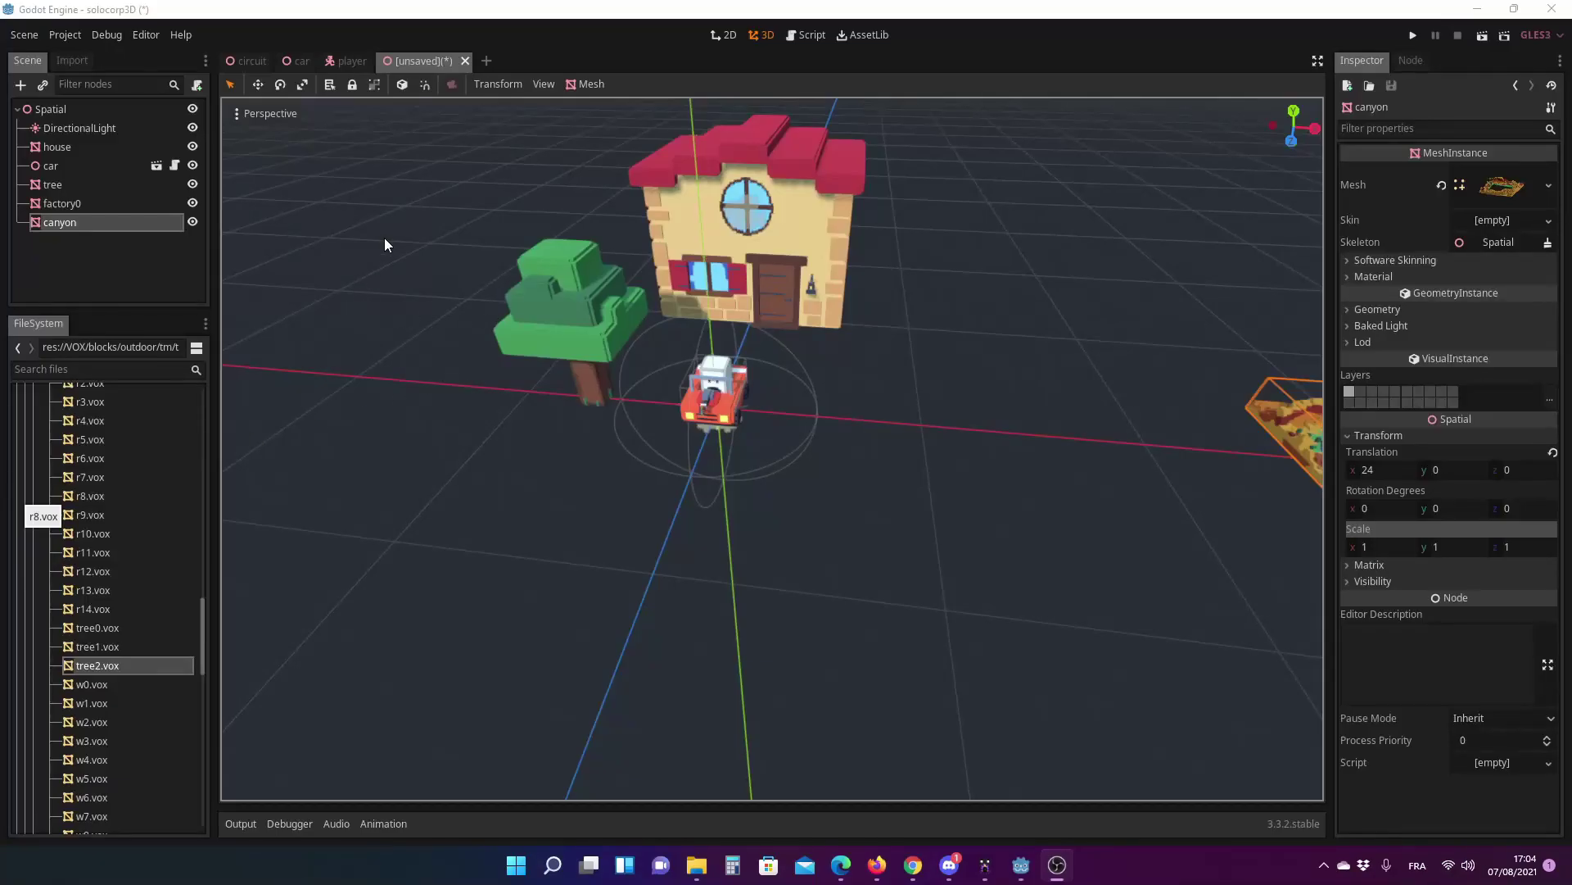
pyautogui.scroll(3, 385, 245)
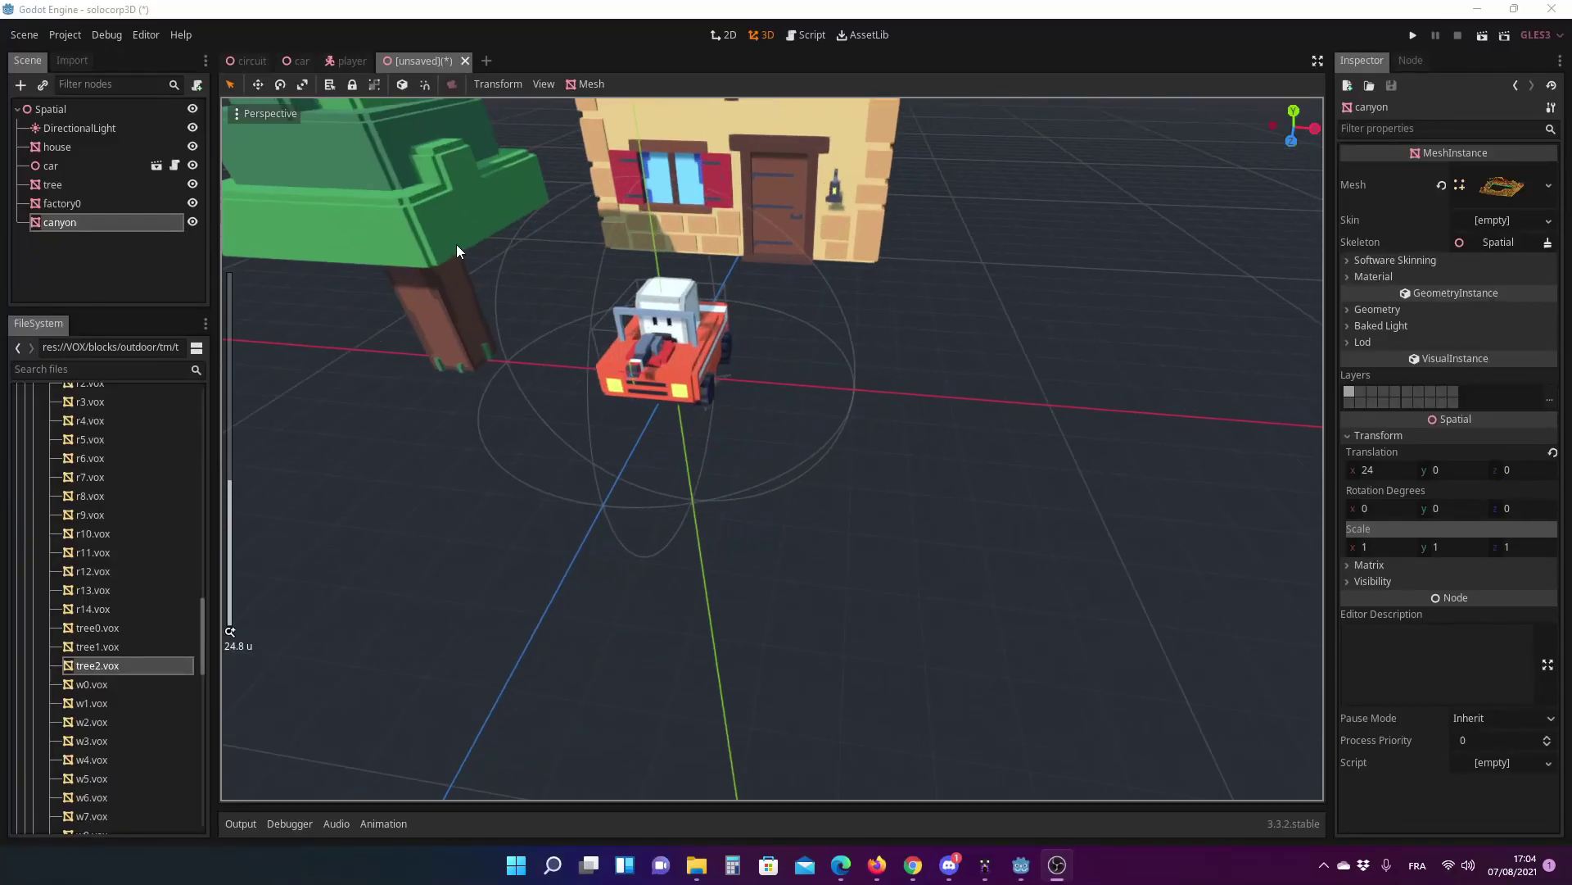
pyautogui.moveTo(456, 245)
pyautogui.mouseDown(button='middle')
pyautogui.moveTo(456, 278)
pyautogui.moveTo(589, 276)
pyautogui.moveTo(431, 266)
pyautogui.moveTo(446, 265)
pyautogui.mouseUp(button='middle')
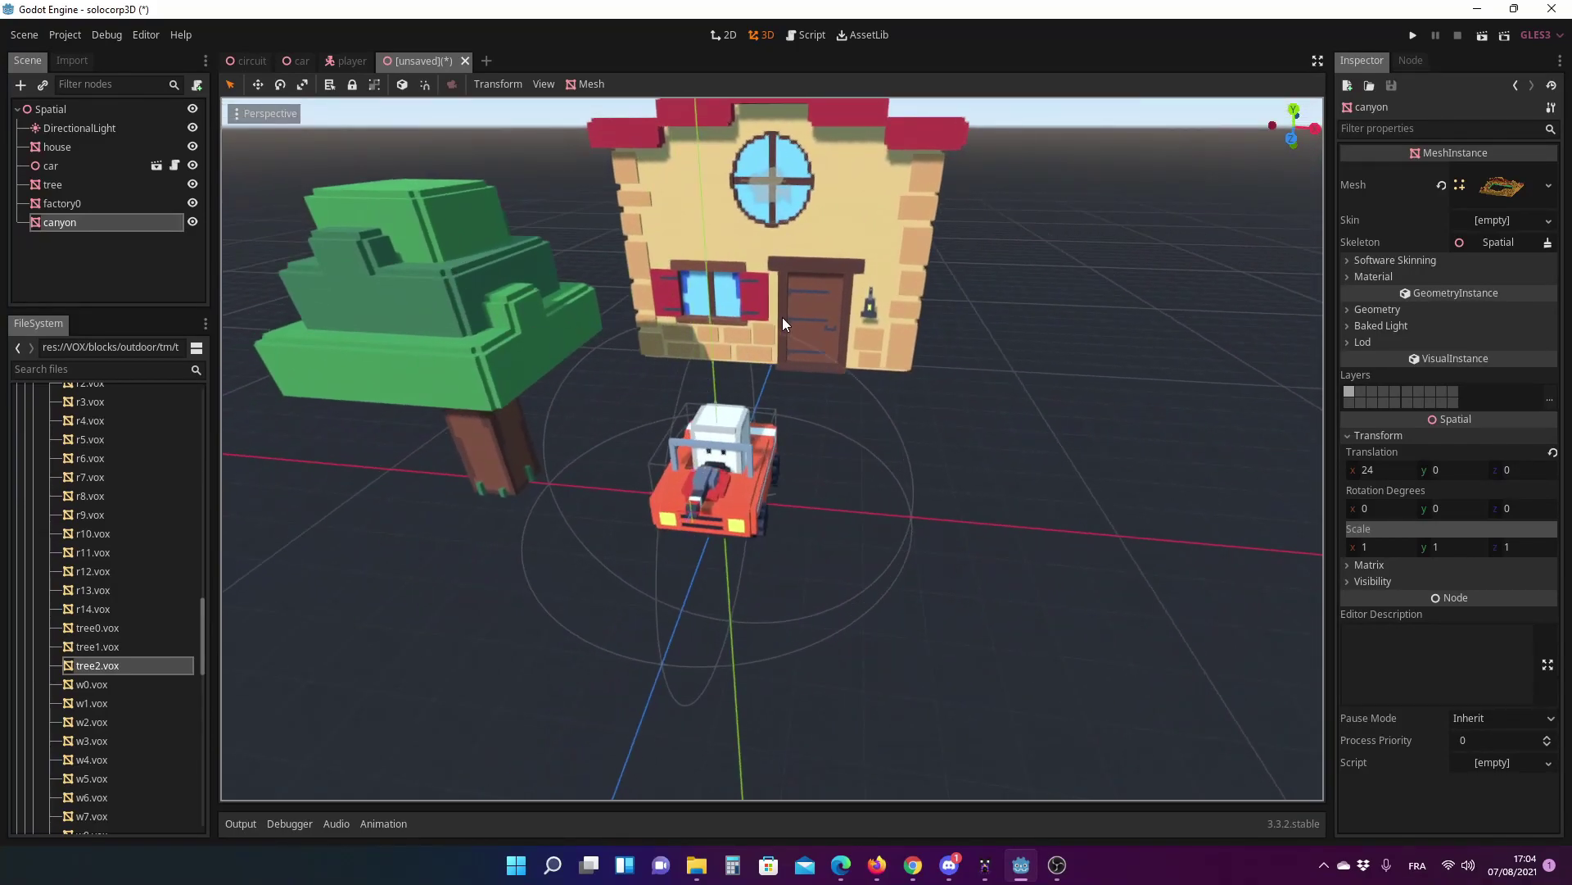
pyautogui.scroll(-4, 782, 317)
pyautogui.moveTo(1027, 399)
pyautogui.mouseDown(button='middle')
pyautogui.moveTo(812, 388)
pyautogui.moveTo(753, 404)
pyautogui.moveTo(752, 431)
pyautogui.moveTo(699, 397)
pyautogui.moveTo(684, 332)
pyautogui.moveTo(696, 347)
pyautogui.moveTo(669, 372)
pyautogui.moveTo(639, 347)
pyautogui.moveTo(686, 340)
pyautogui.mouseUp(button='middle')
pyautogui.scroll(5, 754, 431)
pyautogui.scroll(-3, 686, 341)
pyautogui.scroll(-3, 685, 345)
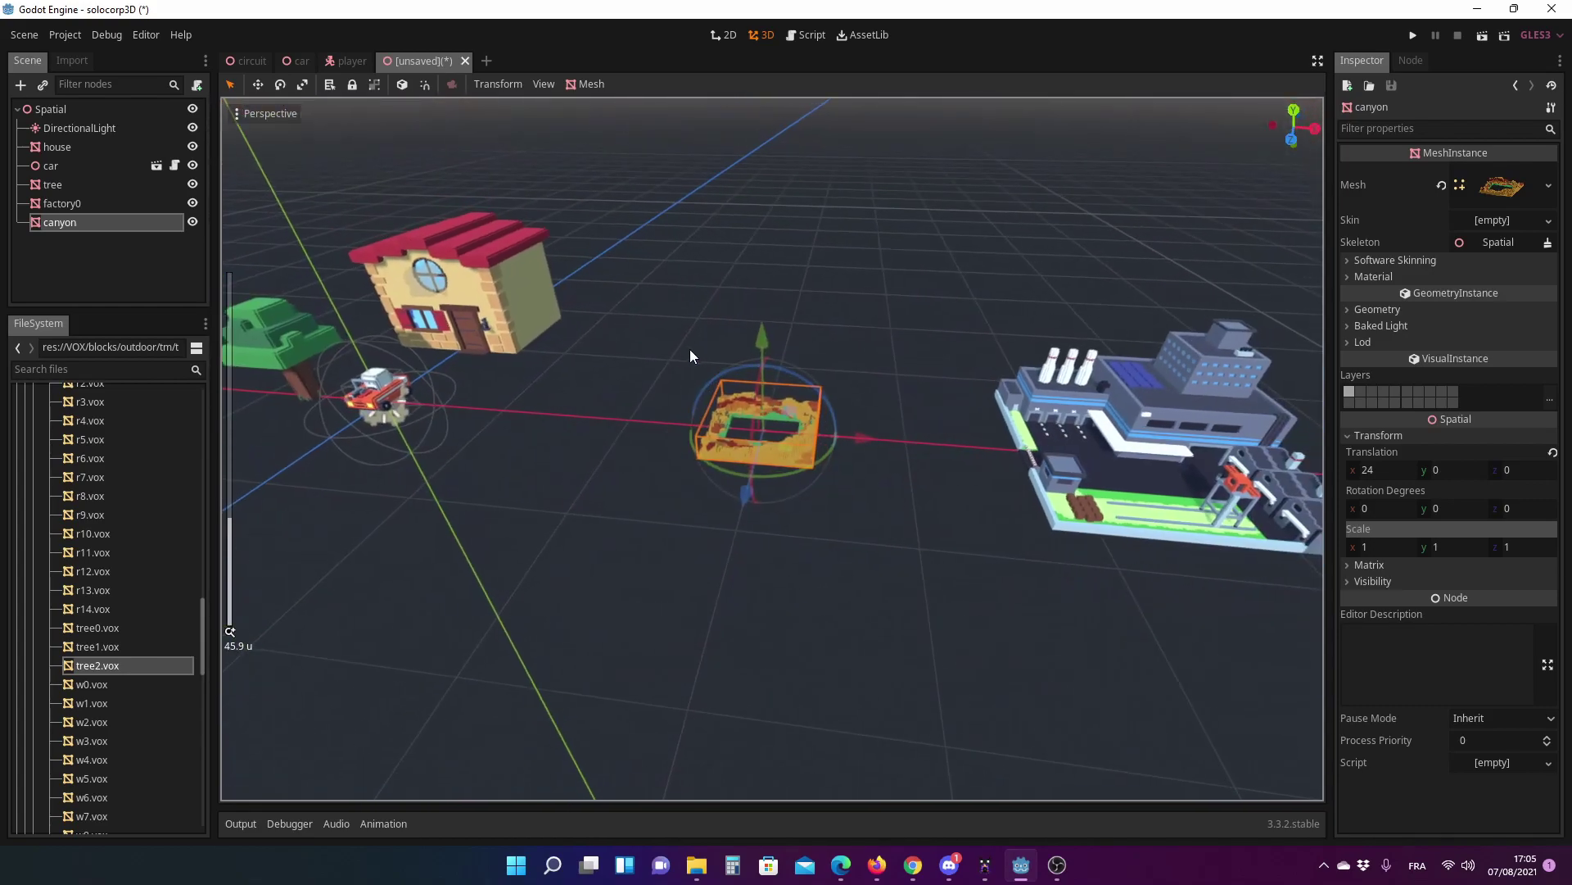
pyautogui.keyDown('shift'); pyautogui.moveTo(898, 391); pyautogui.dragTo(705, 382, button='middle'); pyautogui.keyUp('shift')
pyautogui.scroll(3, 696, 380)
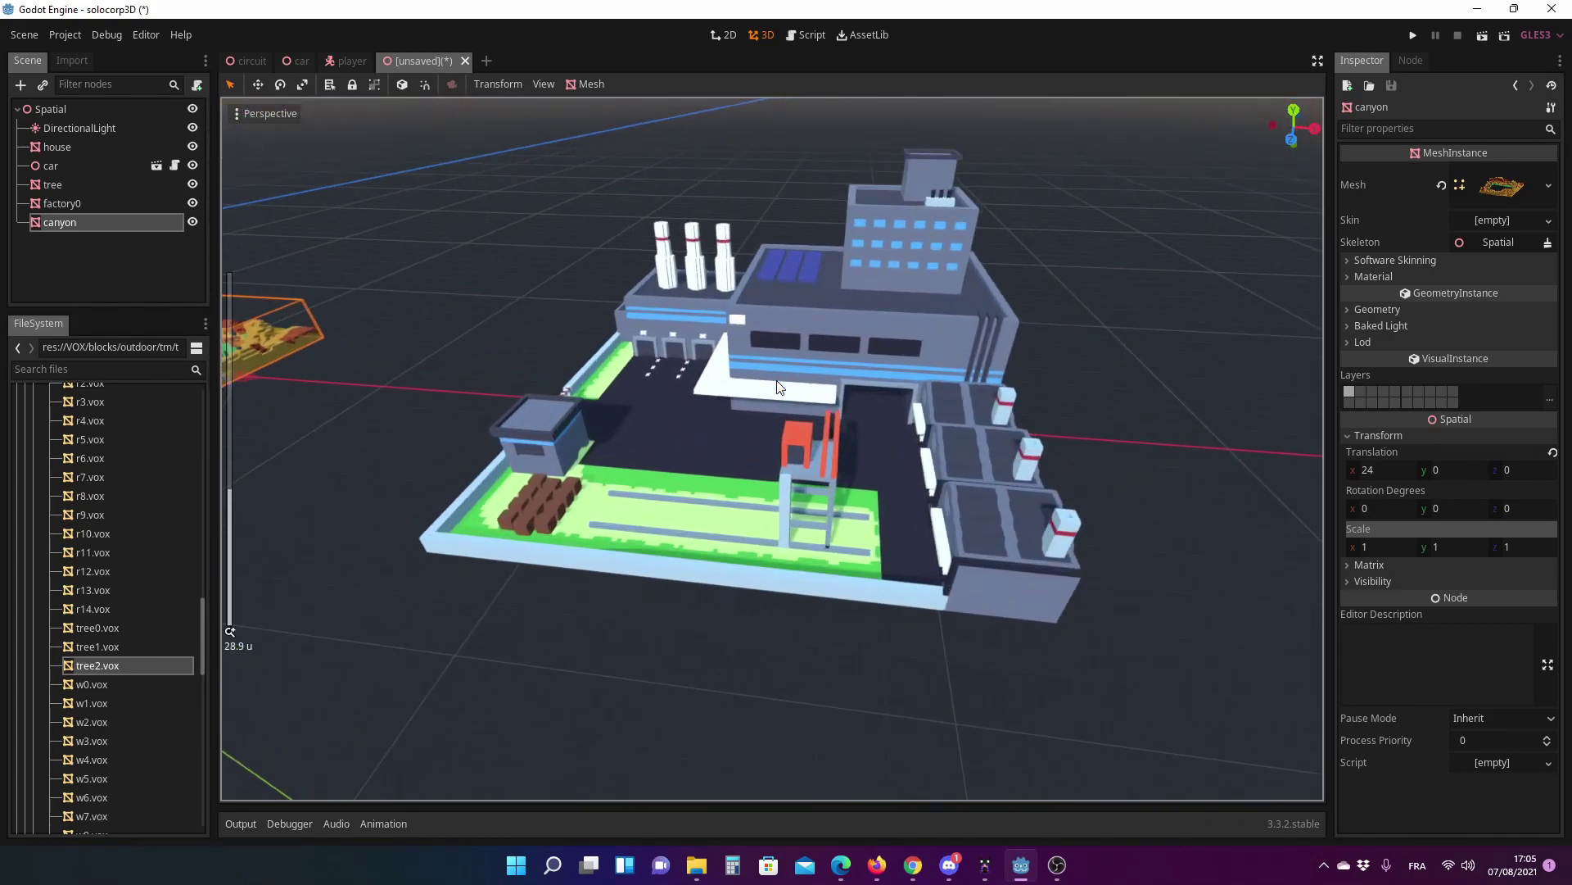
pyautogui.scroll(2, 776, 380)
pyautogui.scroll(-4, 777, 380)
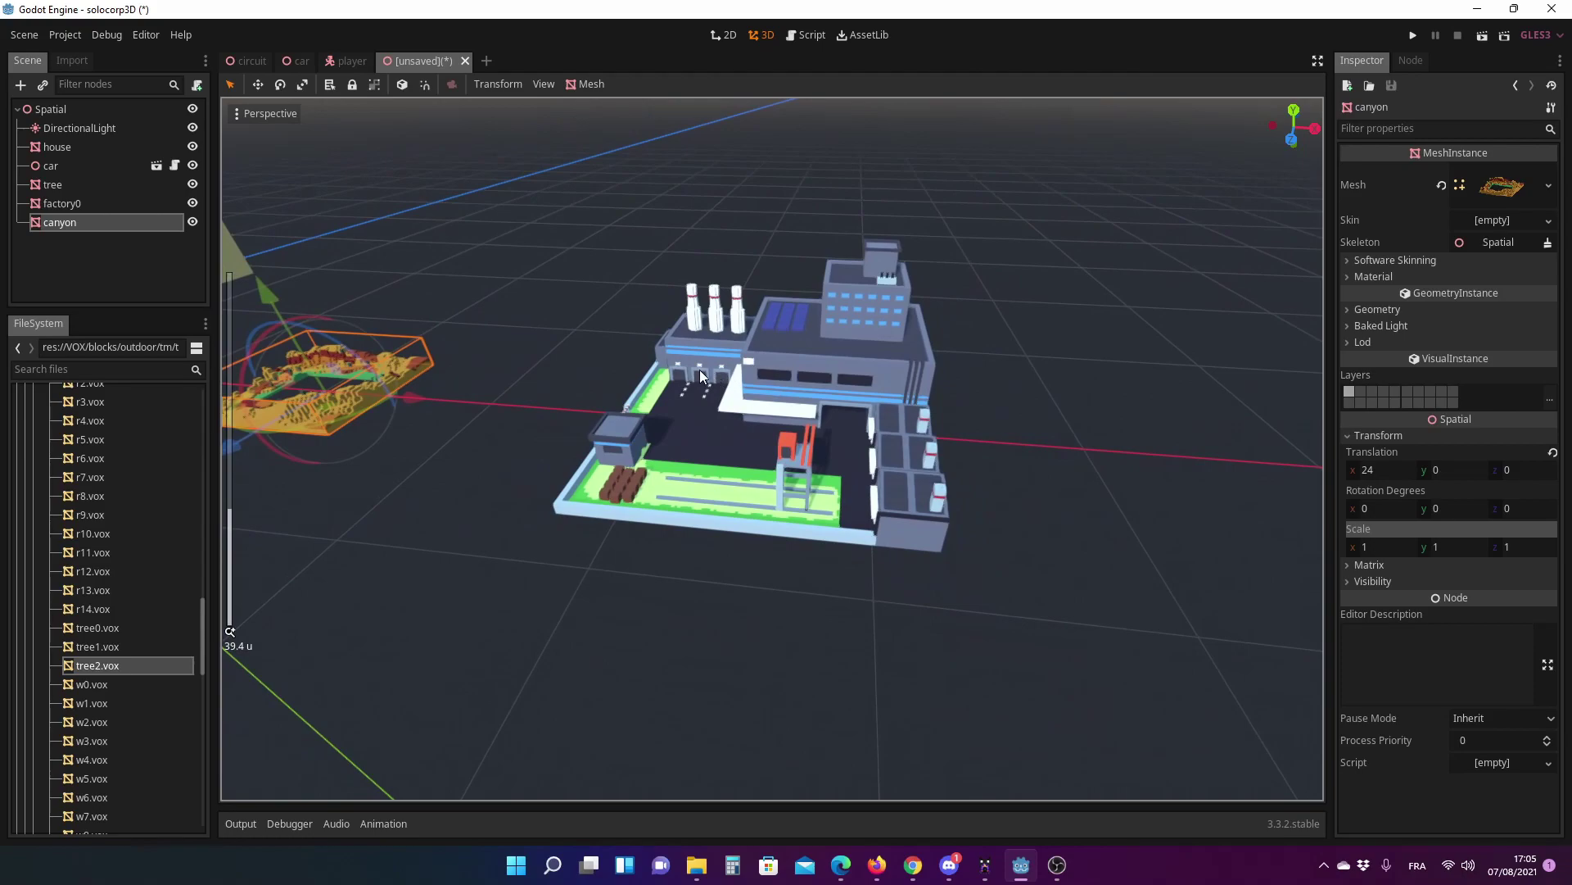
pyautogui.moveTo(777, 379)
pyautogui.mouseDown(button='middle')
pyautogui.moveTo(476, 368)
pyautogui.moveTo(492, 363)
pyautogui.mouseUp(button='middle')
pyautogui.scroll(-3, 476, 367)
pyautogui.scroll(2, 692, 391)
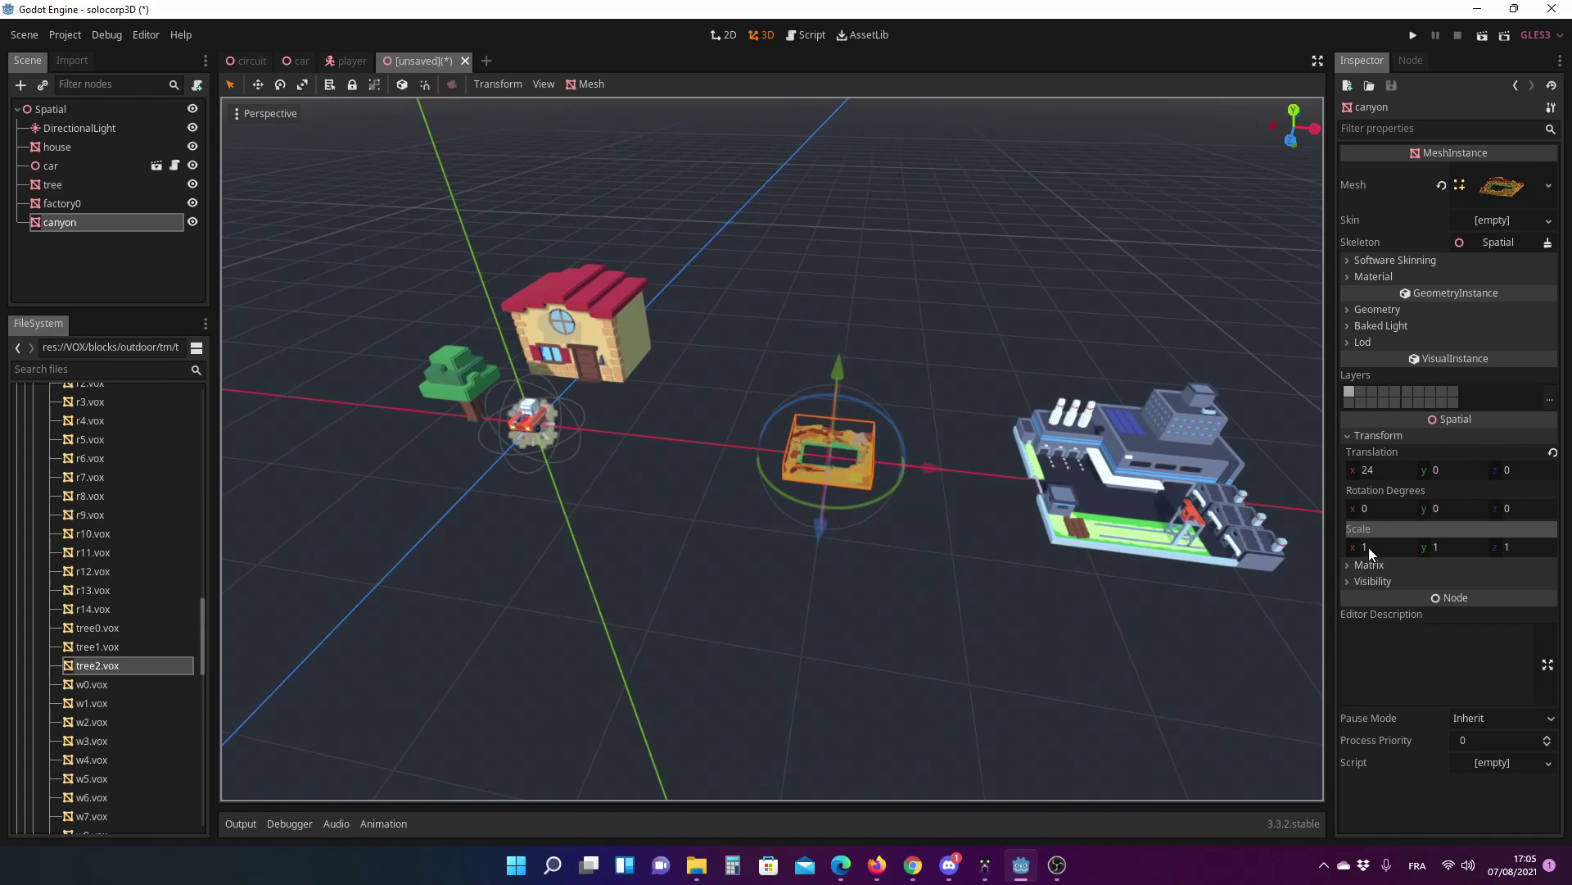
# - Set the canyon's Transform Scale x, y and z to 50
pyautogui.write('50')
pyautogui.click(1453, 546)
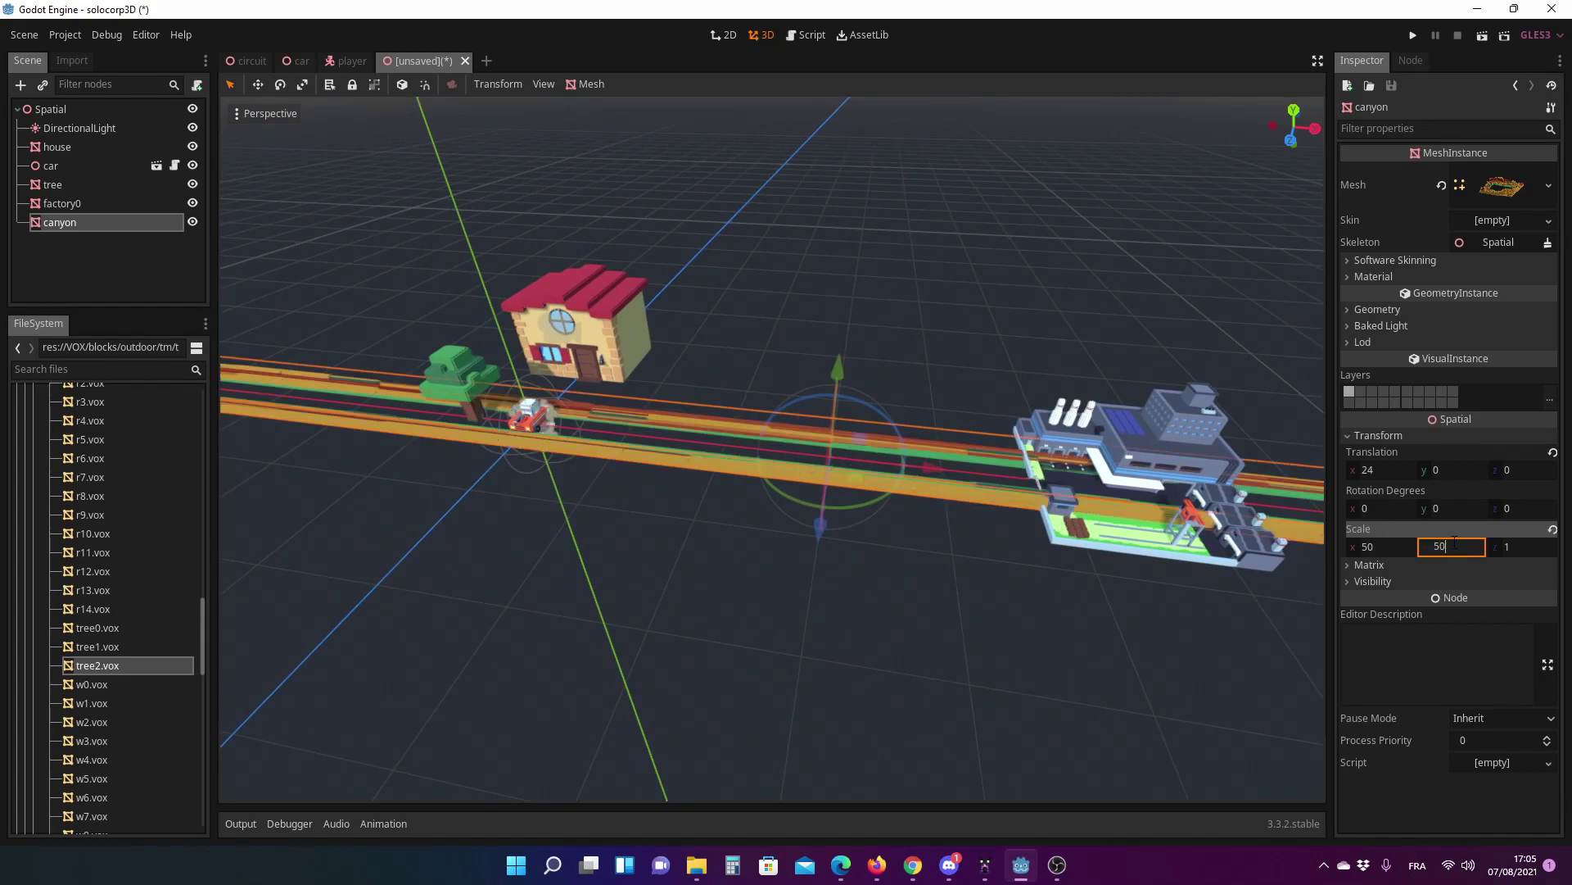
pyautogui.click(1529, 549)
pyautogui.write('50')
pyautogui.press('Return')
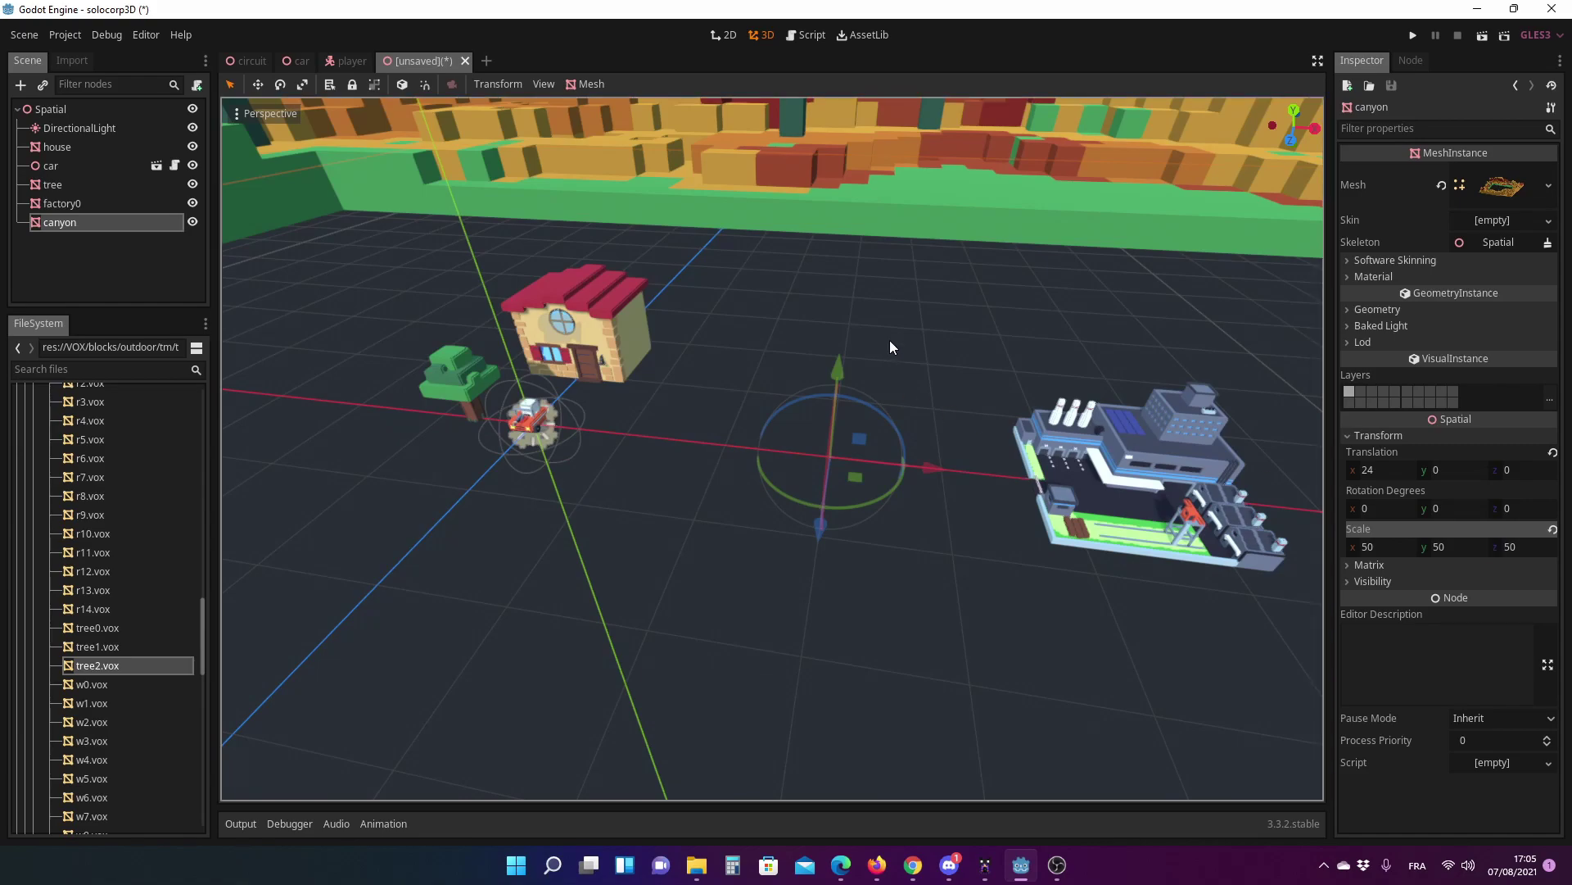
pyautogui.moveTo(890, 348); pyautogui.dragTo(820, 330, button='middle')
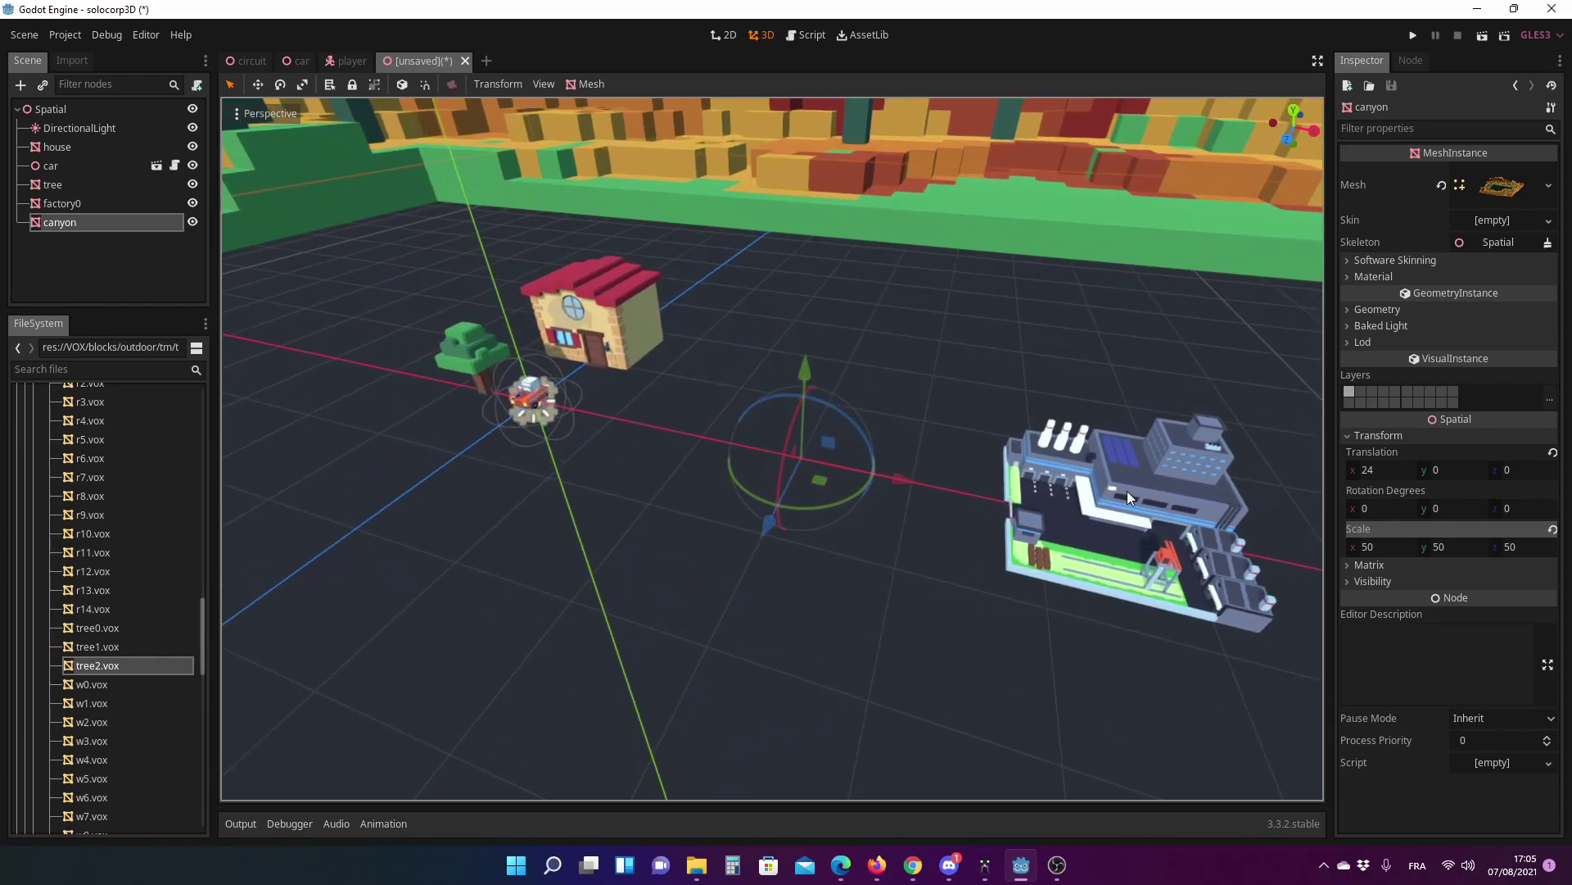
# - Set the factory0 mesh's Scale x, y and z to 5 and orbit around it
pyautogui.click(1127, 490)
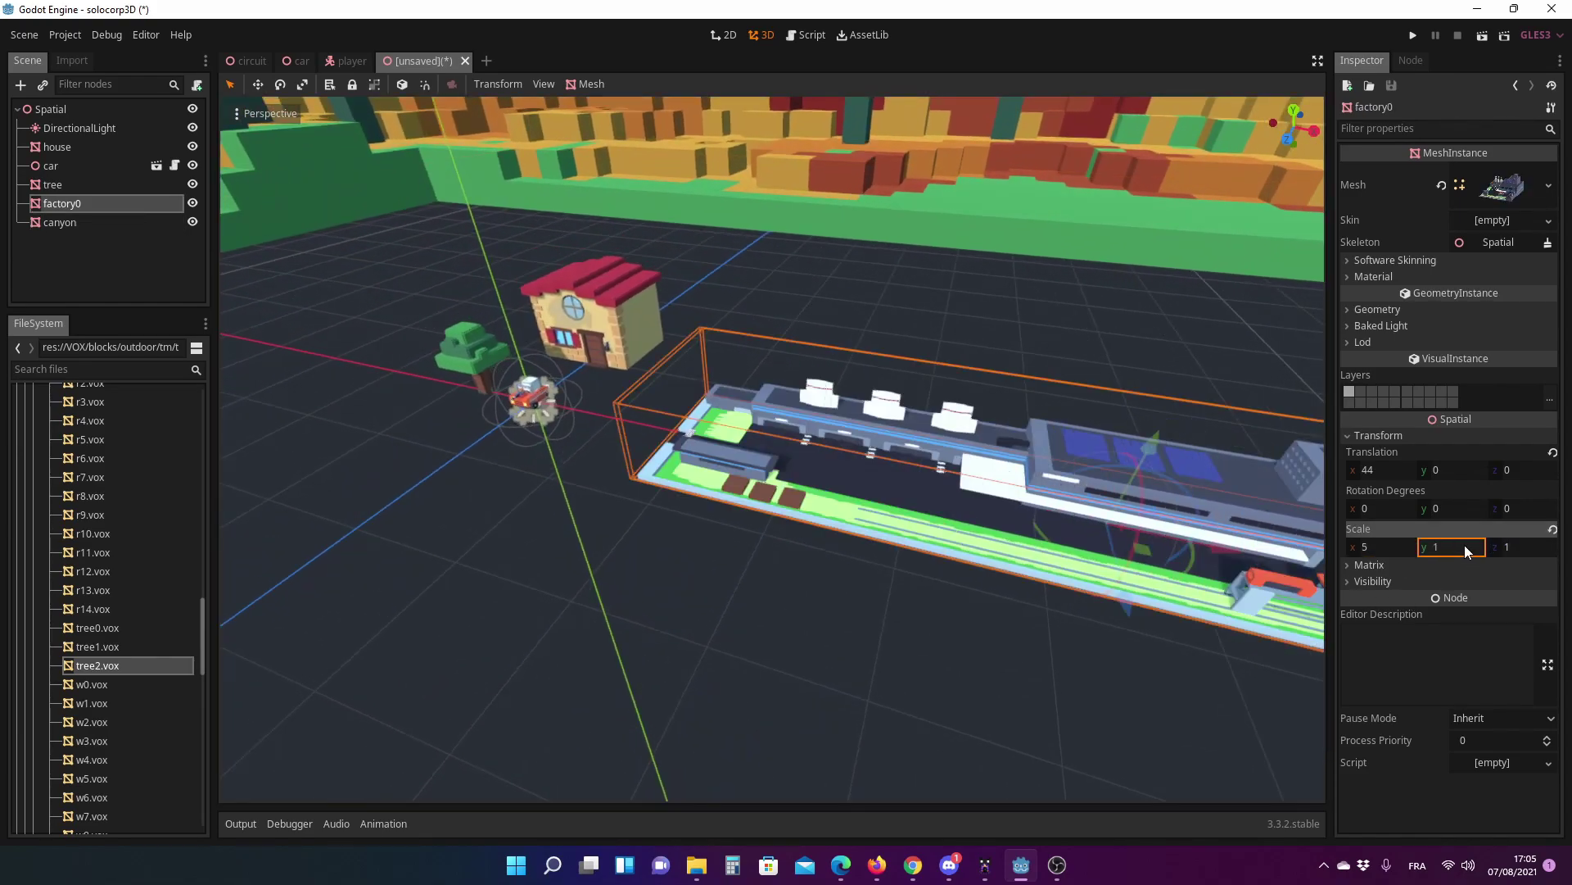
pyautogui.click(1517, 553)
pyautogui.write('5')
pyautogui.press('Return')
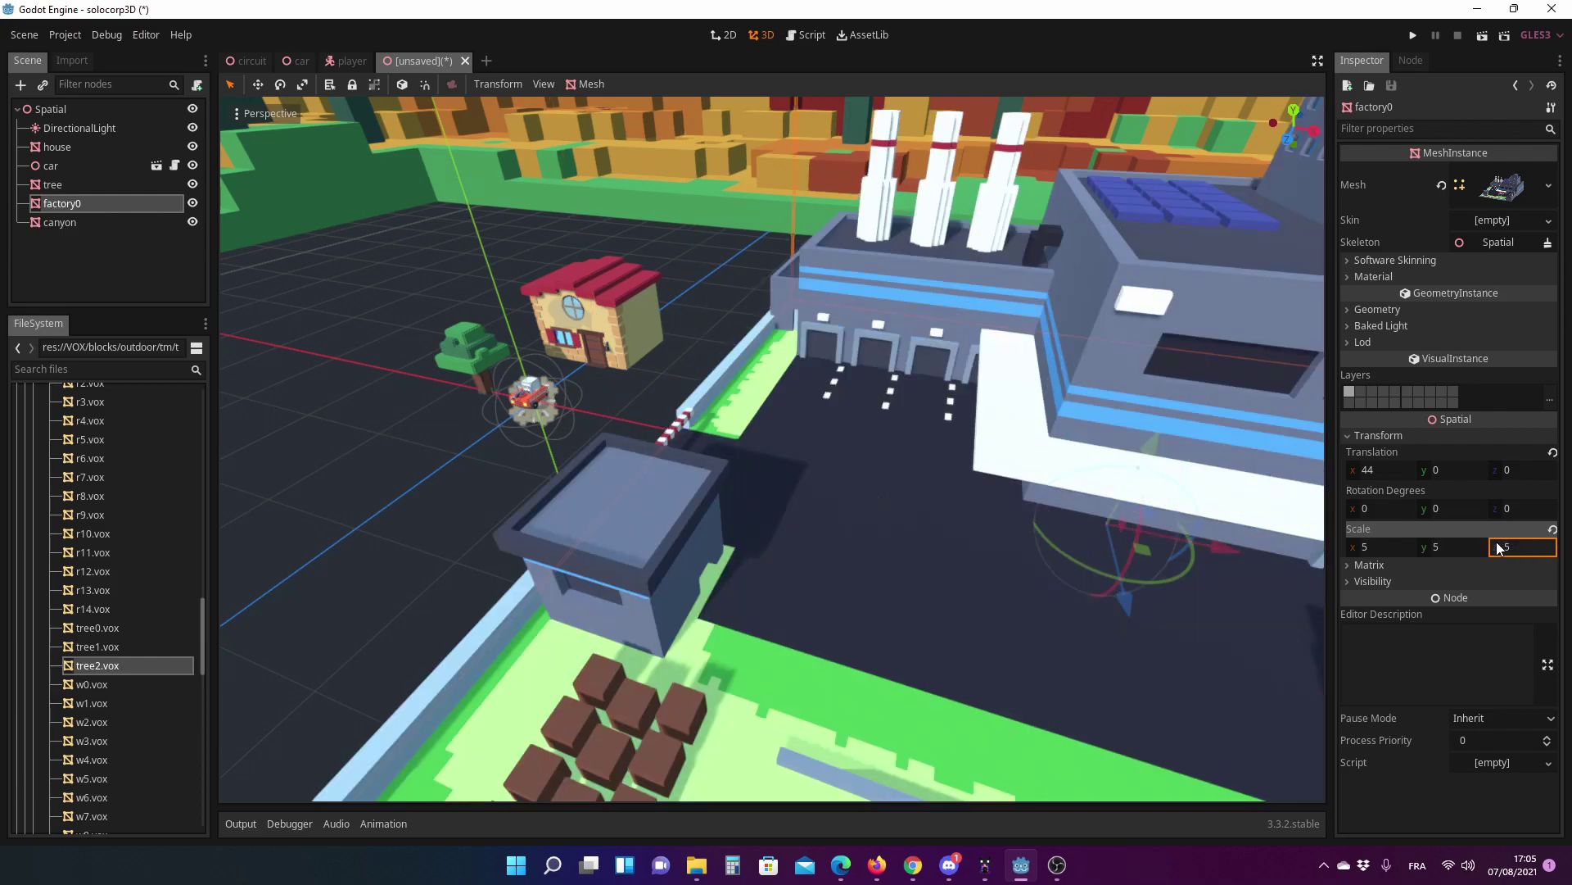
pyautogui.scroll(-3, 443, 402)
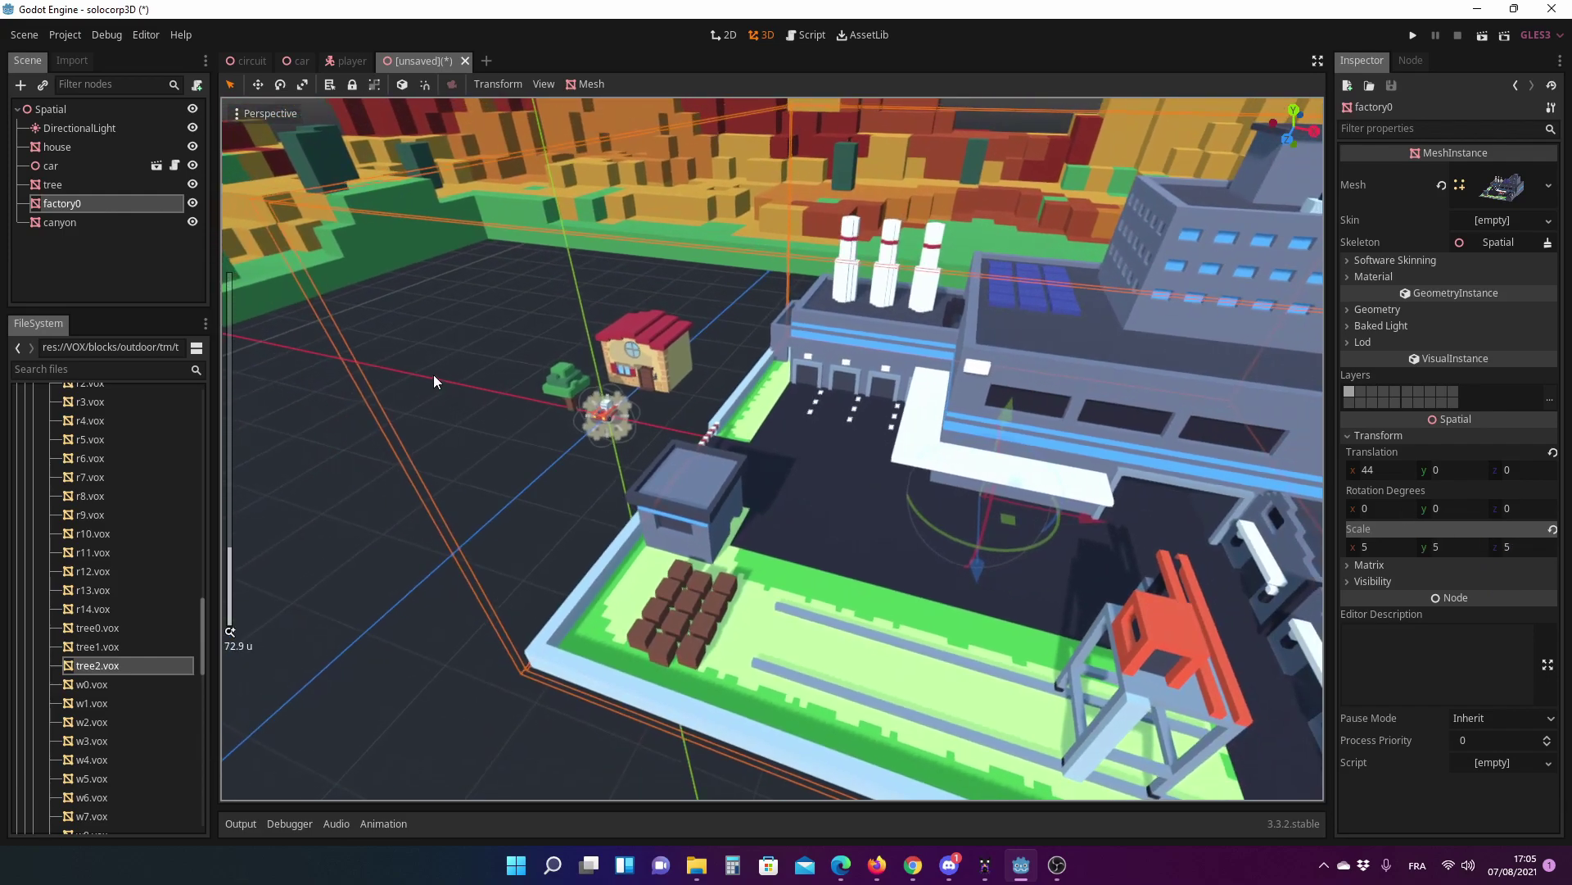
pyautogui.moveTo(435, 374)
pyautogui.mouseDown(button='middle')
pyautogui.moveTo(603, 355)
pyautogui.moveTo(667, 374)
pyautogui.moveTo(580, 361)
pyautogui.mouseUp(button='middle')
pyautogui.scroll(5, 578, 367)
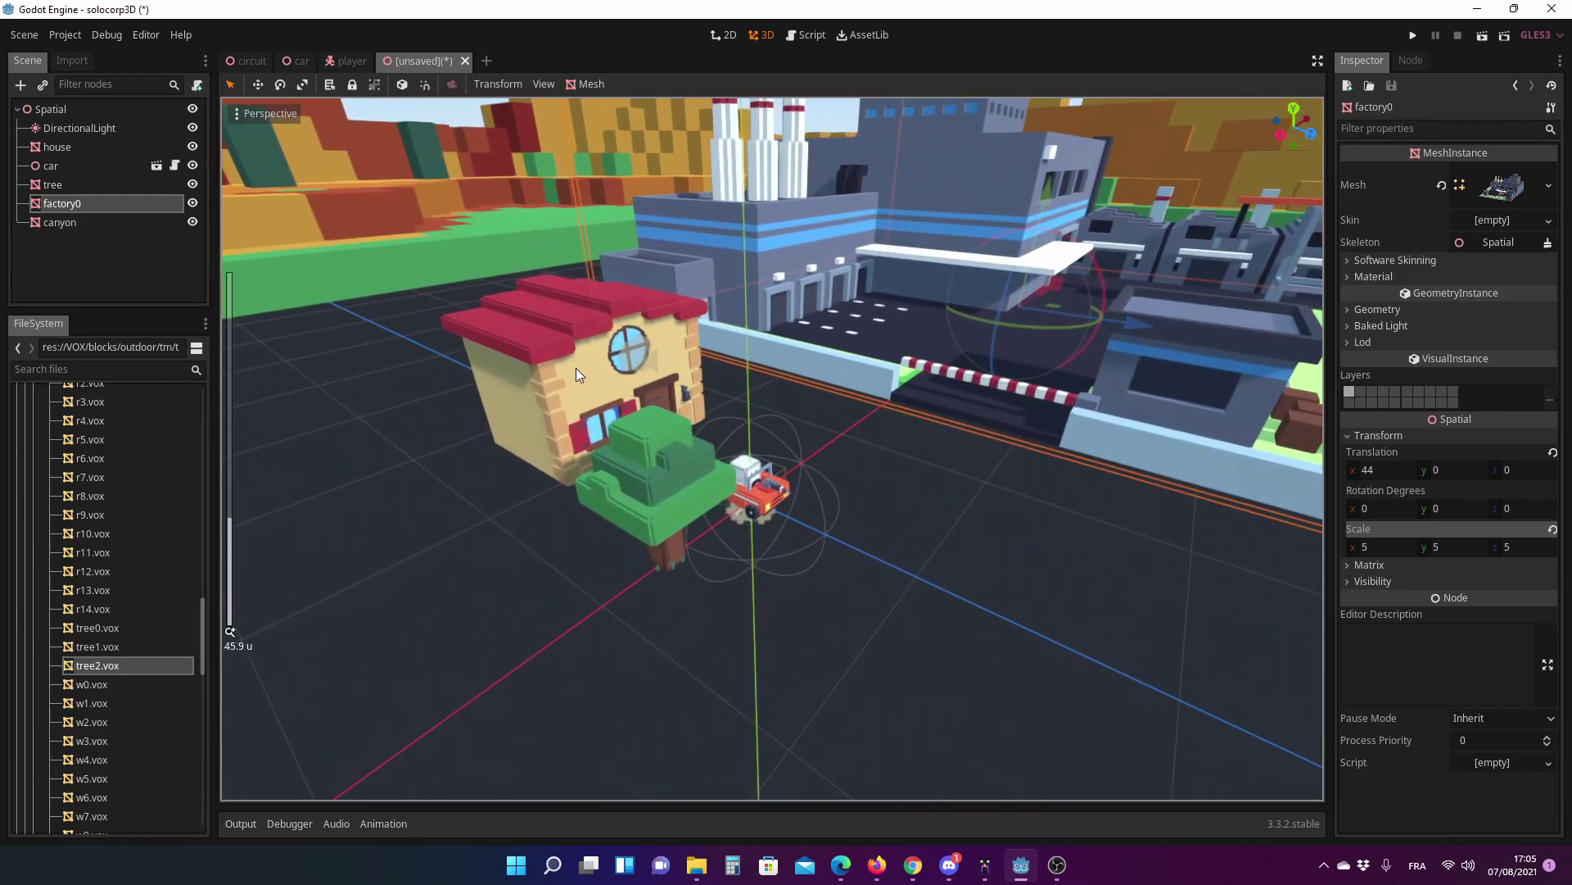
pyautogui.moveTo(716, 390)
pyautogui.mouseDown(button='middle')
pyautogui.moveTo(816, 313)
pyautogui.moveTo(868, 302)
pyautogui.moveTo(886, 330)
pyautogui.moveTo(1026, 323)
pyautogui.moveTo(861, 311)
pyautogui.moveTo(879, 304)
pyautogui.moveTo(252, 303)
pyautogui.mouseUp(button='middle')
pyautogui.scroll(-5, 862, 312)
pyautogui.scroll(-3, 274, 316)
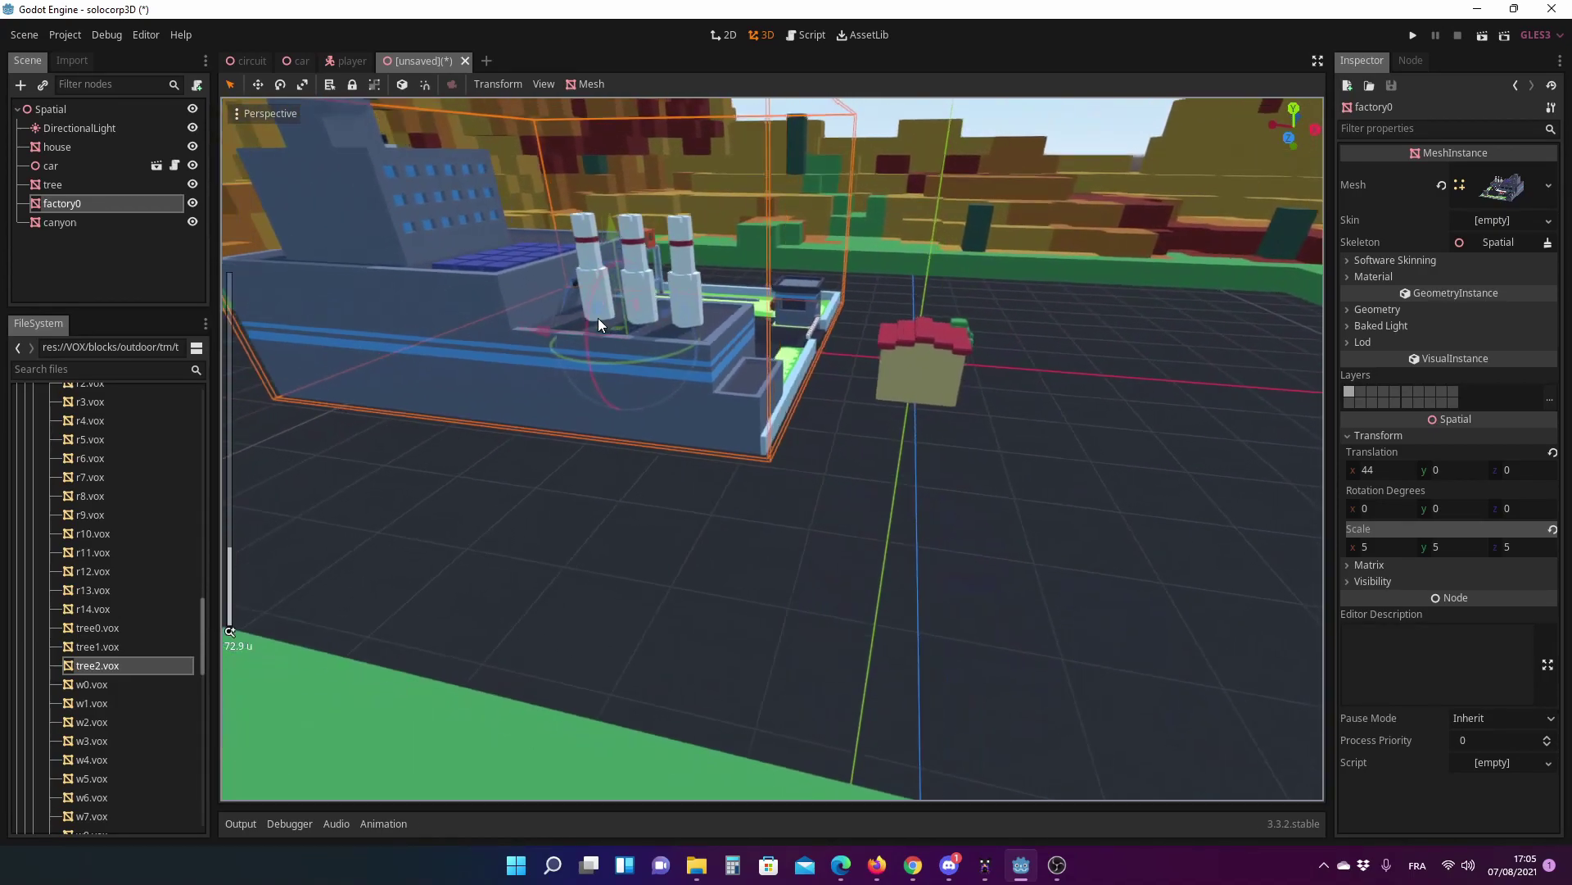
pyautogui.moveTo(598, 318); pyautogui.dragTo(415, 305, button='middle')
pyautogui.scroll(5, 263, 308)
pyautogui.moveTo(263, 308)
pyautogui.mouseDown(button='middle')
pyautogui.moveTo(1234, 309)
pyautogui.moveTo(1072, 309)
pyautogui.moveTo(1027, 346)
pyautogui.moveTo(859, 393)
pyautogui.moveTo(718, 356)
pyautogui.moveTo(626, 386)
pyautogui.mouseUp(button='middle')
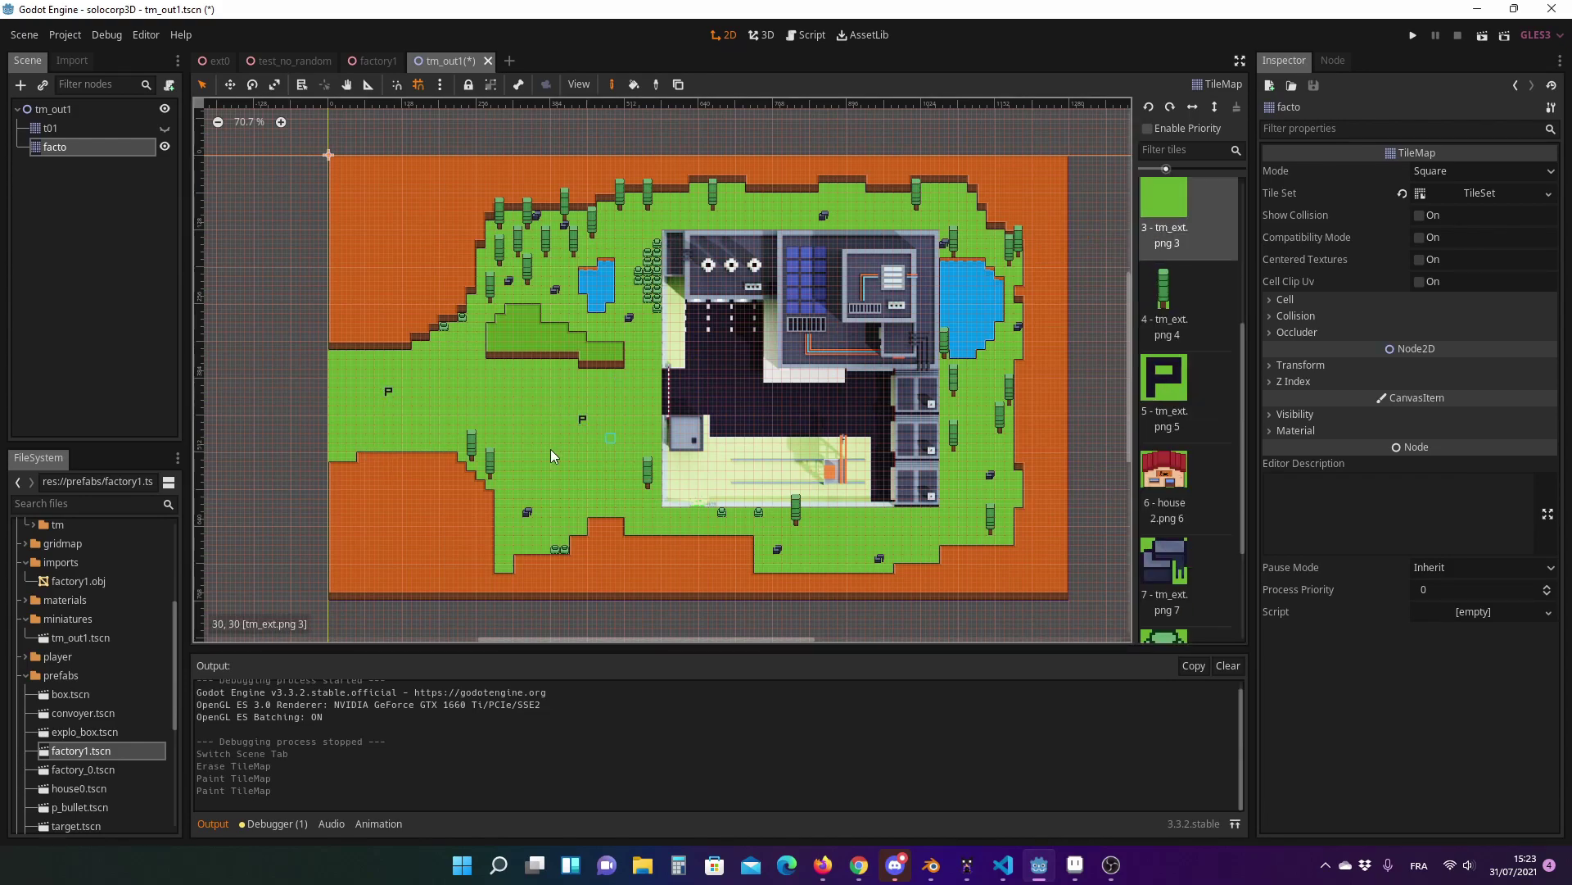
# - Paint another tile, maximize the game, and walk the character past the road barrier
pyautogui.click(389, 393)
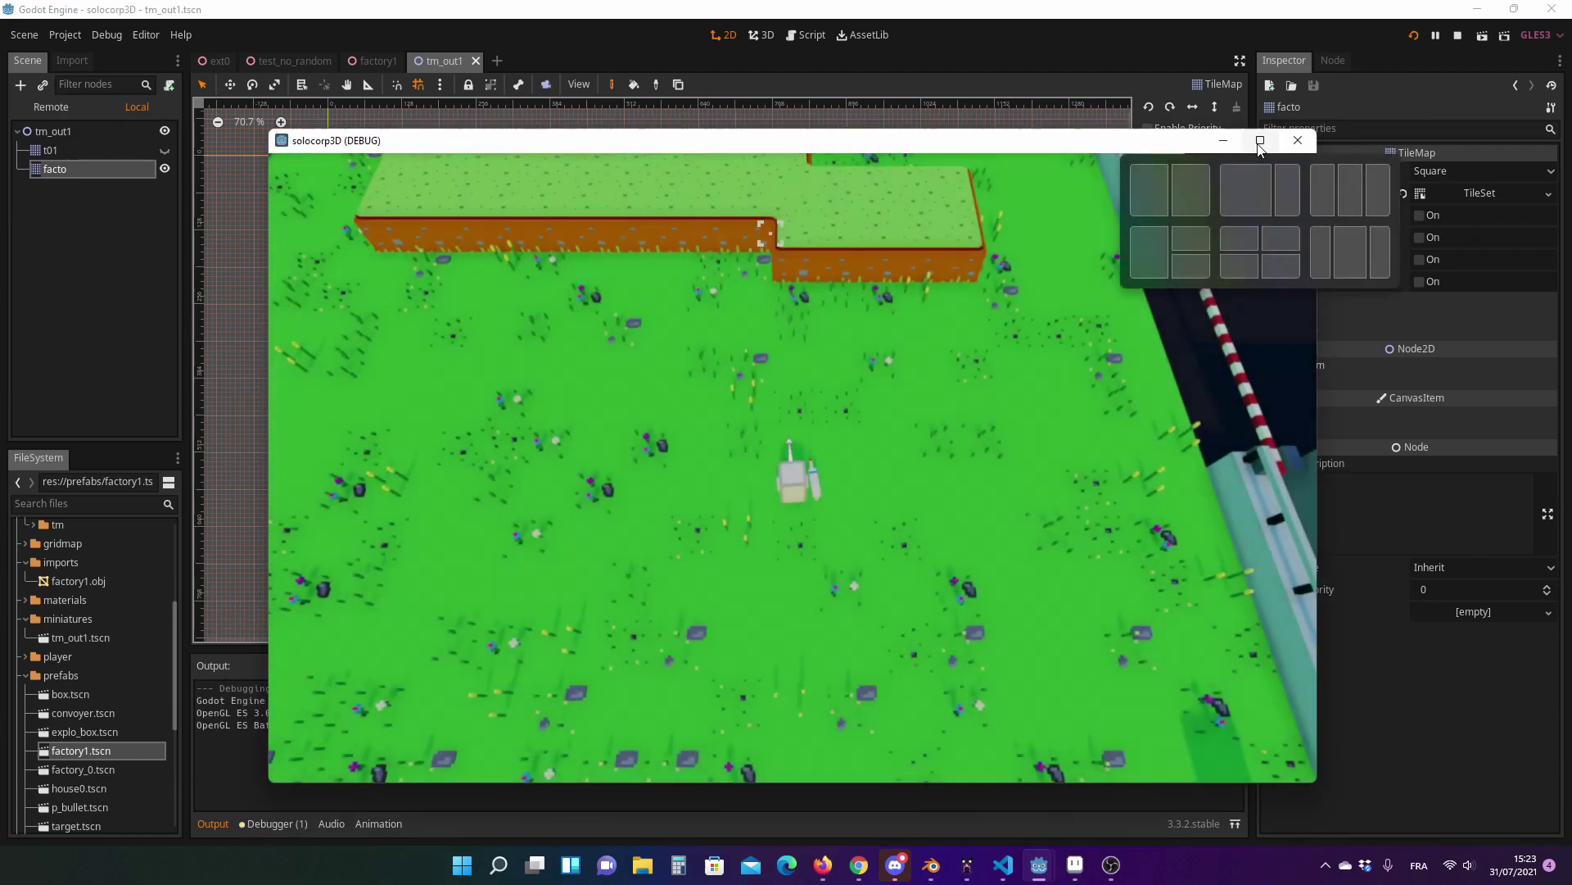
pyautogui.click(1259, 141)
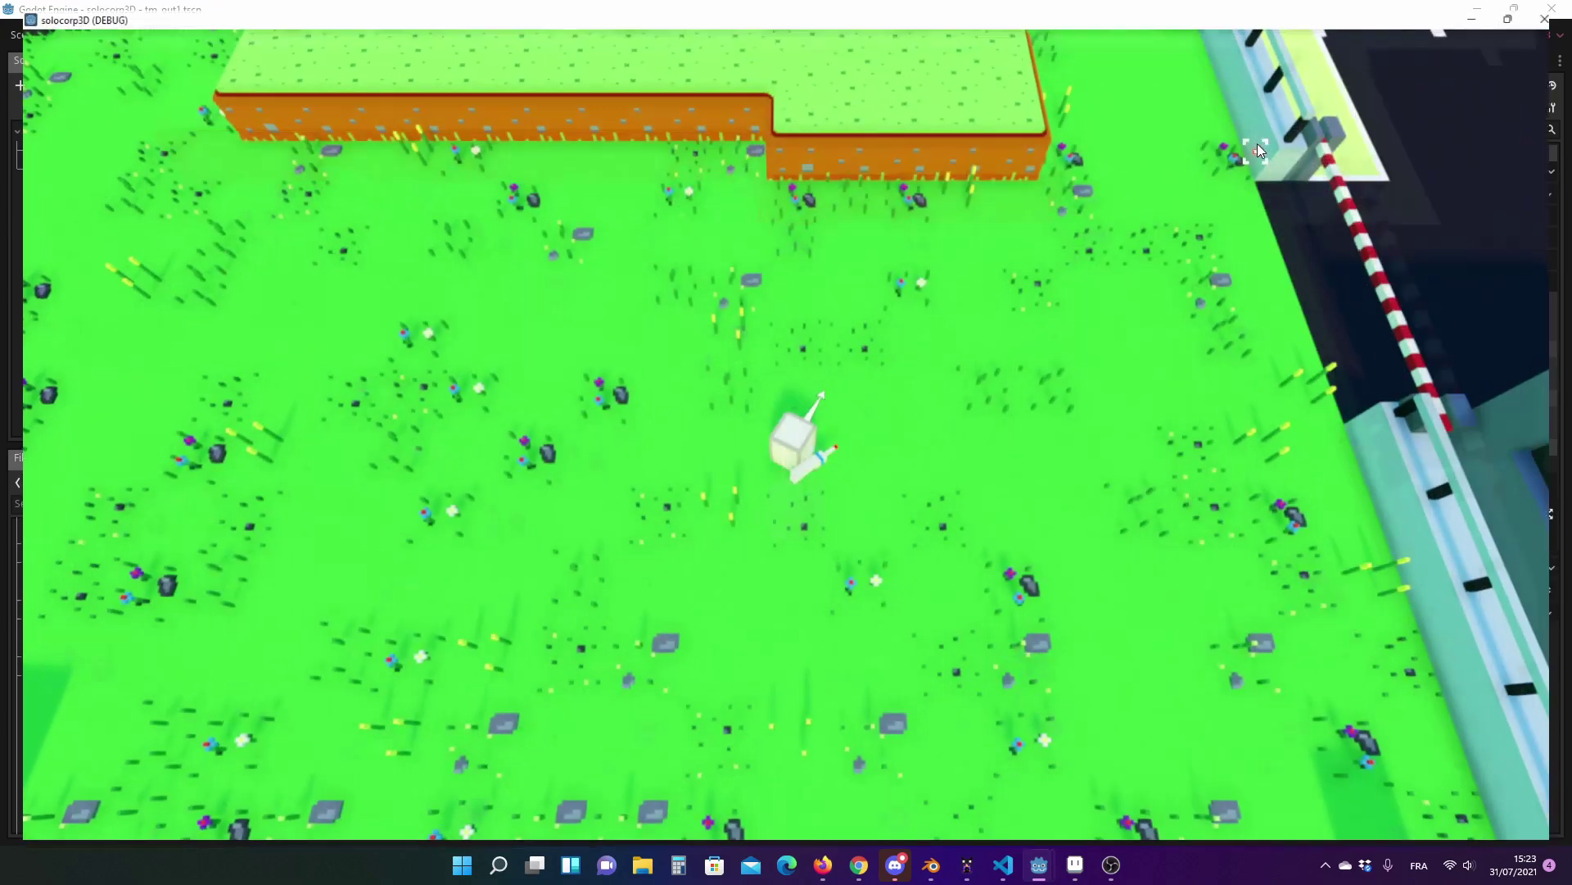
pyautogui.press('w')
pyautogui.press('a')
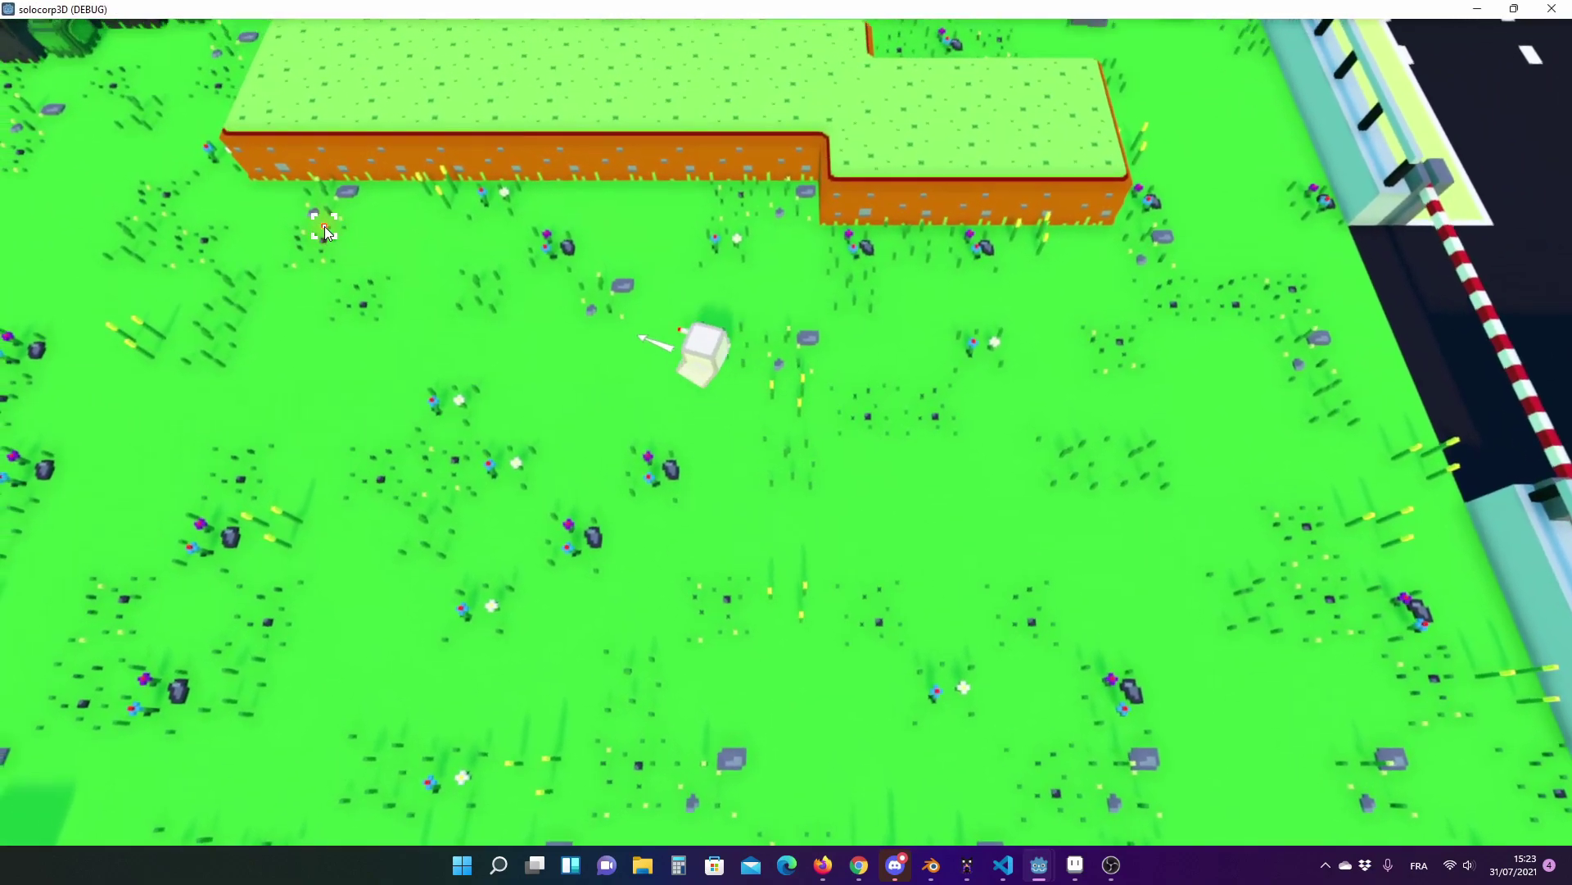
pyautogui.press('d')
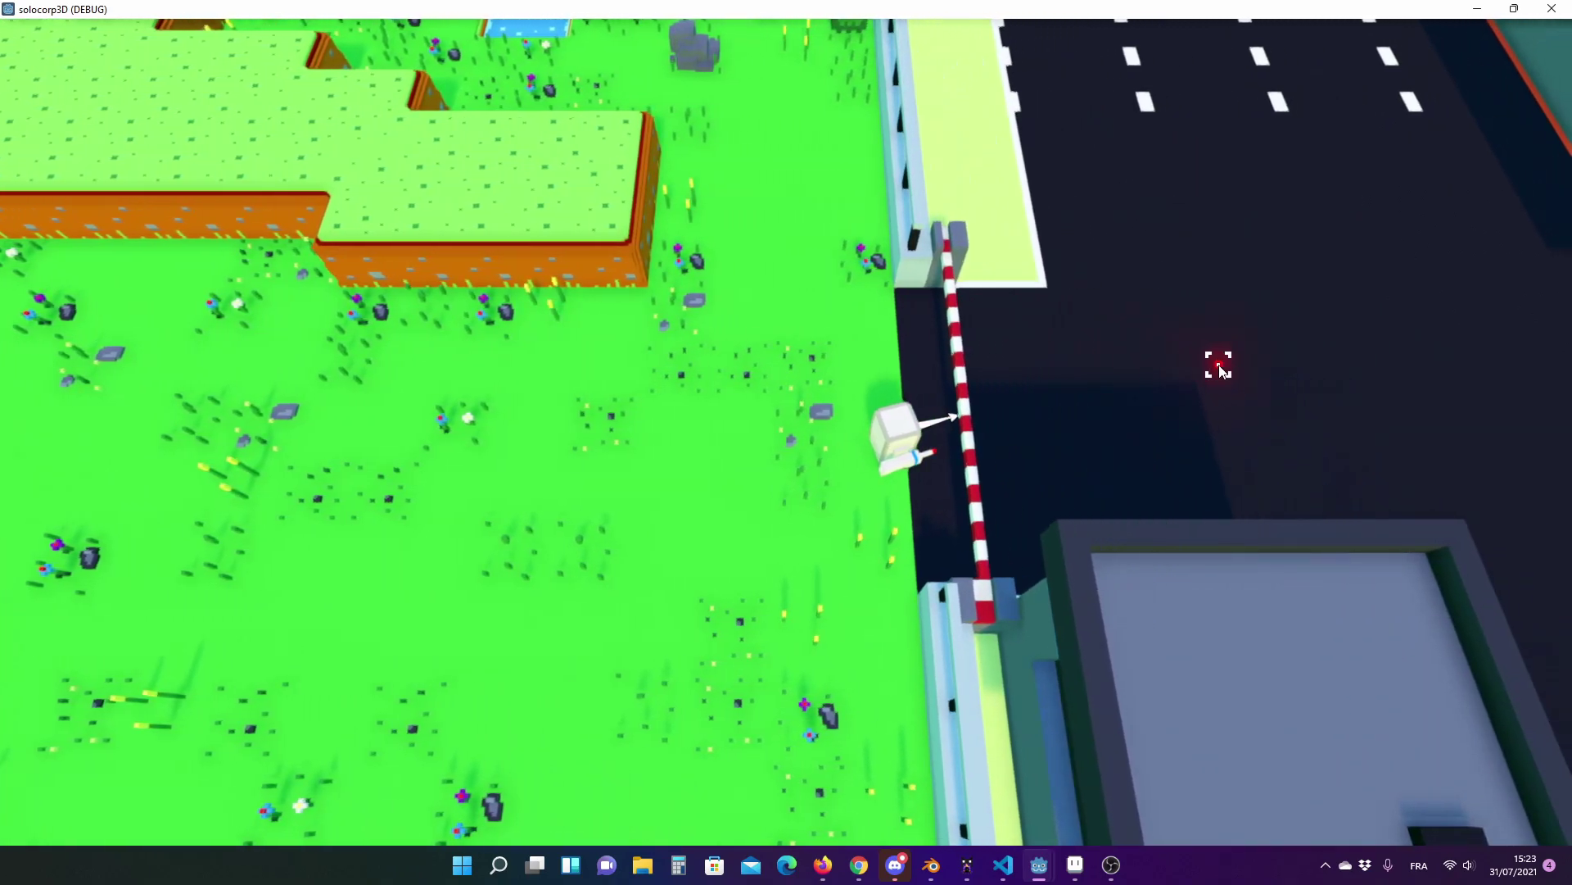
pyautogui.press('e')
pyautogui.press('d')
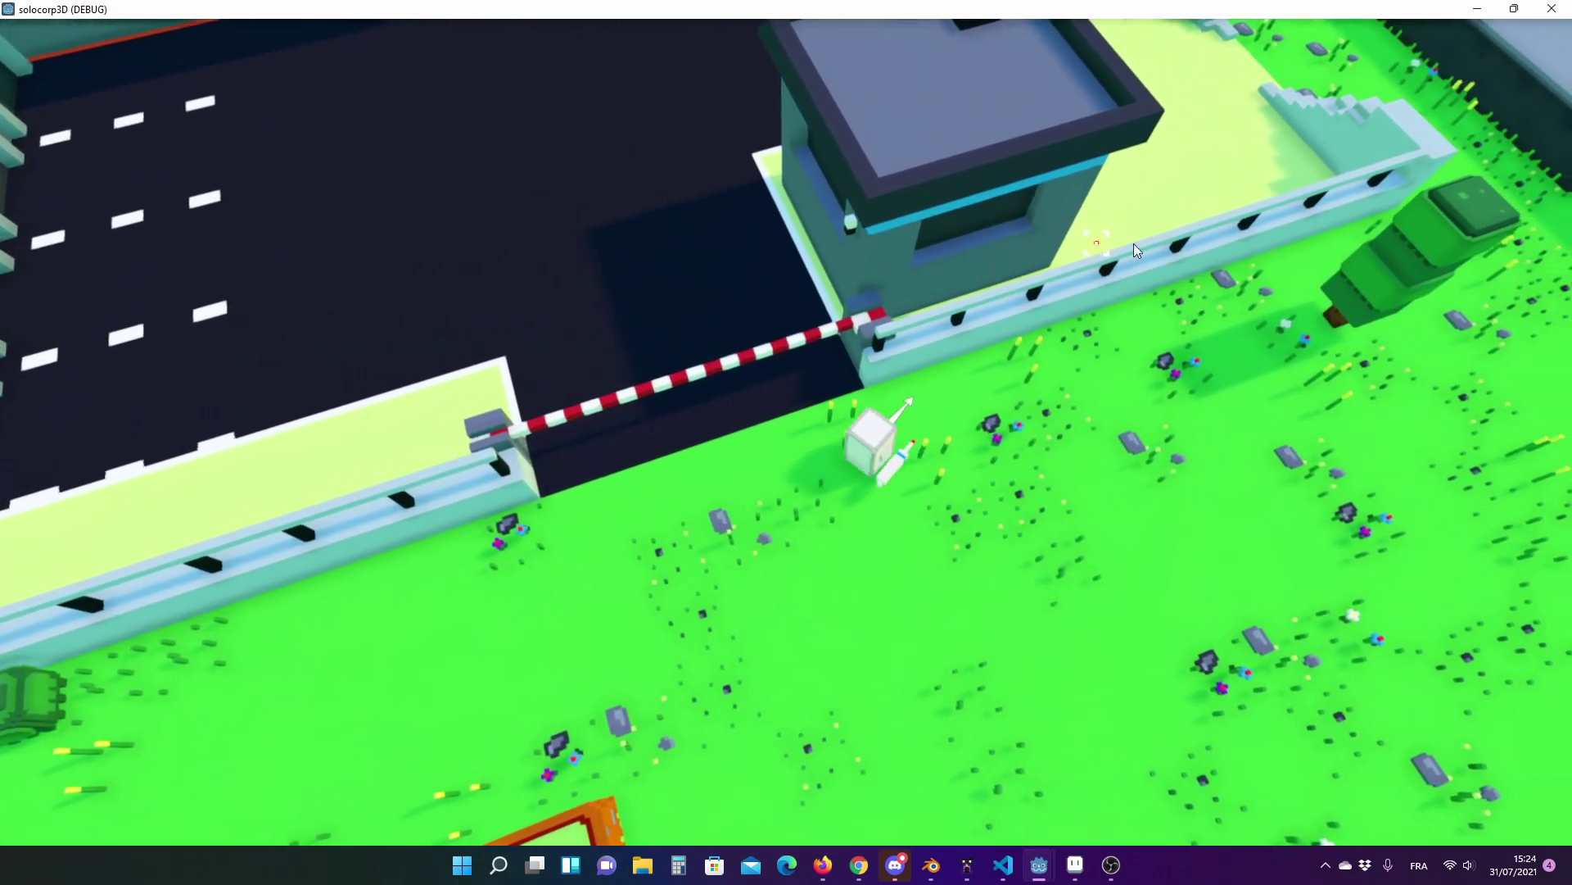
pyautogui.press('d')
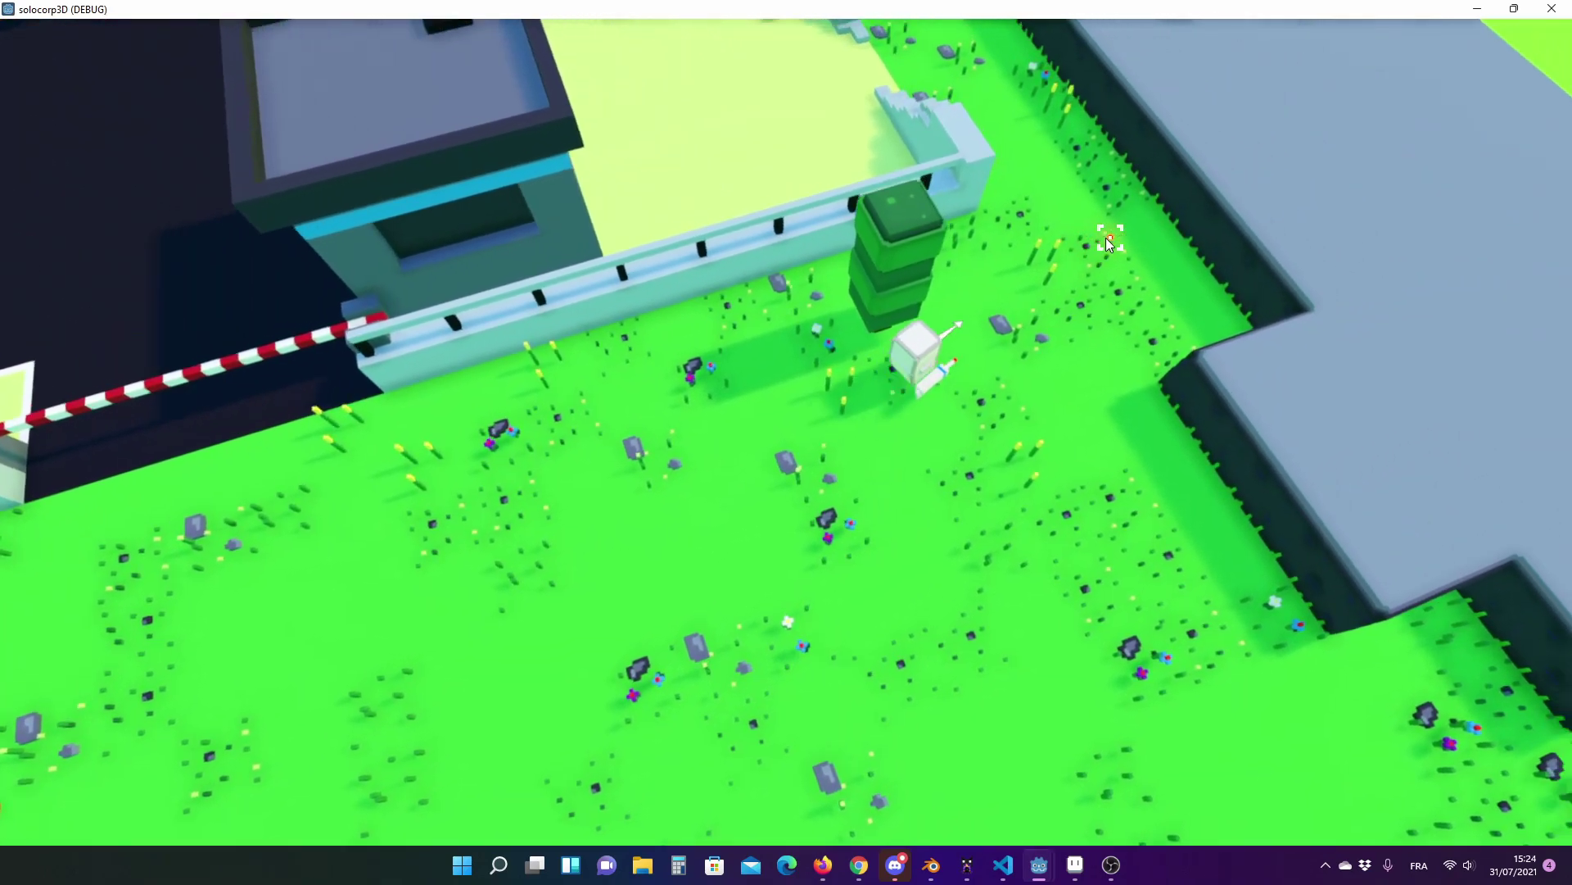
# - Walk across the yellow floors by the ladder structure up to the factory wall
pyautogui.press('a')
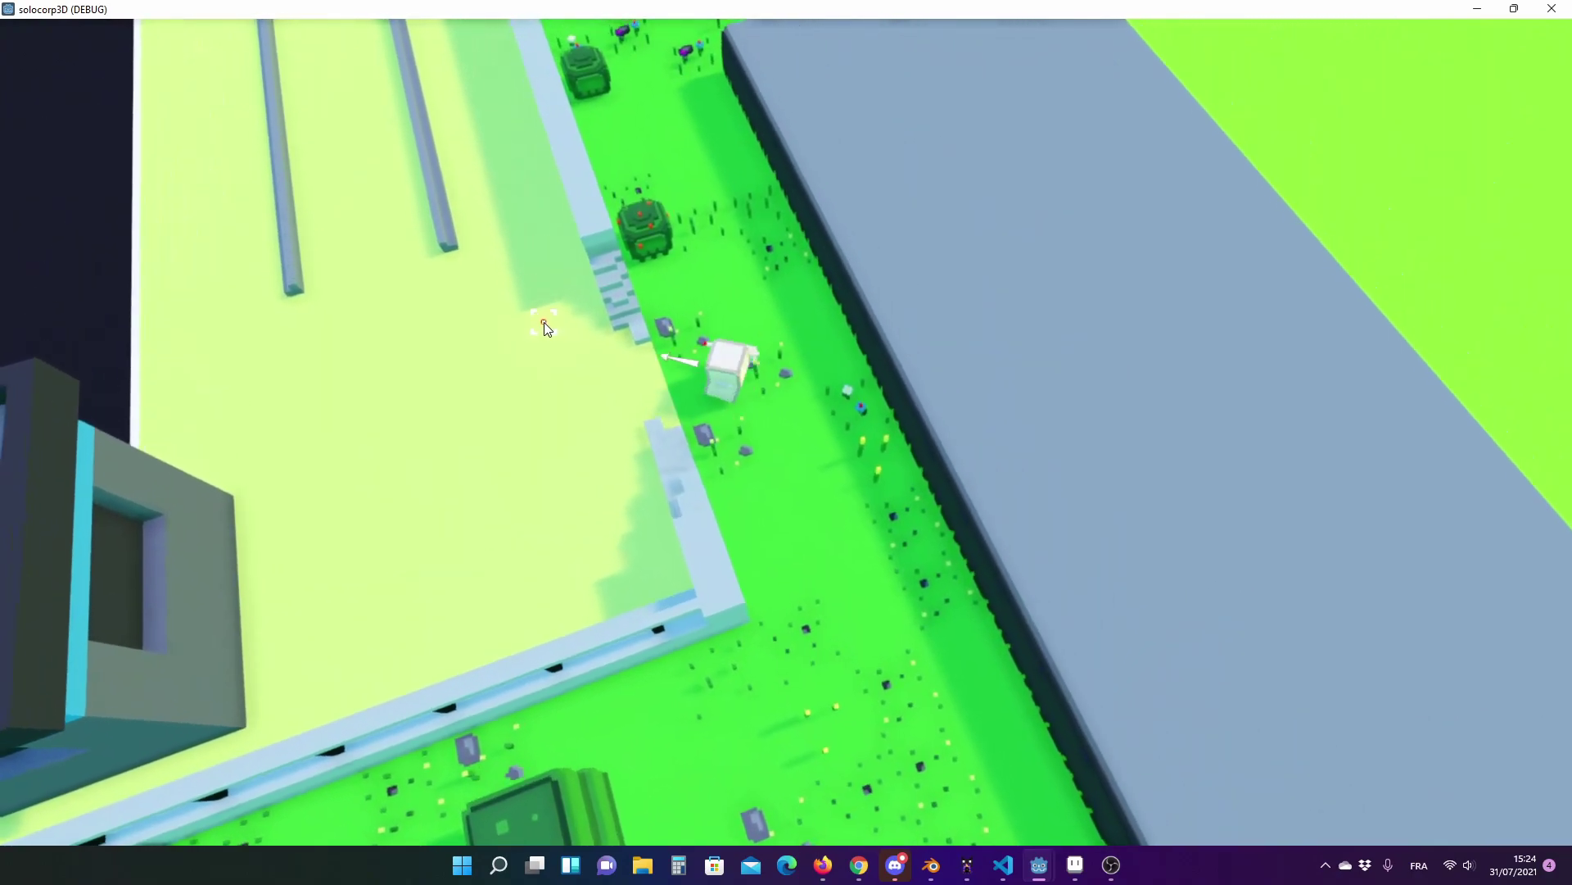
pyautogui.press('a')
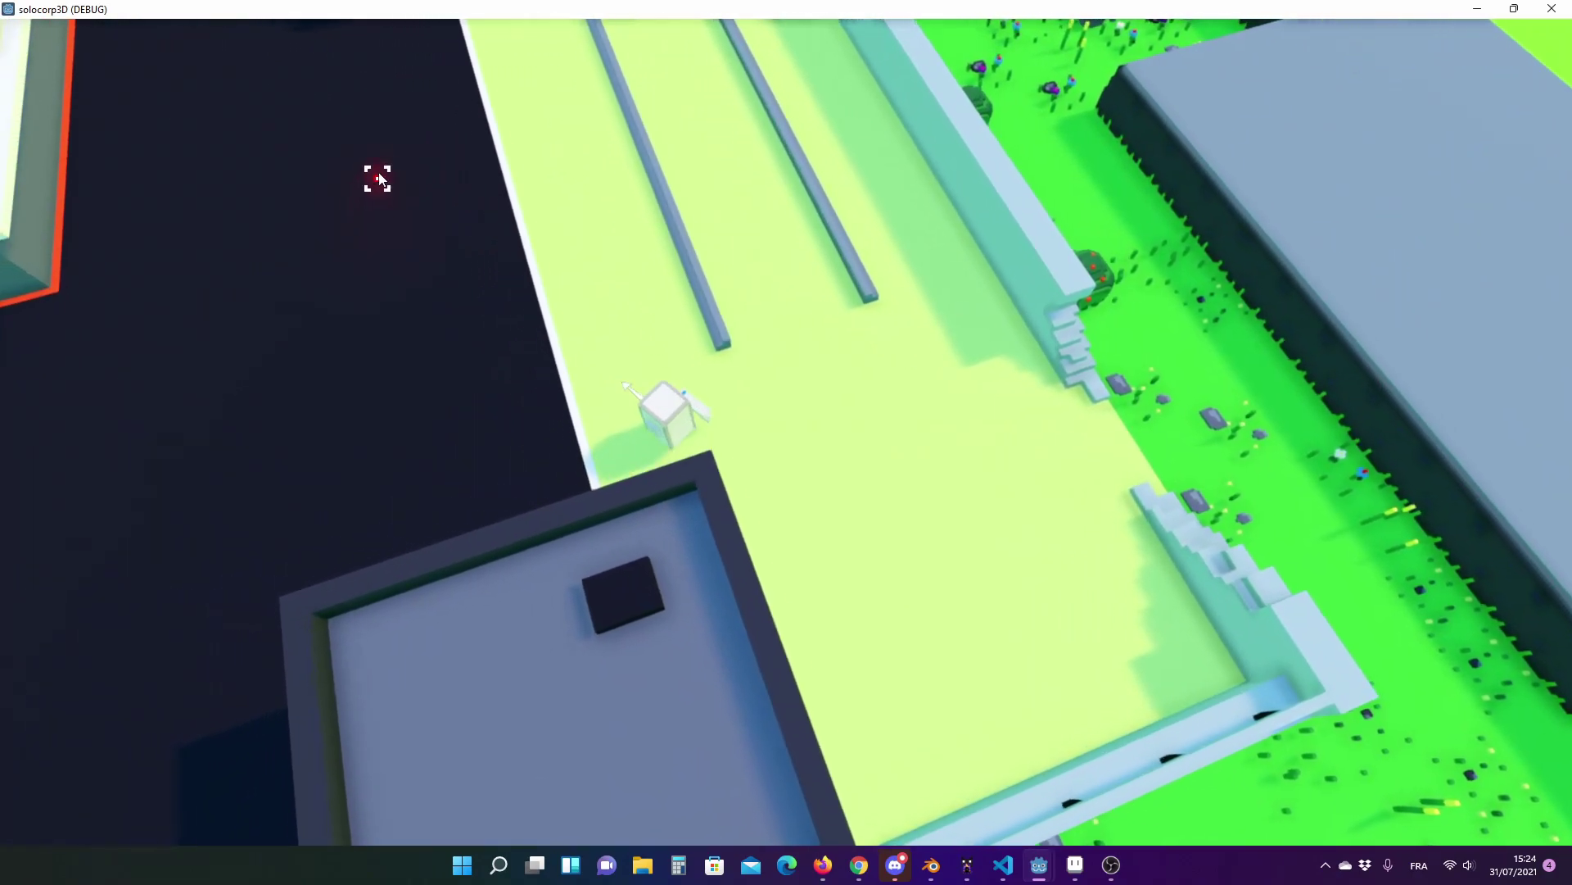
pyautogui.press('w')
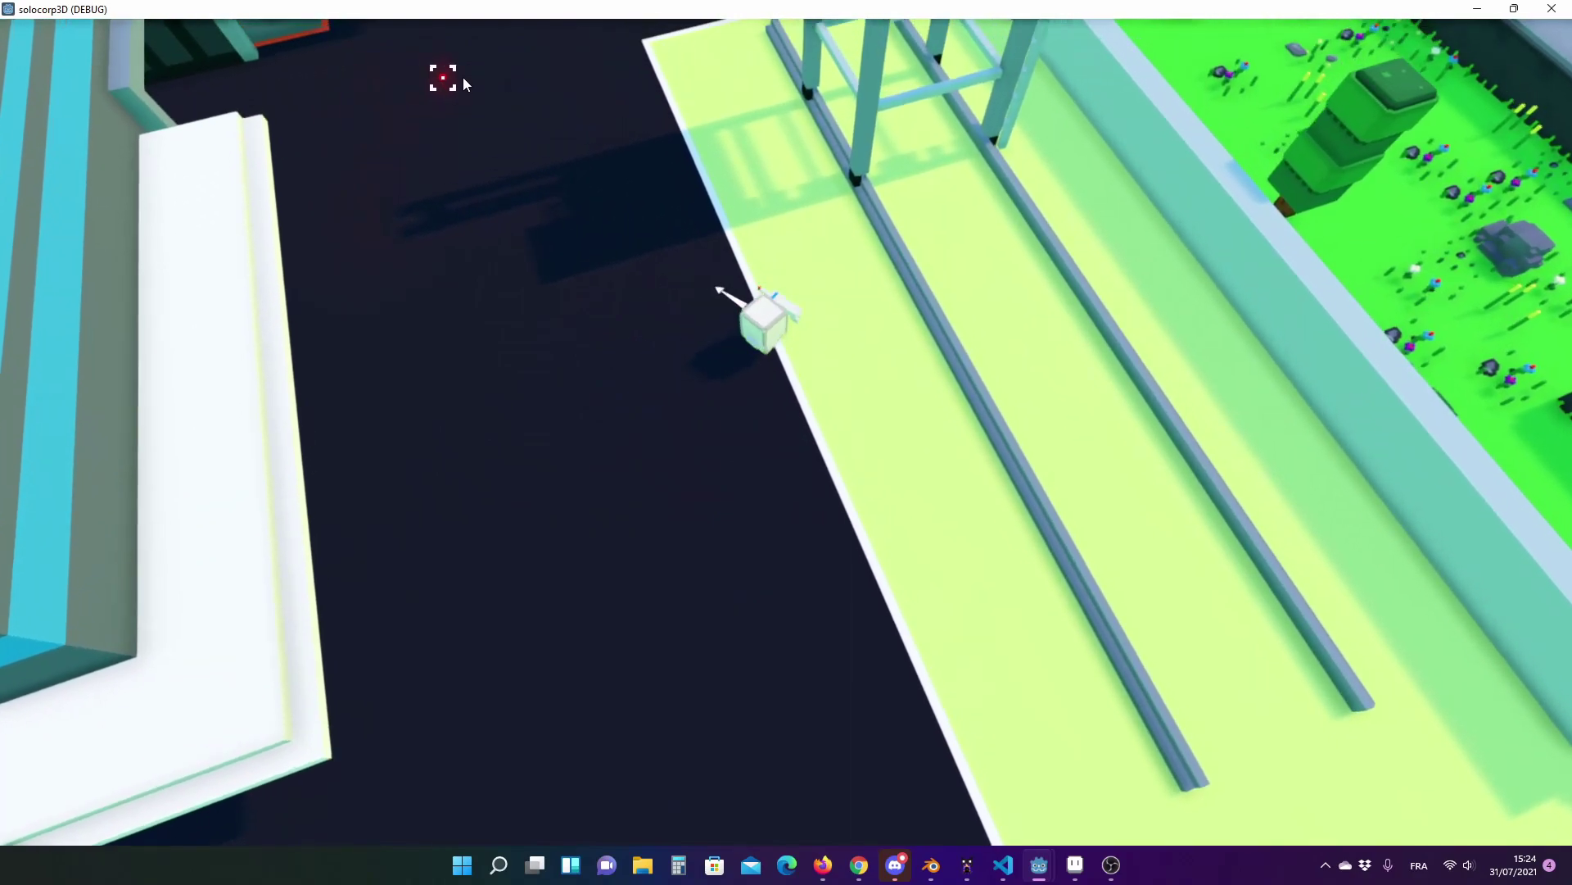
pyautogui.press('w')
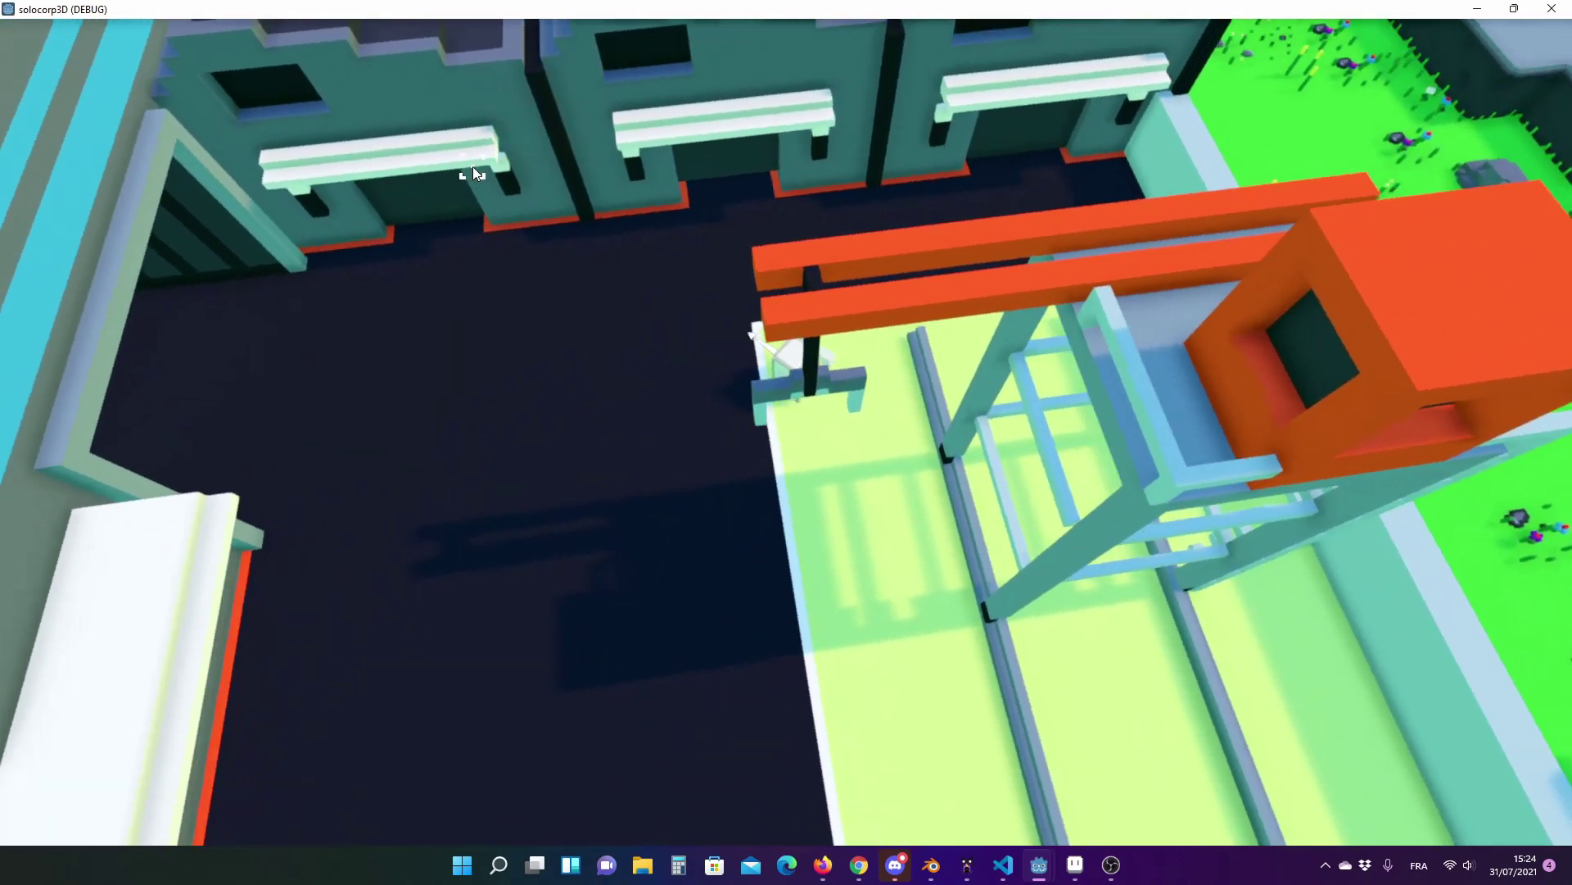
pyautogui.press('w')
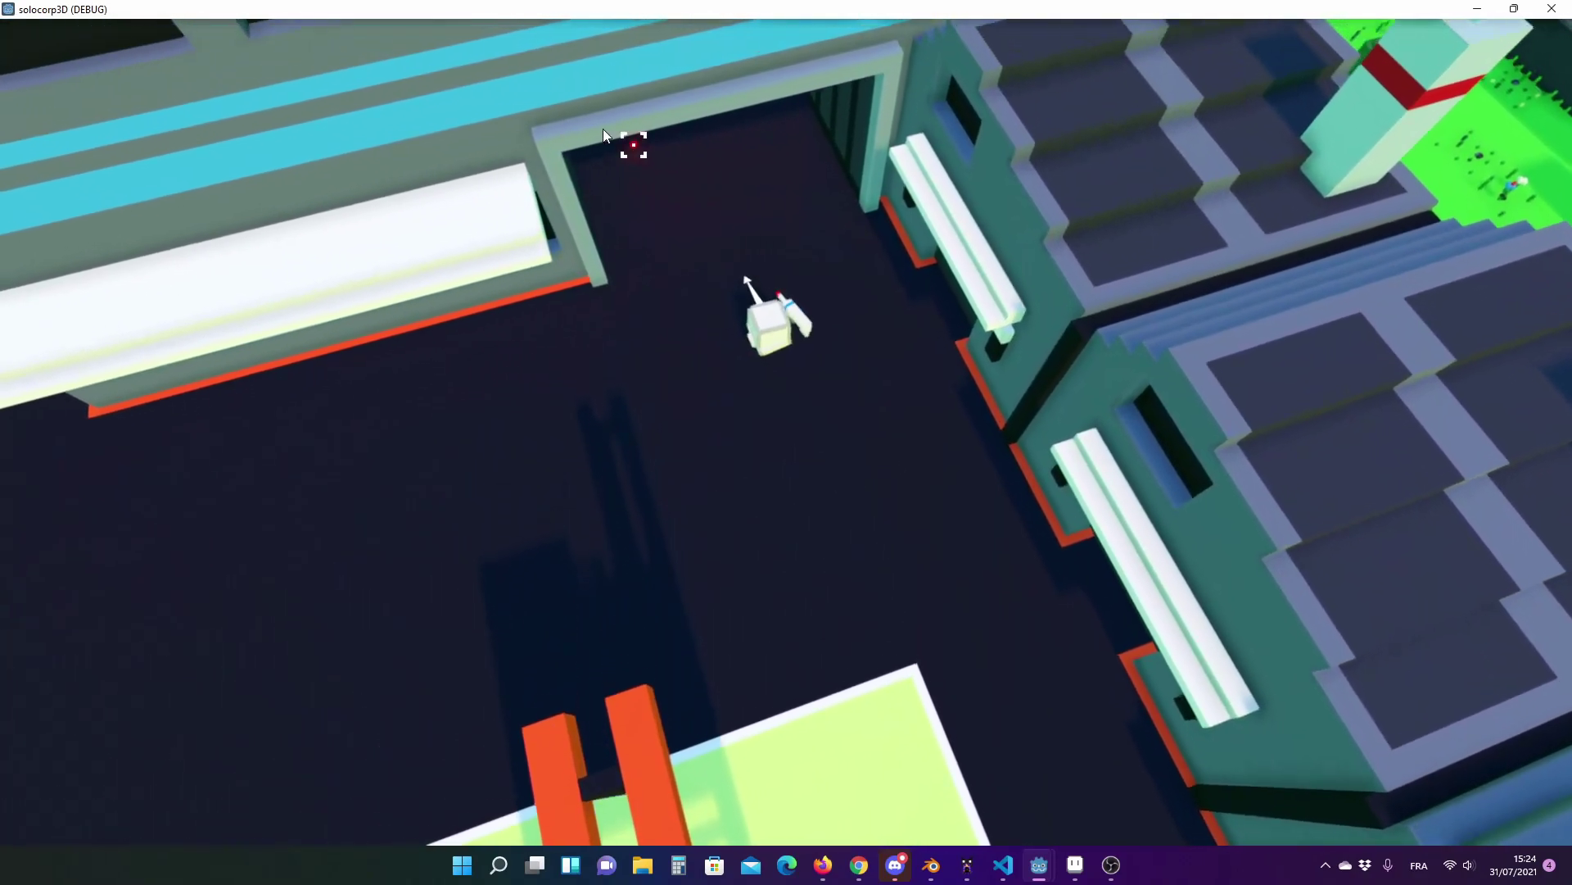
pyautogui.press('w')
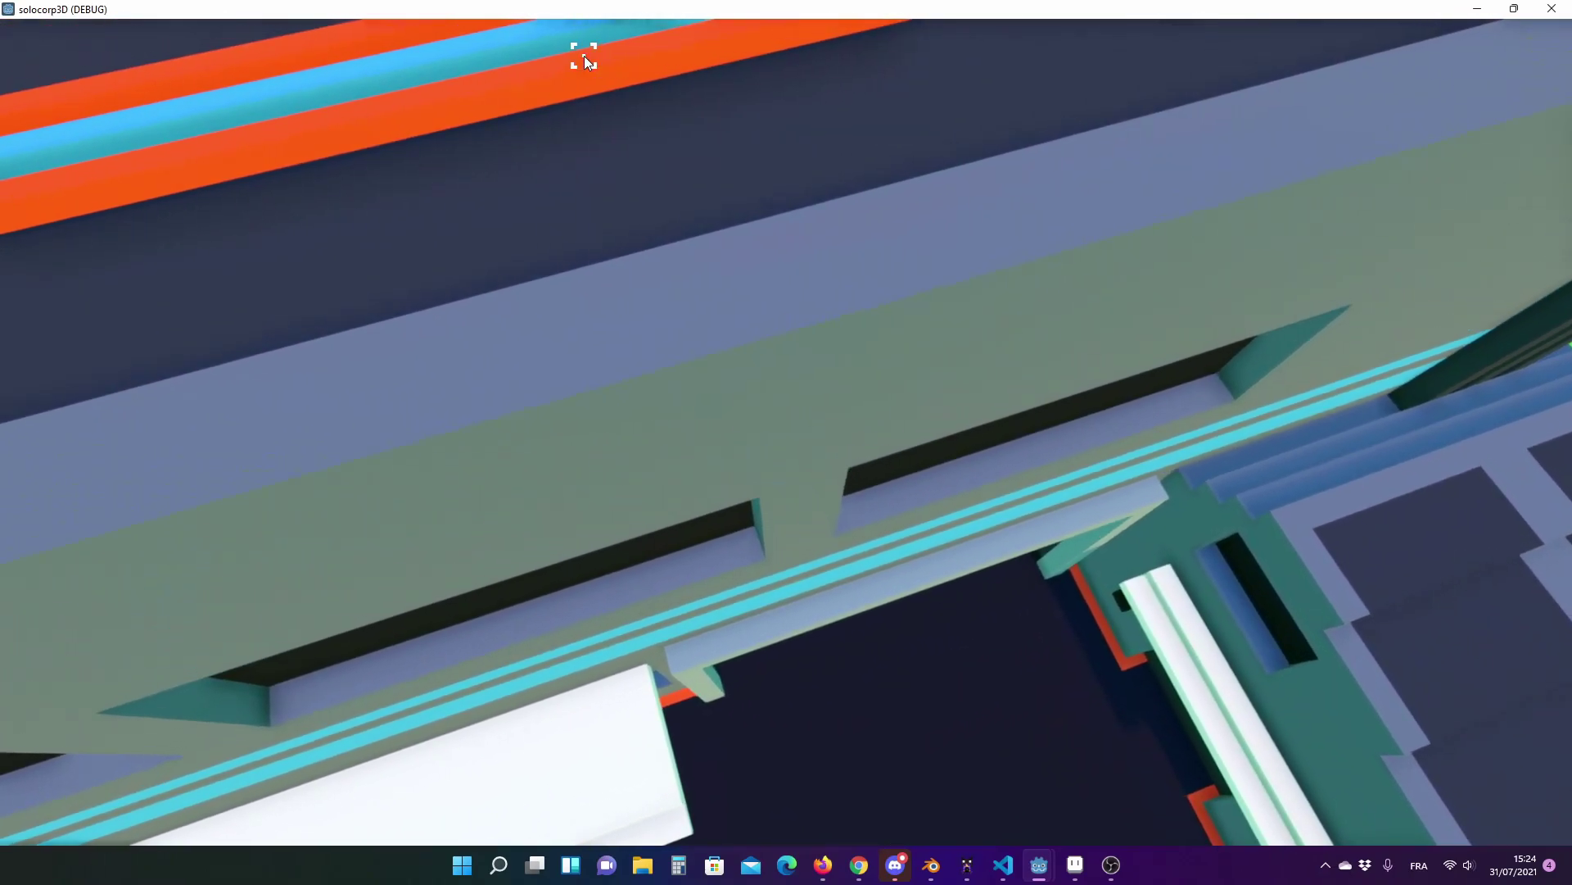
pyautogui.press('w')
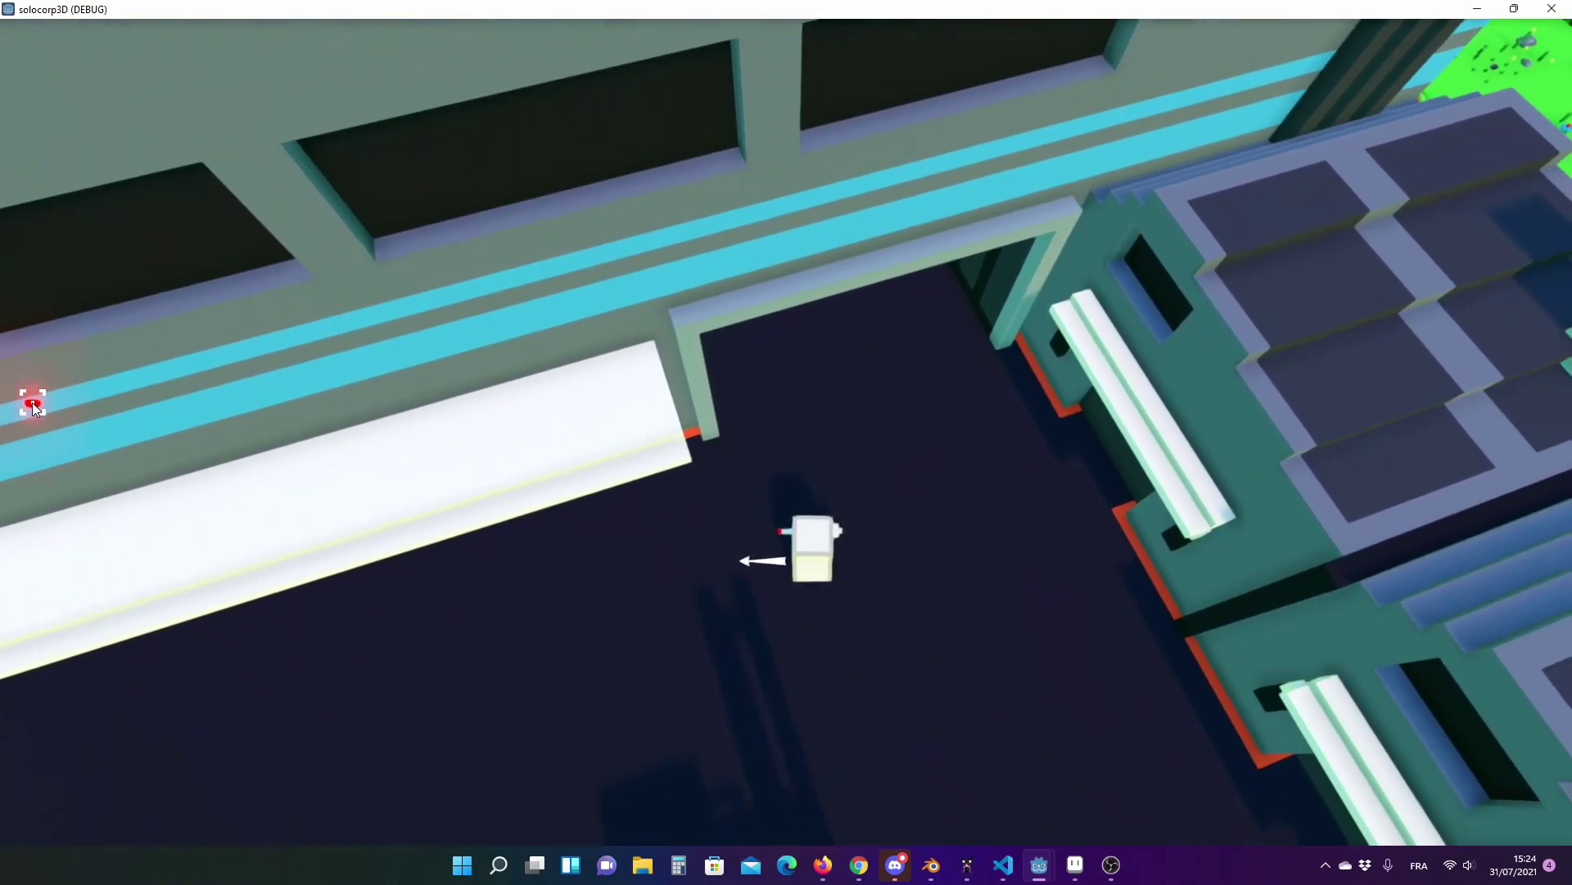
# - Walk up the road toward the garage doors
pyautogui.press('w')
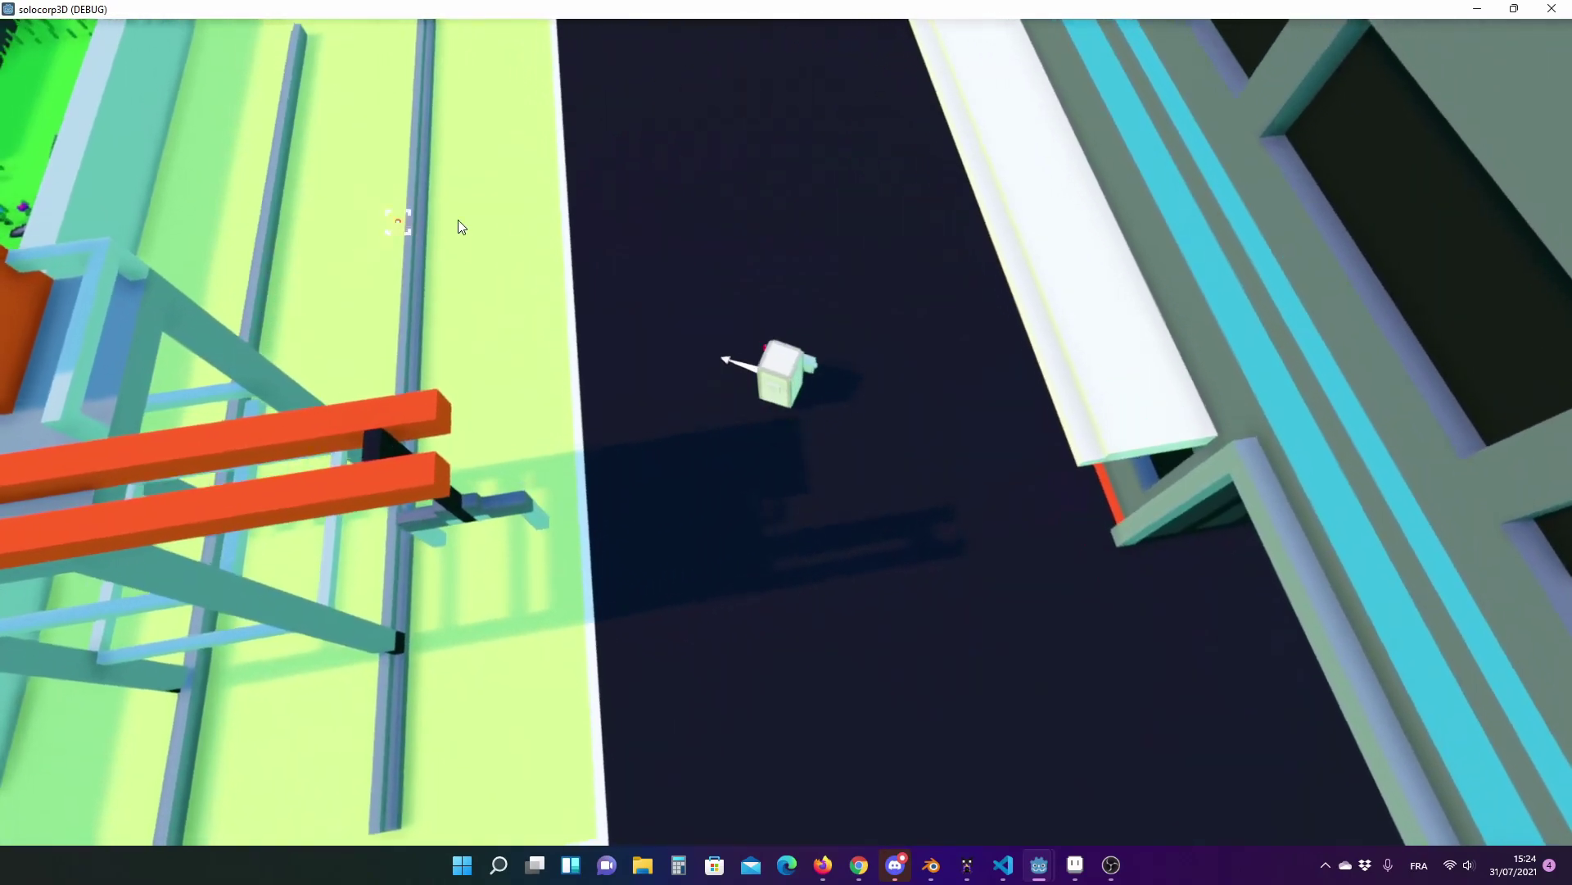
pyautogui.press('w')
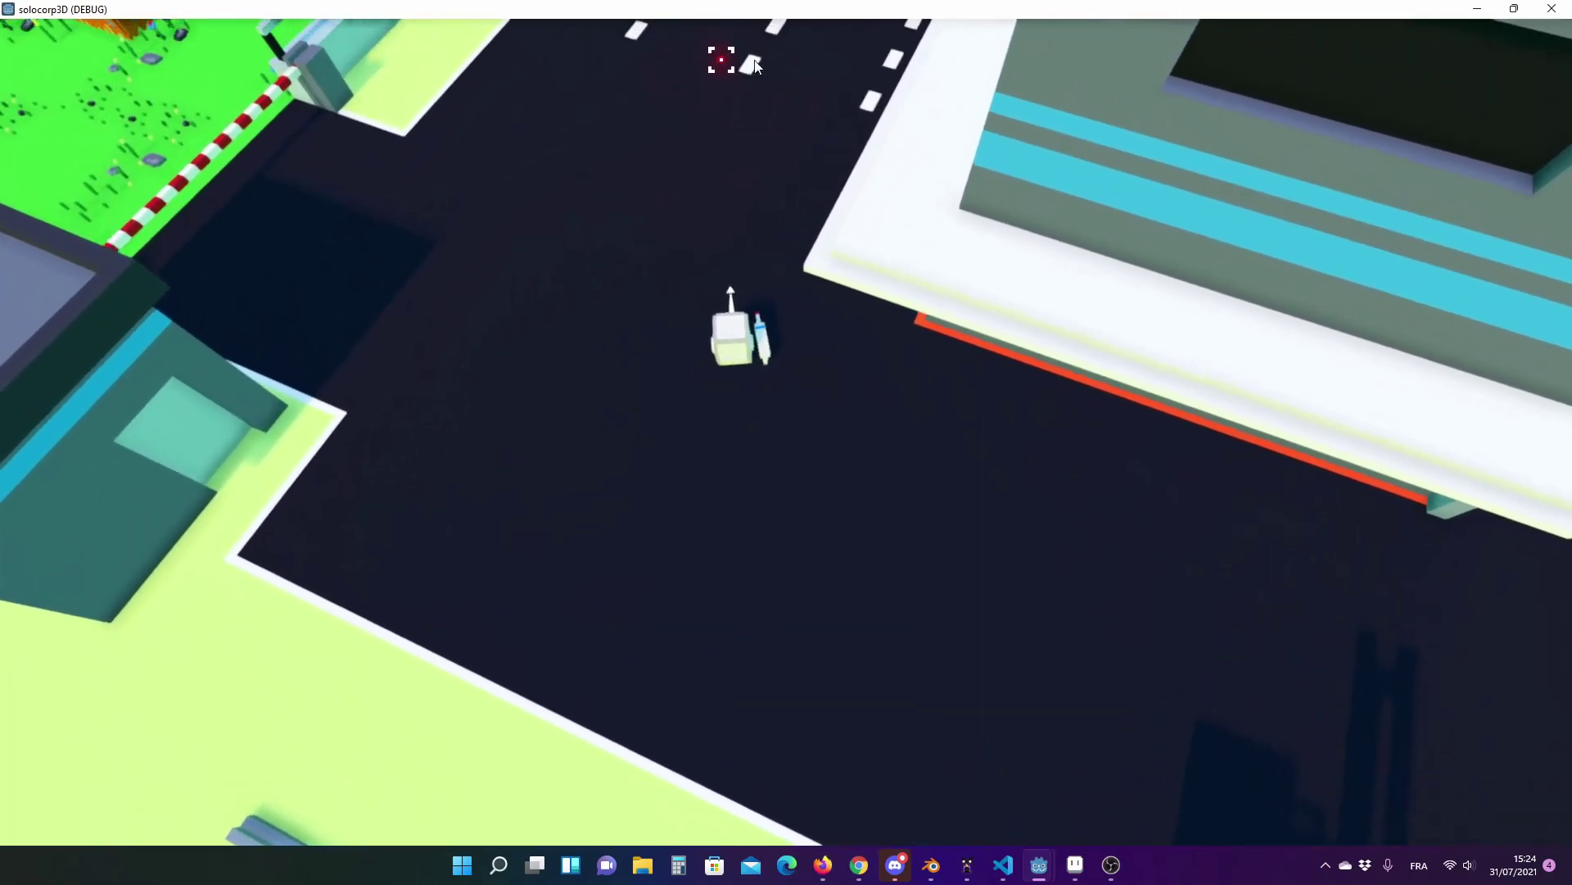
pyautogui.press('w')
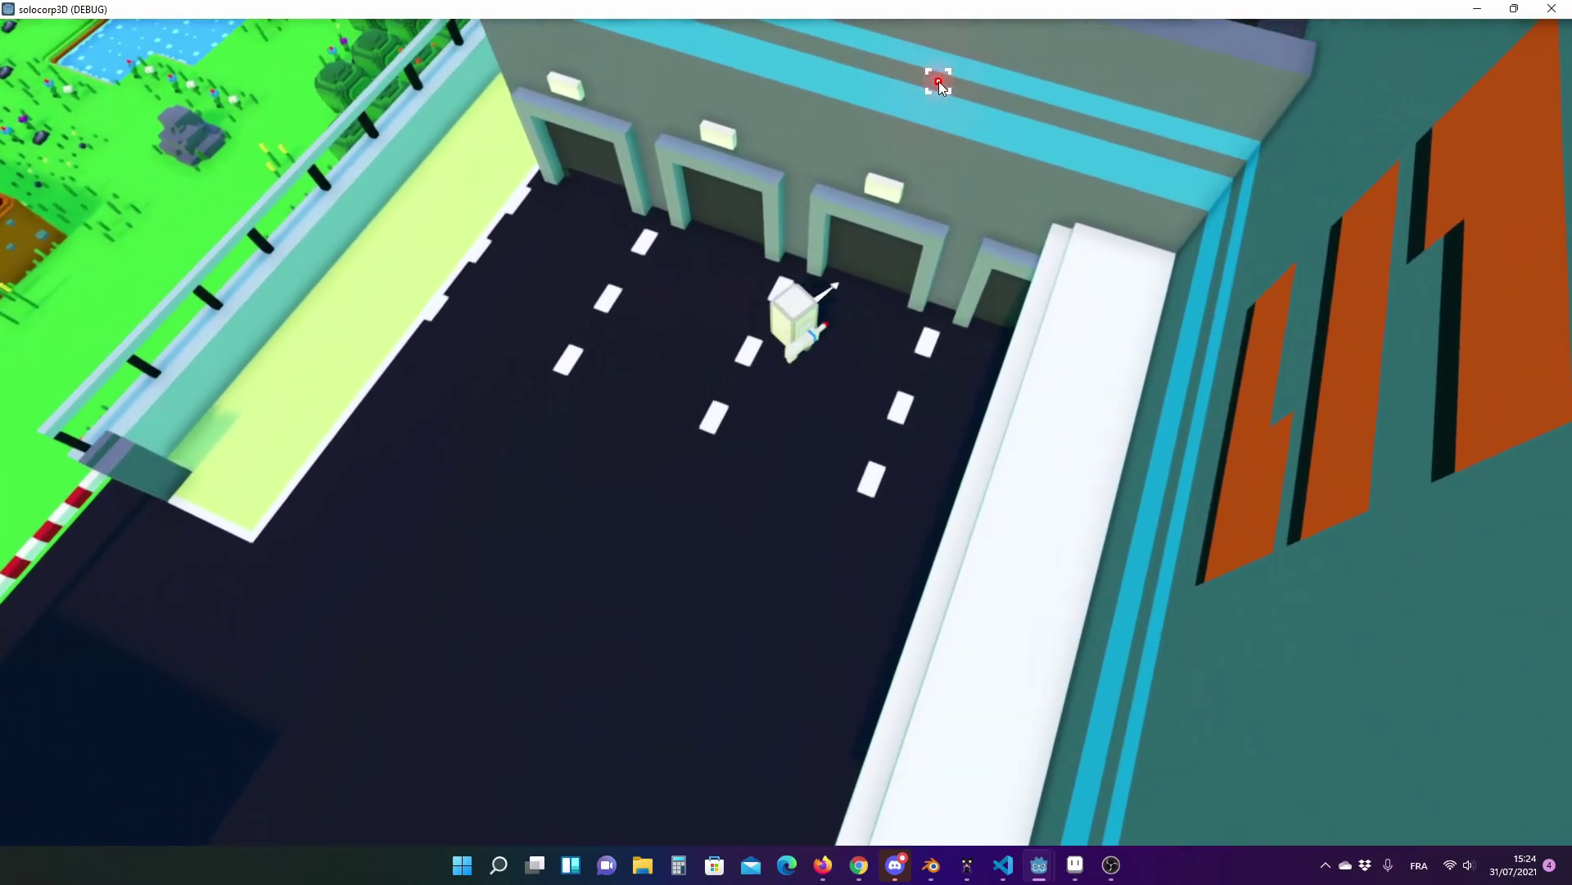
pyautogui.press('w')
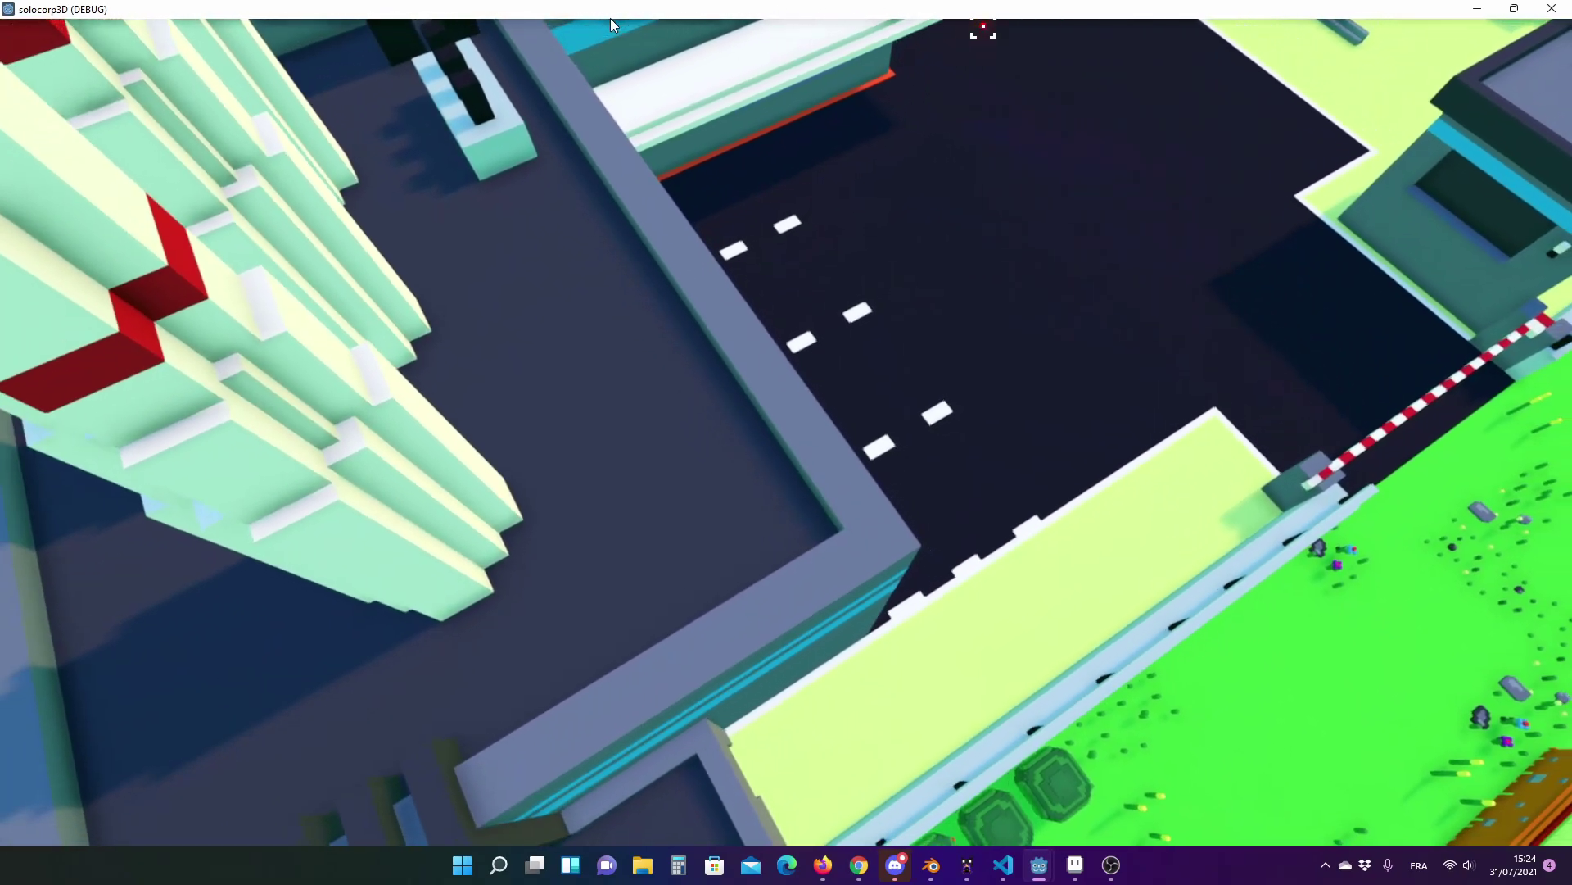
pyautogui.press('w')
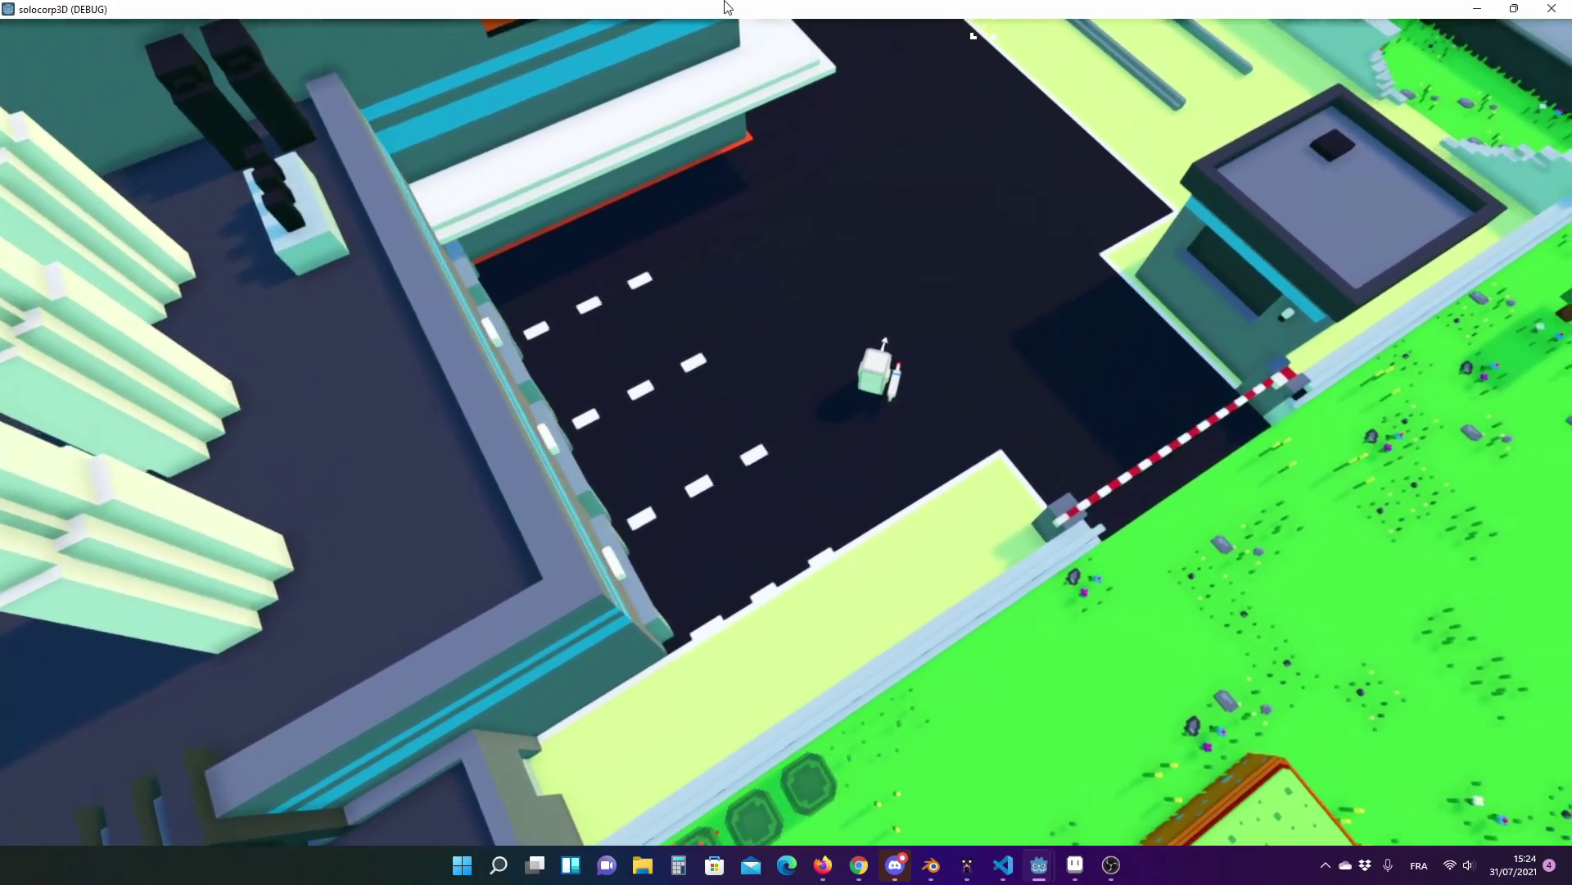
pyautogui.press('w')
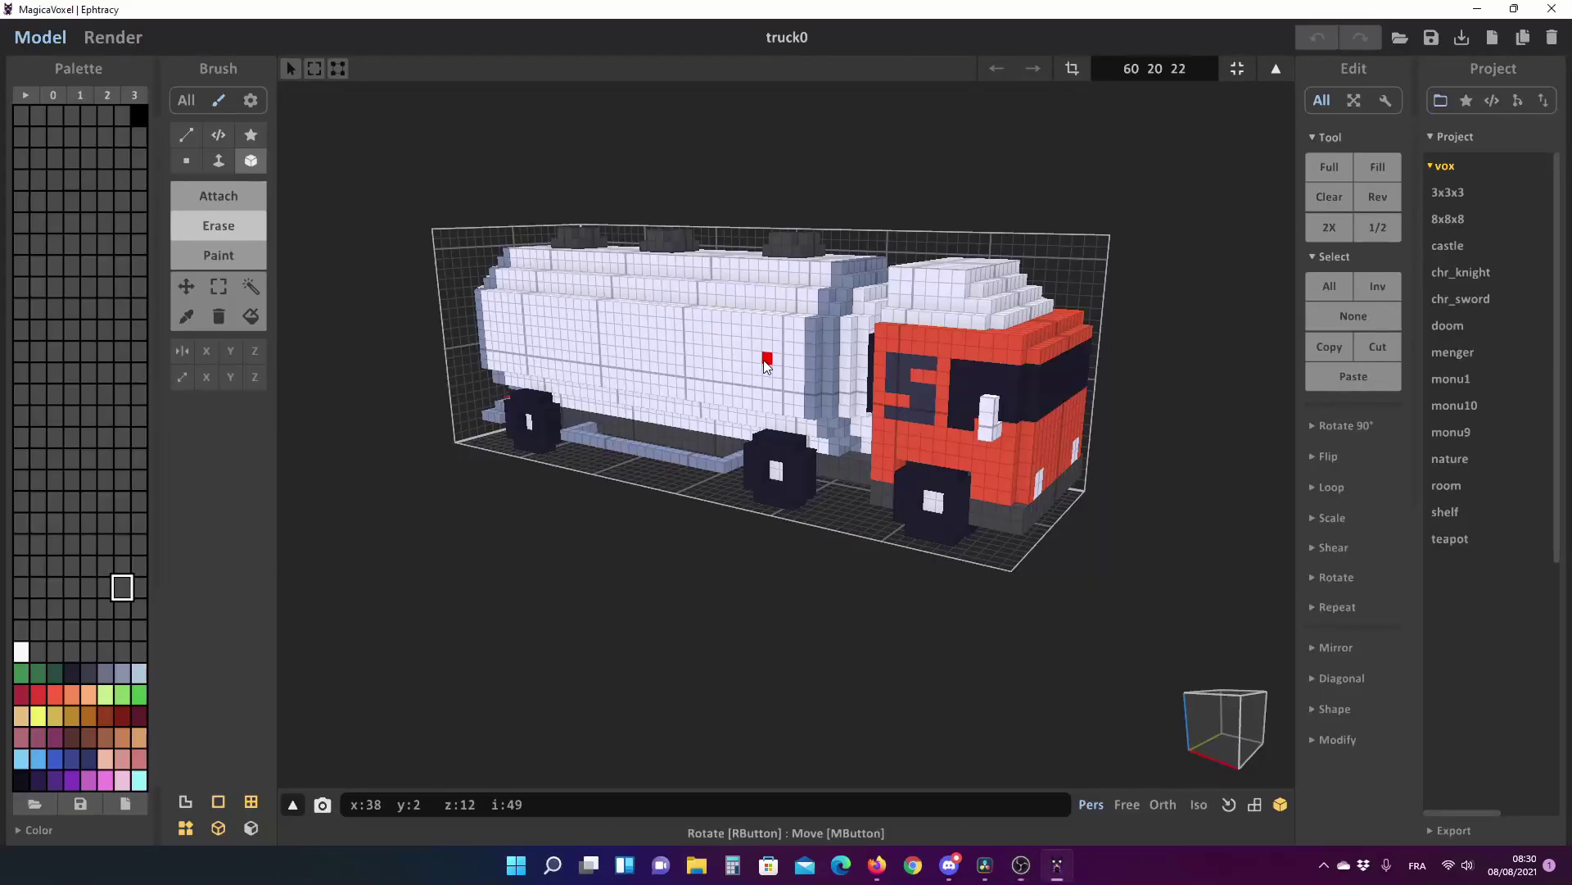
# - Orbit the truck0 tanker, then open car0.vox in its place
pyautogui.moveTo(921, 343)
pyautogui.mouseDown(button='right')
pyautogui.moveTo(729, 372)
pyautogui.moveTo(966, 388)
pyautogui.mouseUp(button='right')
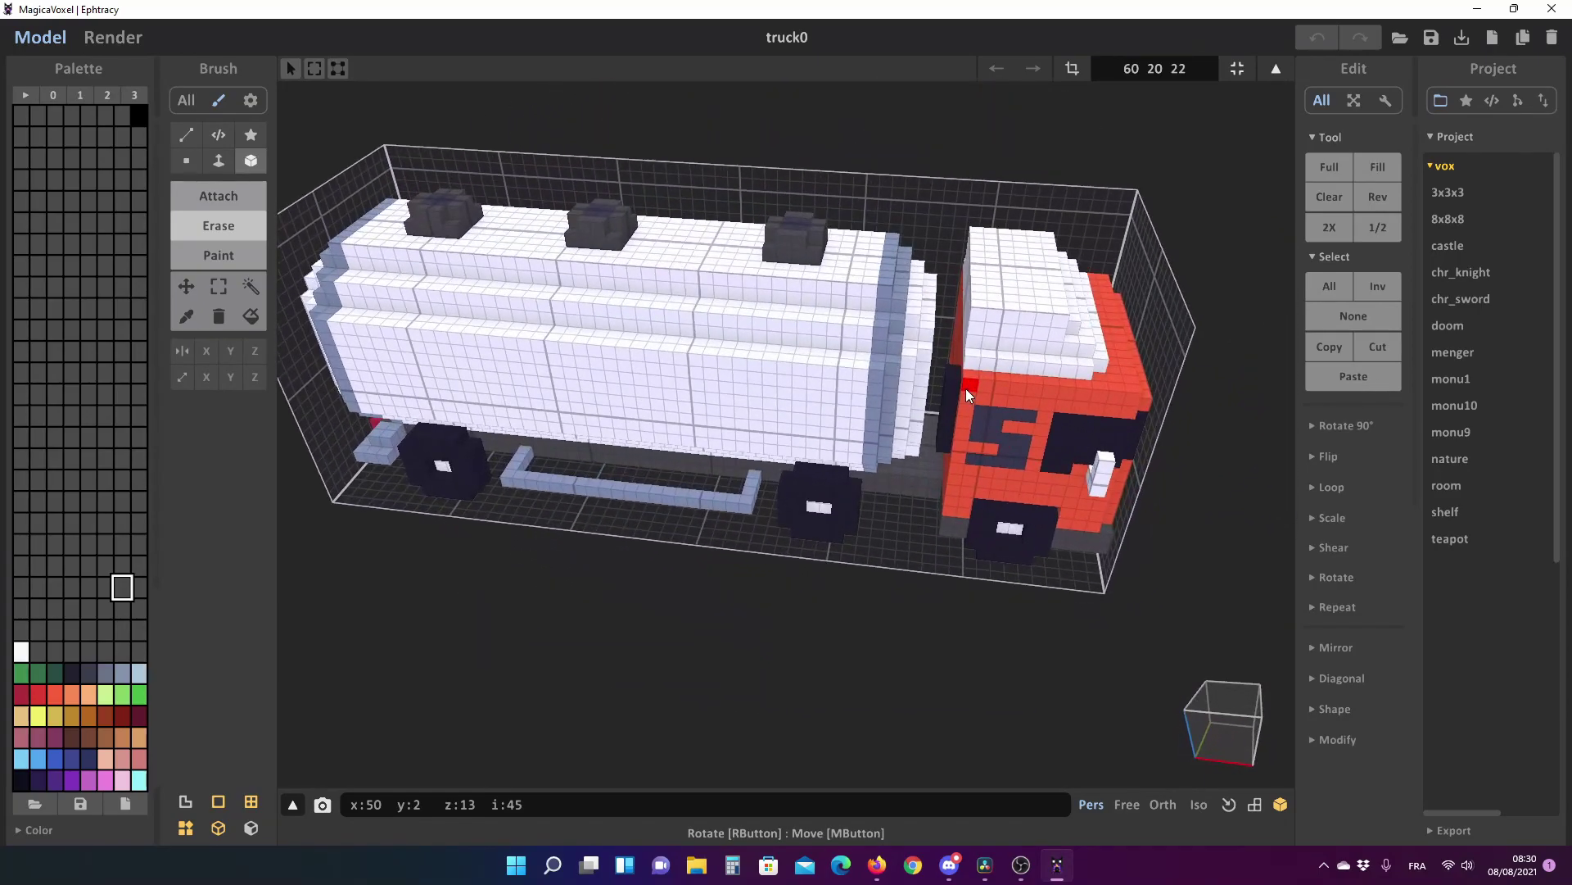
pyautogui.moveTo(850, 382); pyautogui.dragTo(846, 388, button='right')
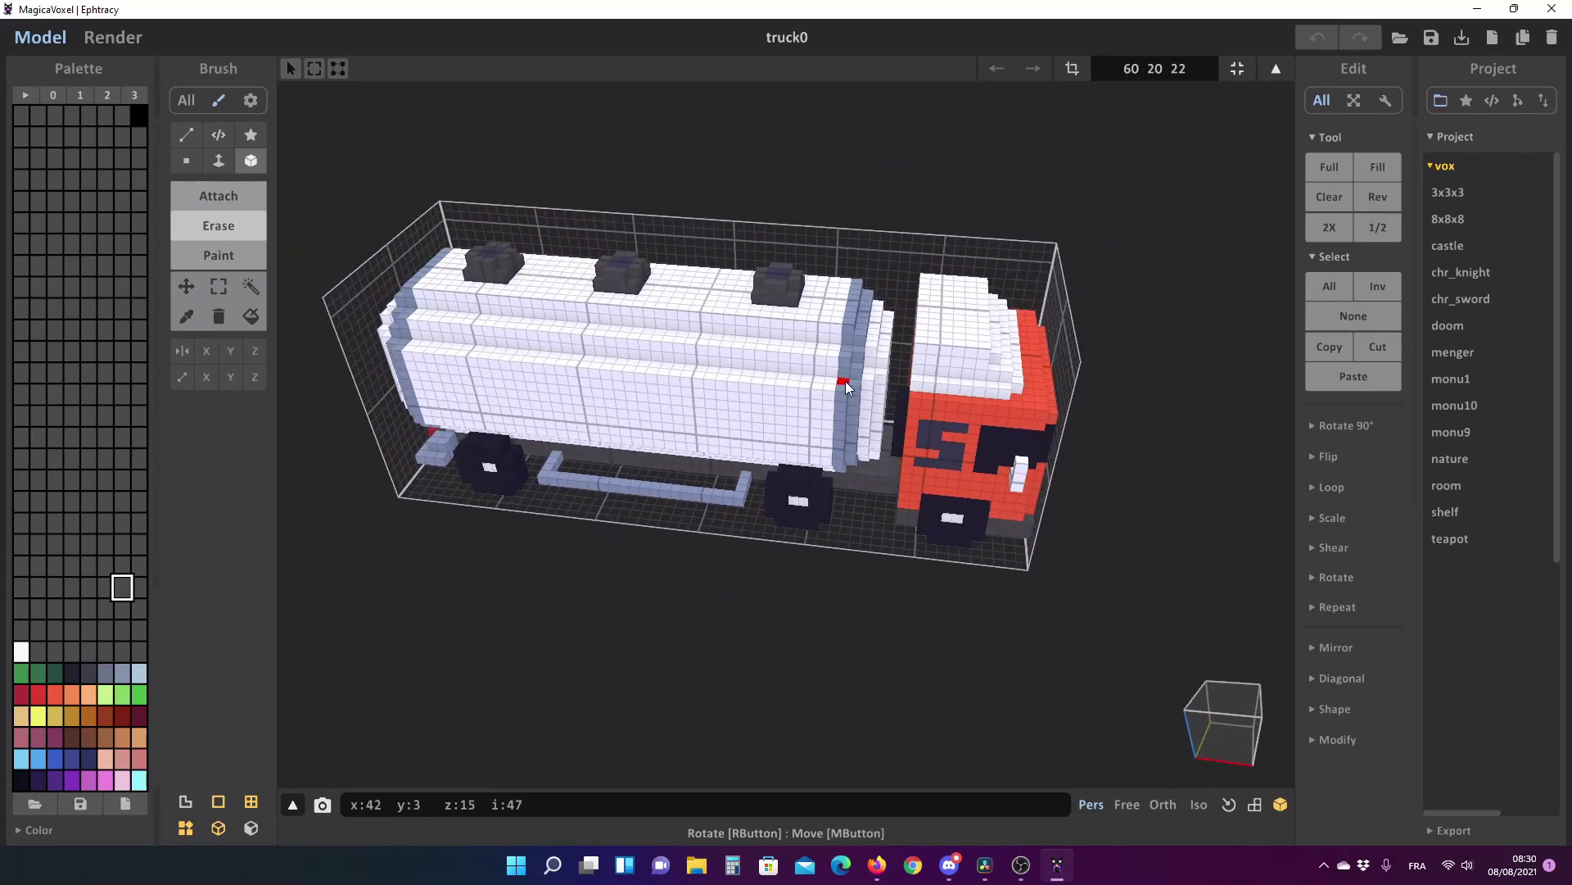
pyautogui.click(1400, 39)
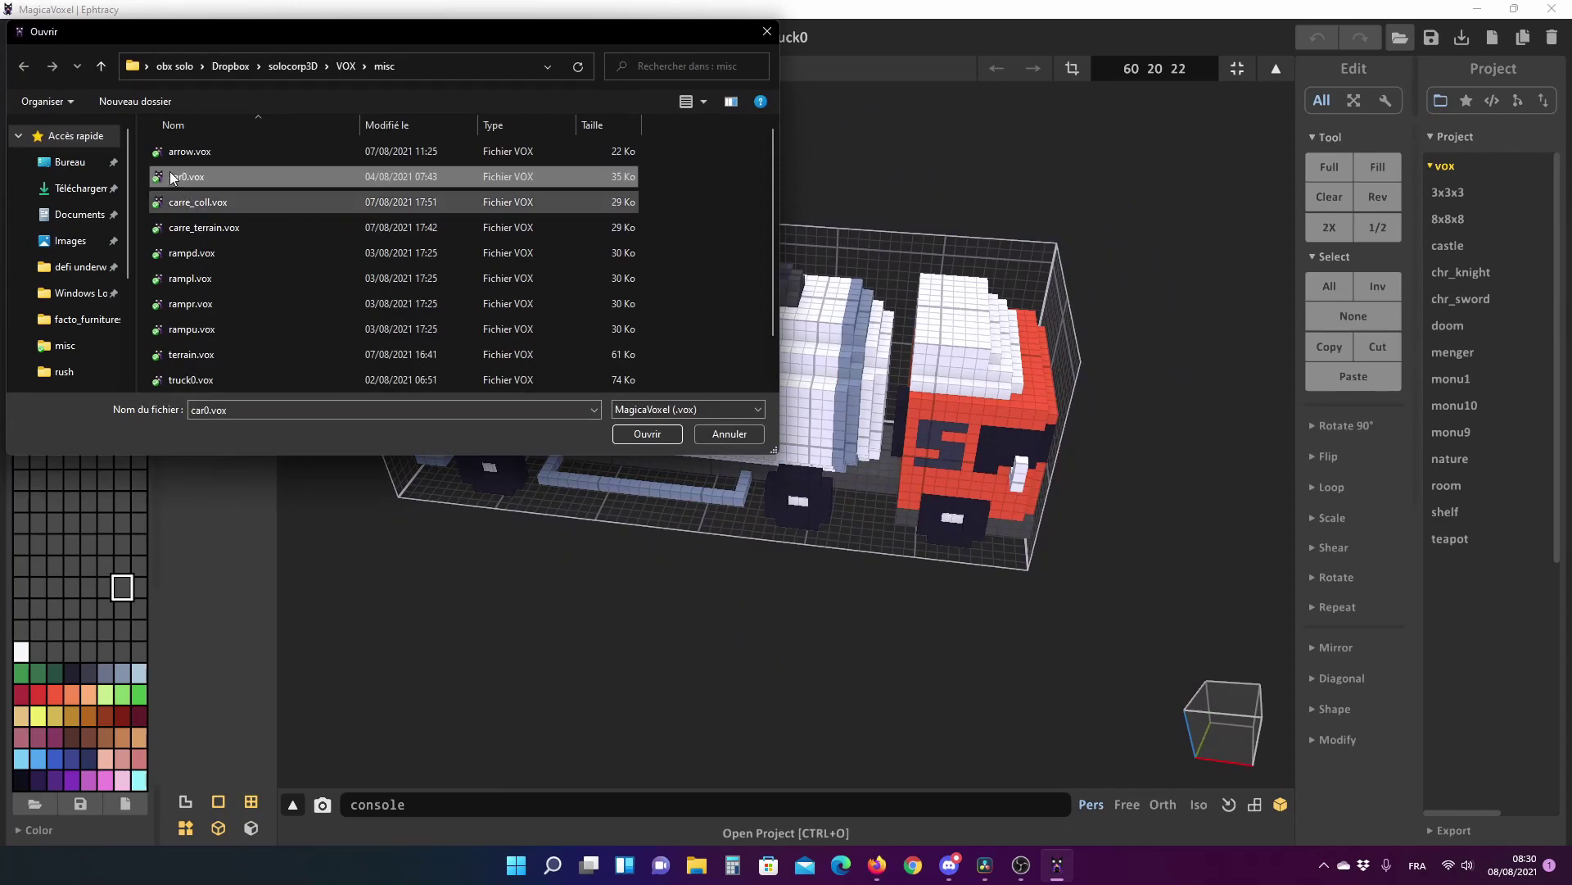
pyautogui.click(648, 435)
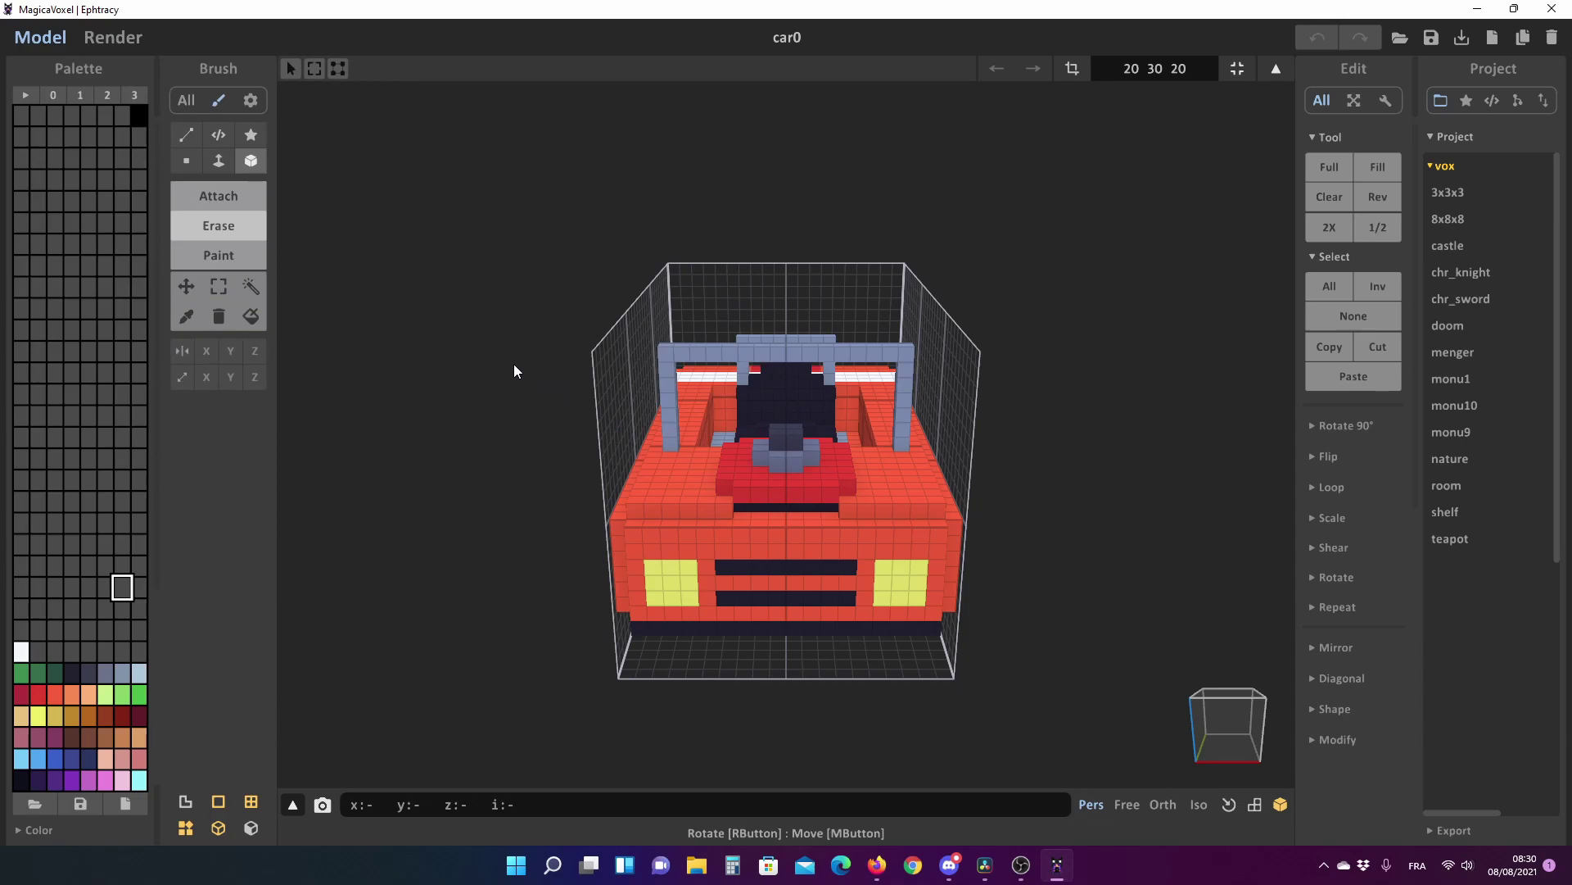
# - Orbit the red car0 to its rear-right side and reopen the file-open window
pyautogui.moveTo(512, 368)
pyautogui.mouseDown(button='right')
pyautogui.moveTo(800, 279)
pyautogui.moveTo(996, 261)
pyautogui.moveTo(1118, 322)
pyautogui.moveTo(859, 393)
pyautogui.moveTo(730, 321)
pyautogui.moveTo(530, 316)
pyautogui.moveTo(655, 324)
pyautogui.mouseUp(button='right')
pyautogui.moveTo(773, 331); pyautogui.dragTo(963, 295, button='right')
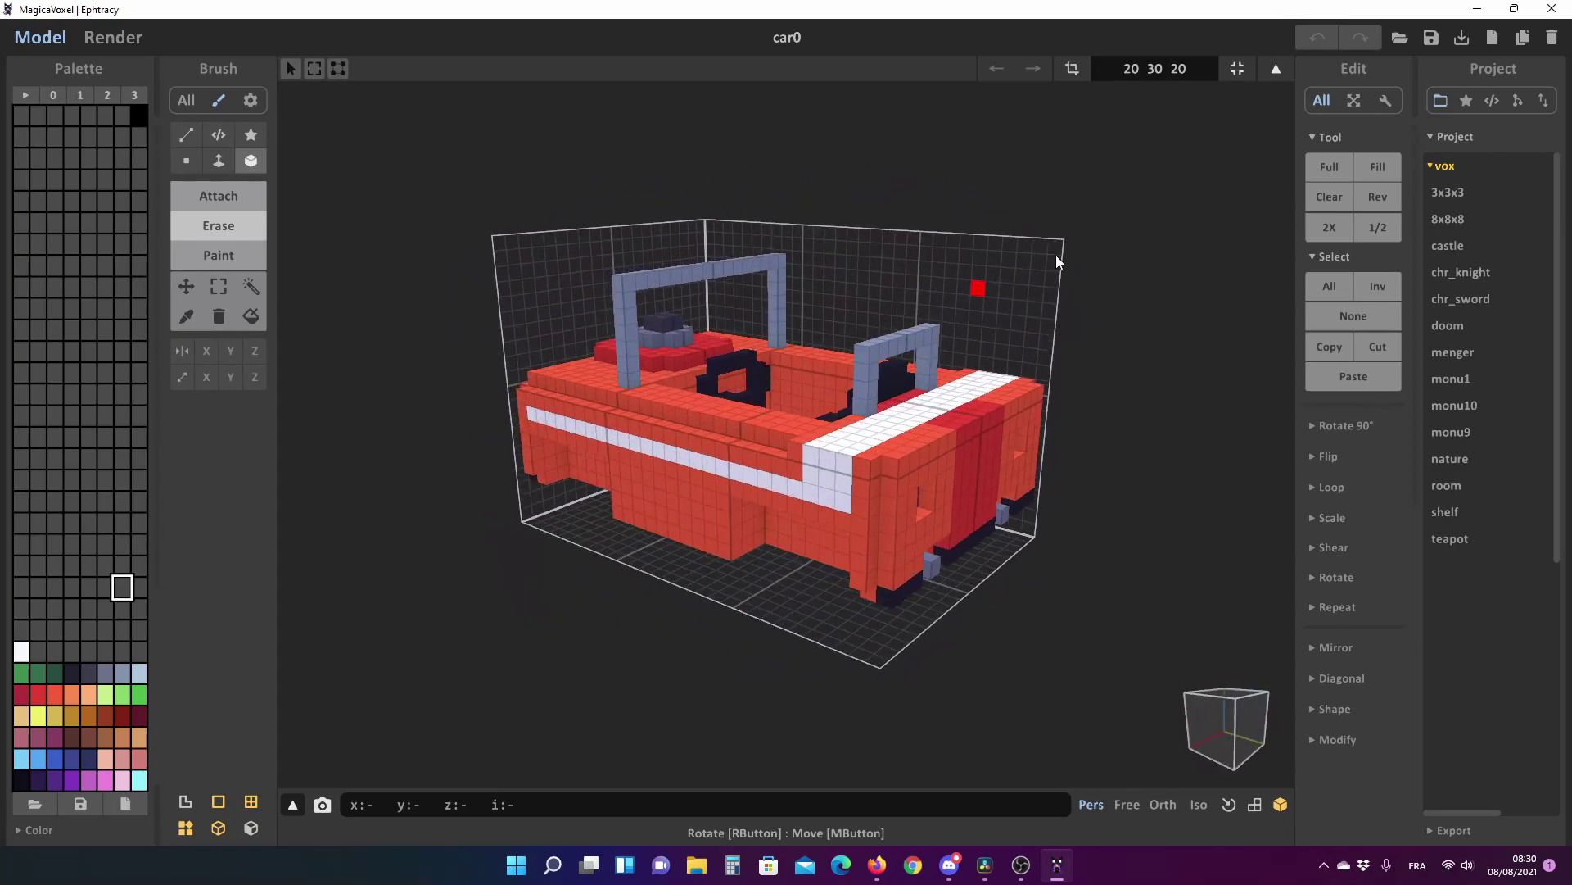
pyautogui.click(1401, 37)
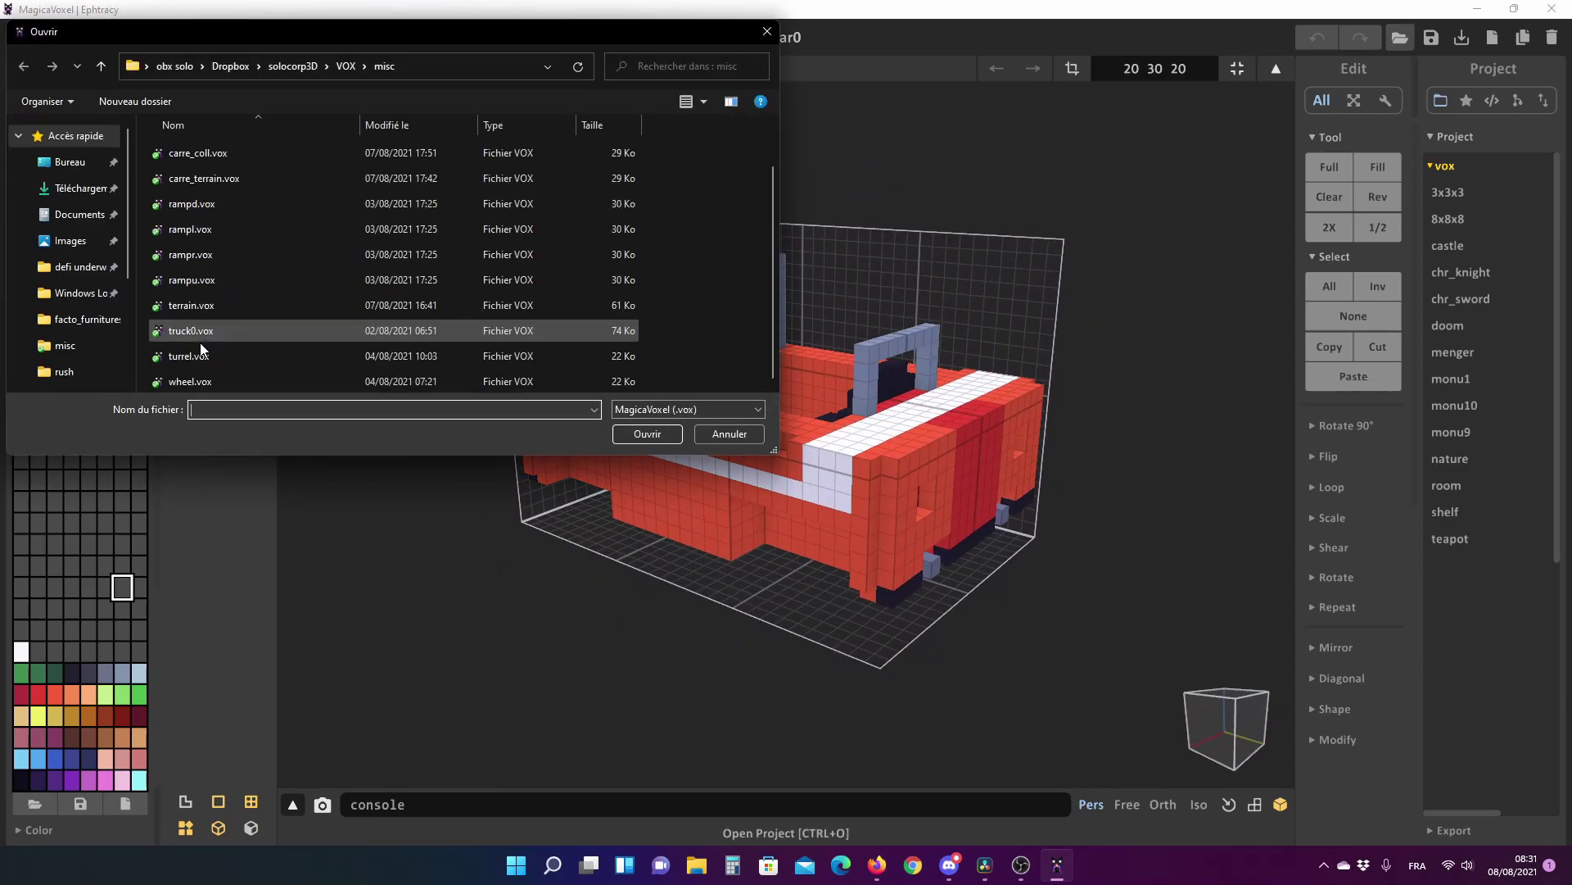
# - Open wheel.vox, then turrel.vox, and orbit to look along the turret's length
pyautogui.click(191, 382)
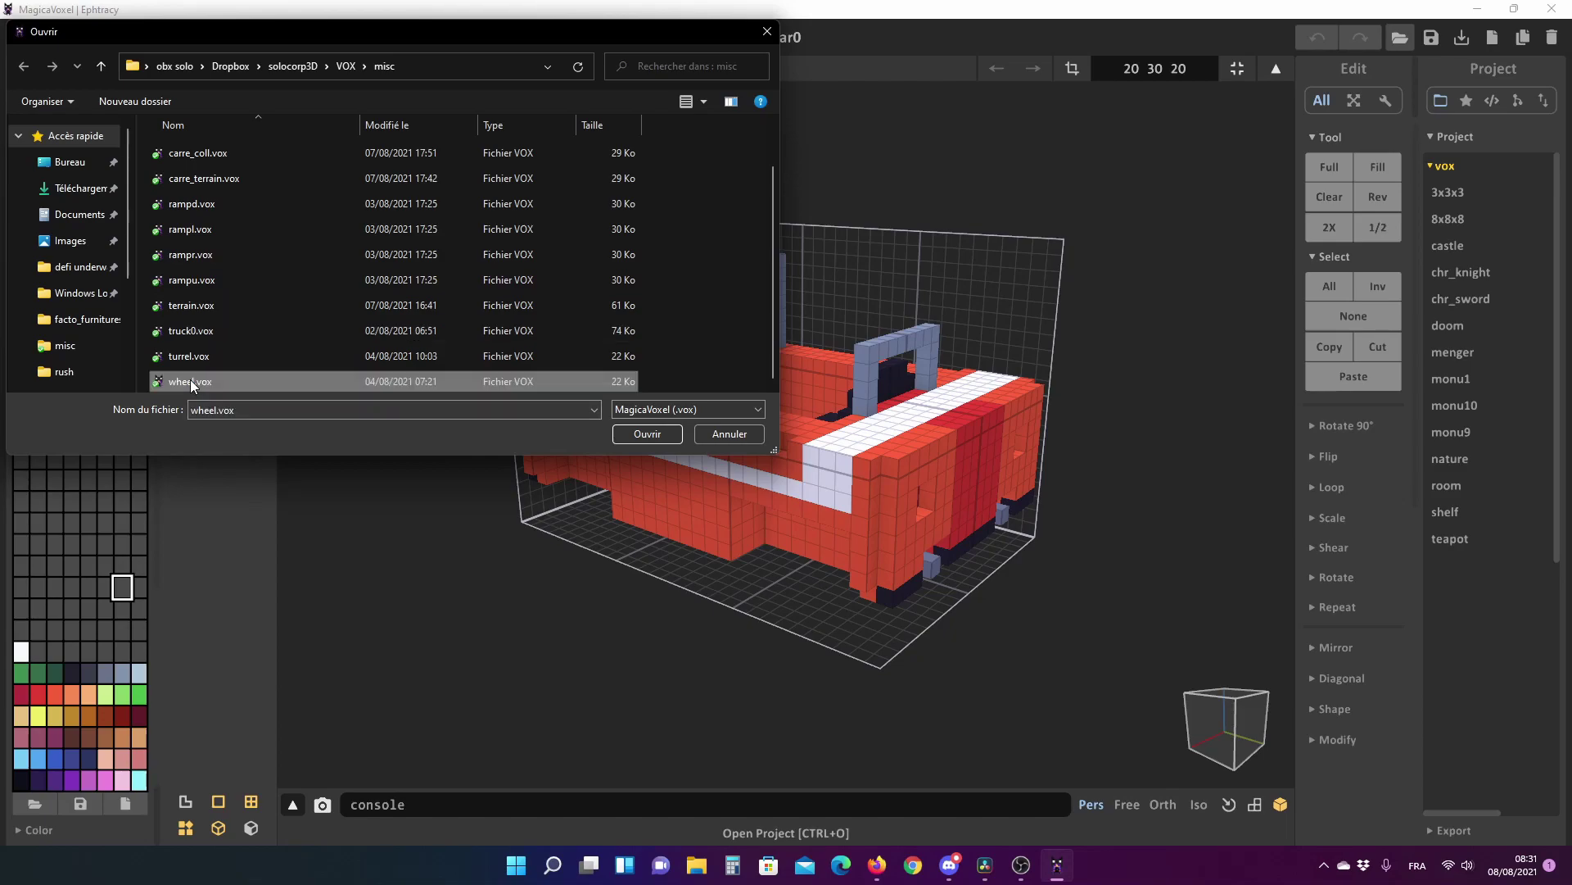
pyautogui.click(639, 432)
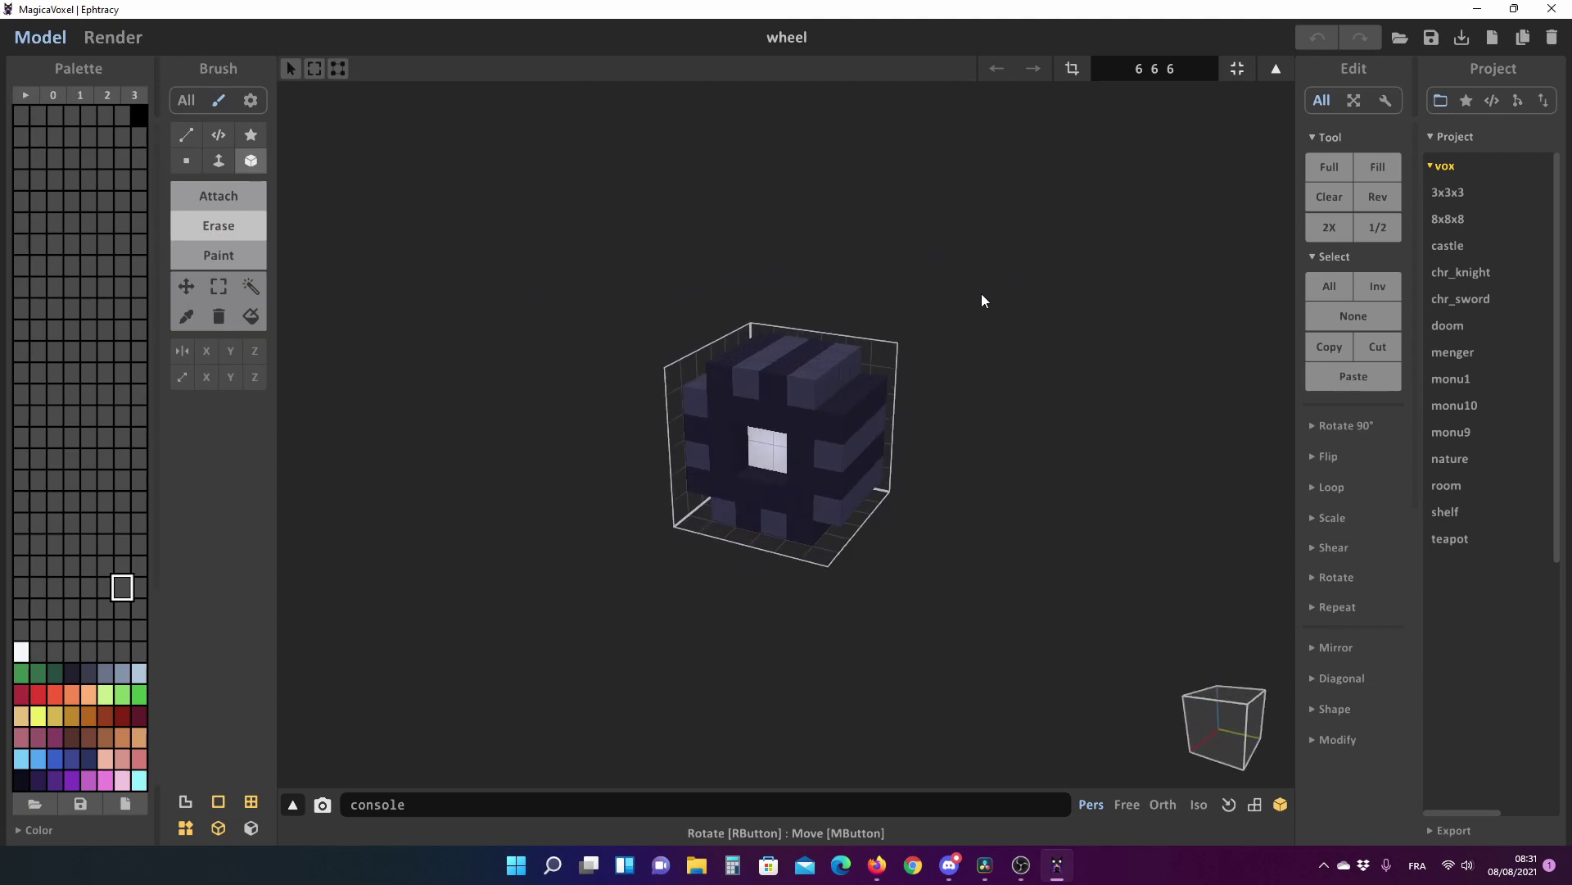
pyautogui.click(1401, 40)
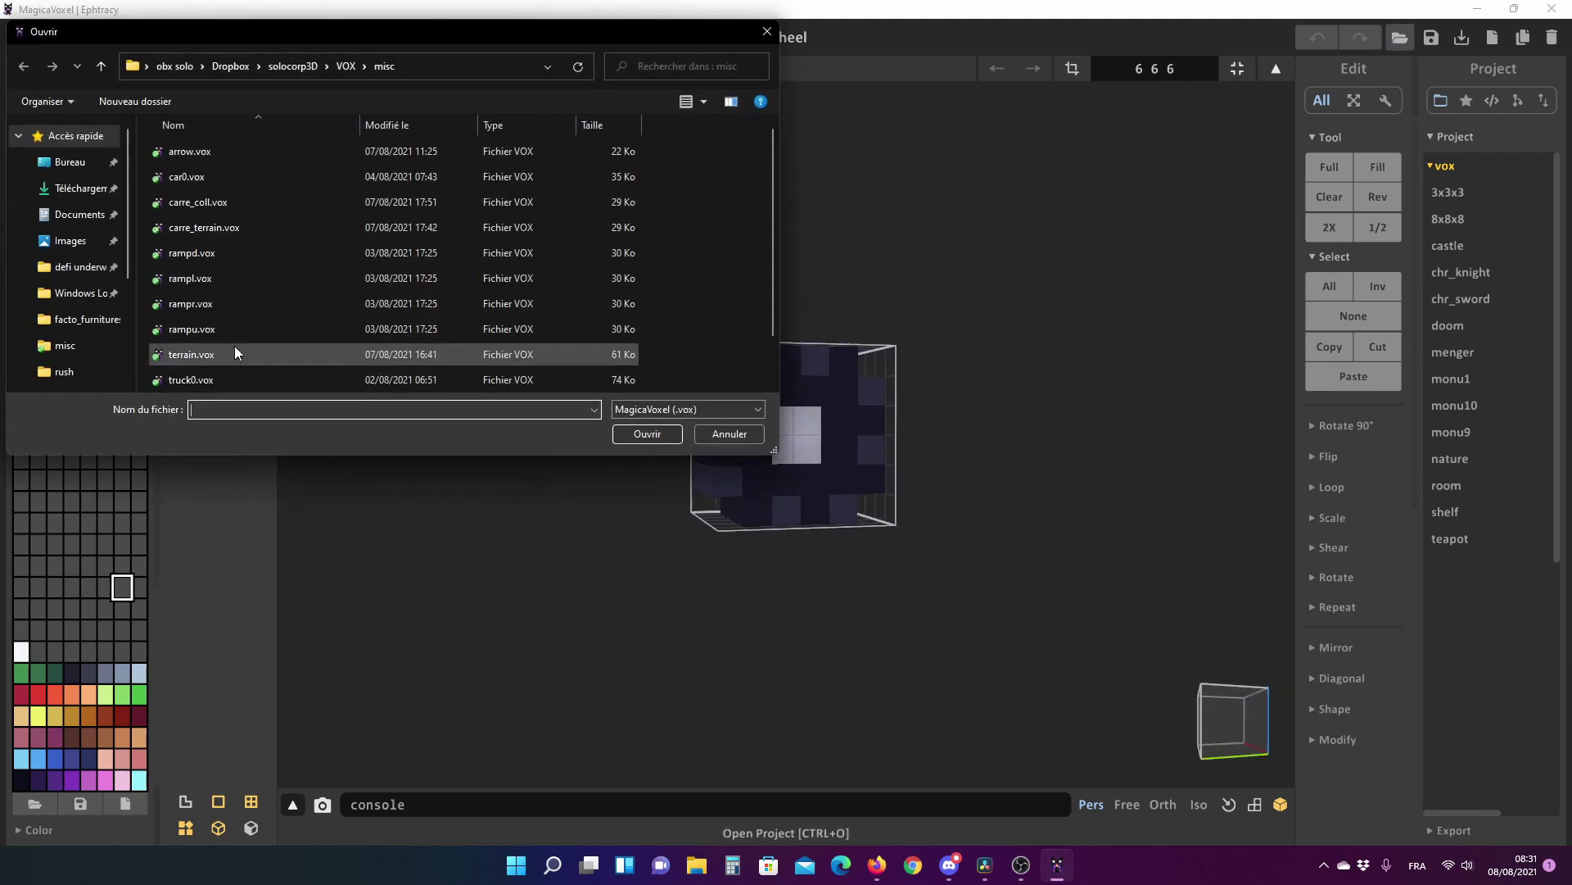
pyautogui.scroll(-1, 235, 346)
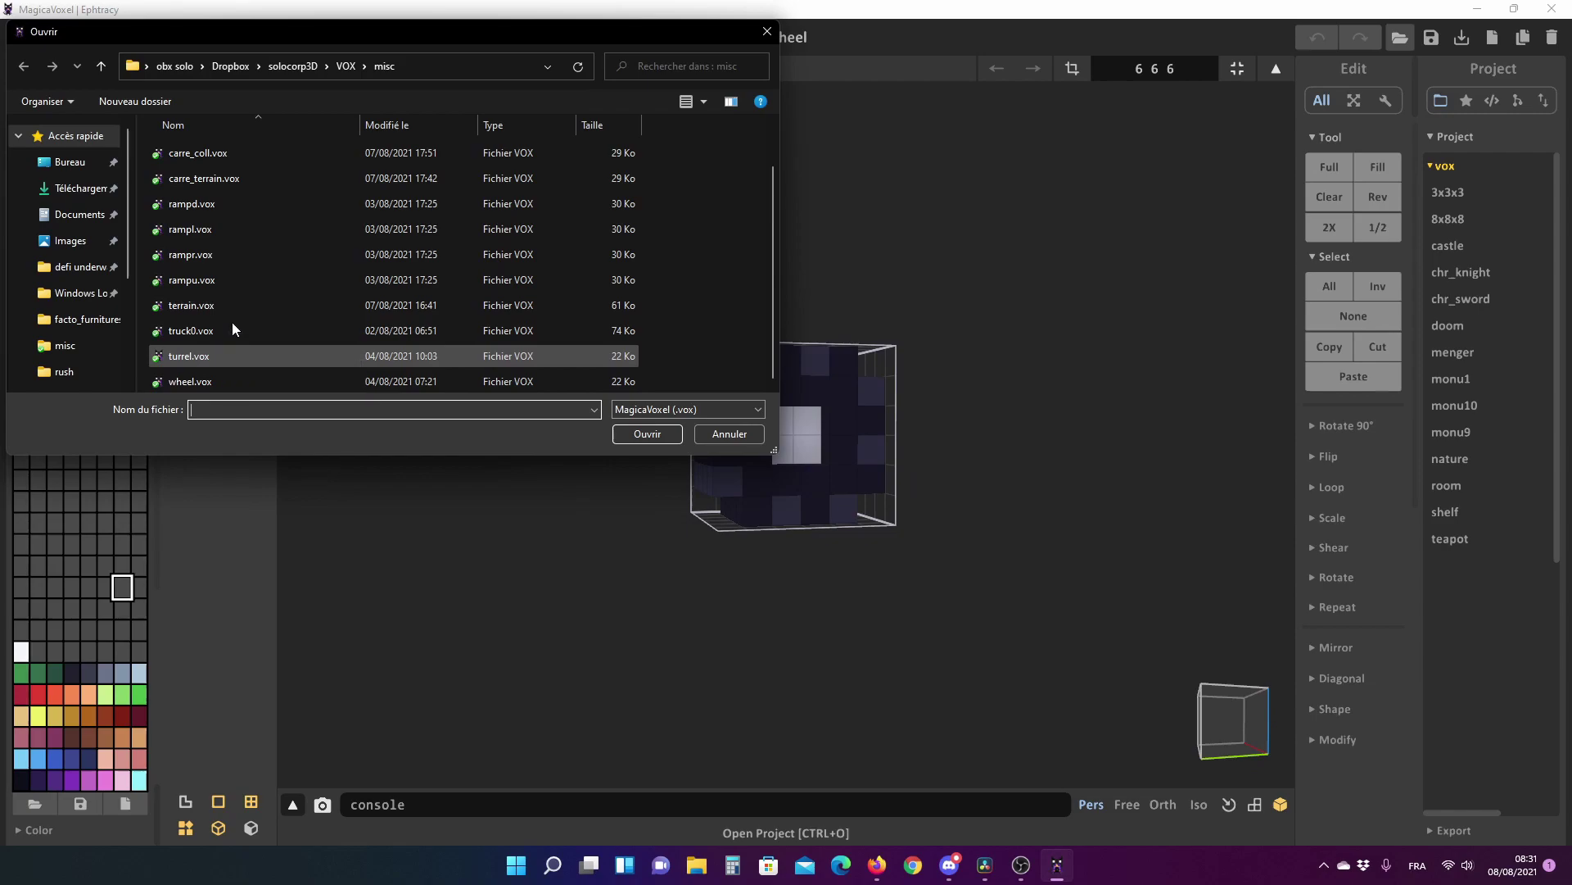
pyautogui.click(196, 359)
pyautogui.click(642, 443)
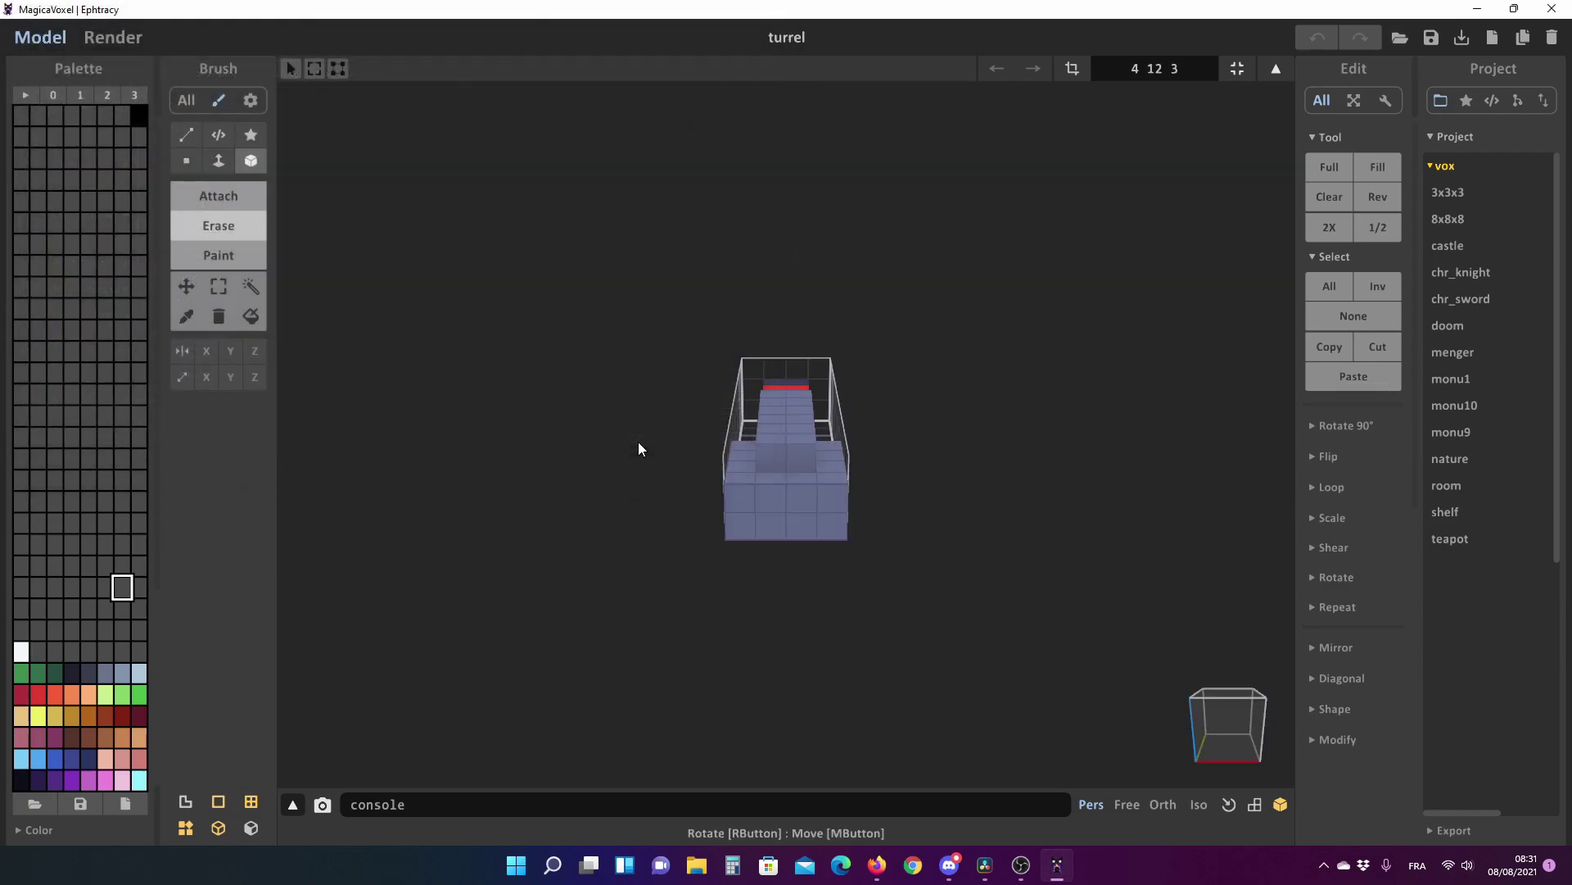
pyautogui.moveTo(513, 327); pyautogui.dragTo(897, 308, button='right')
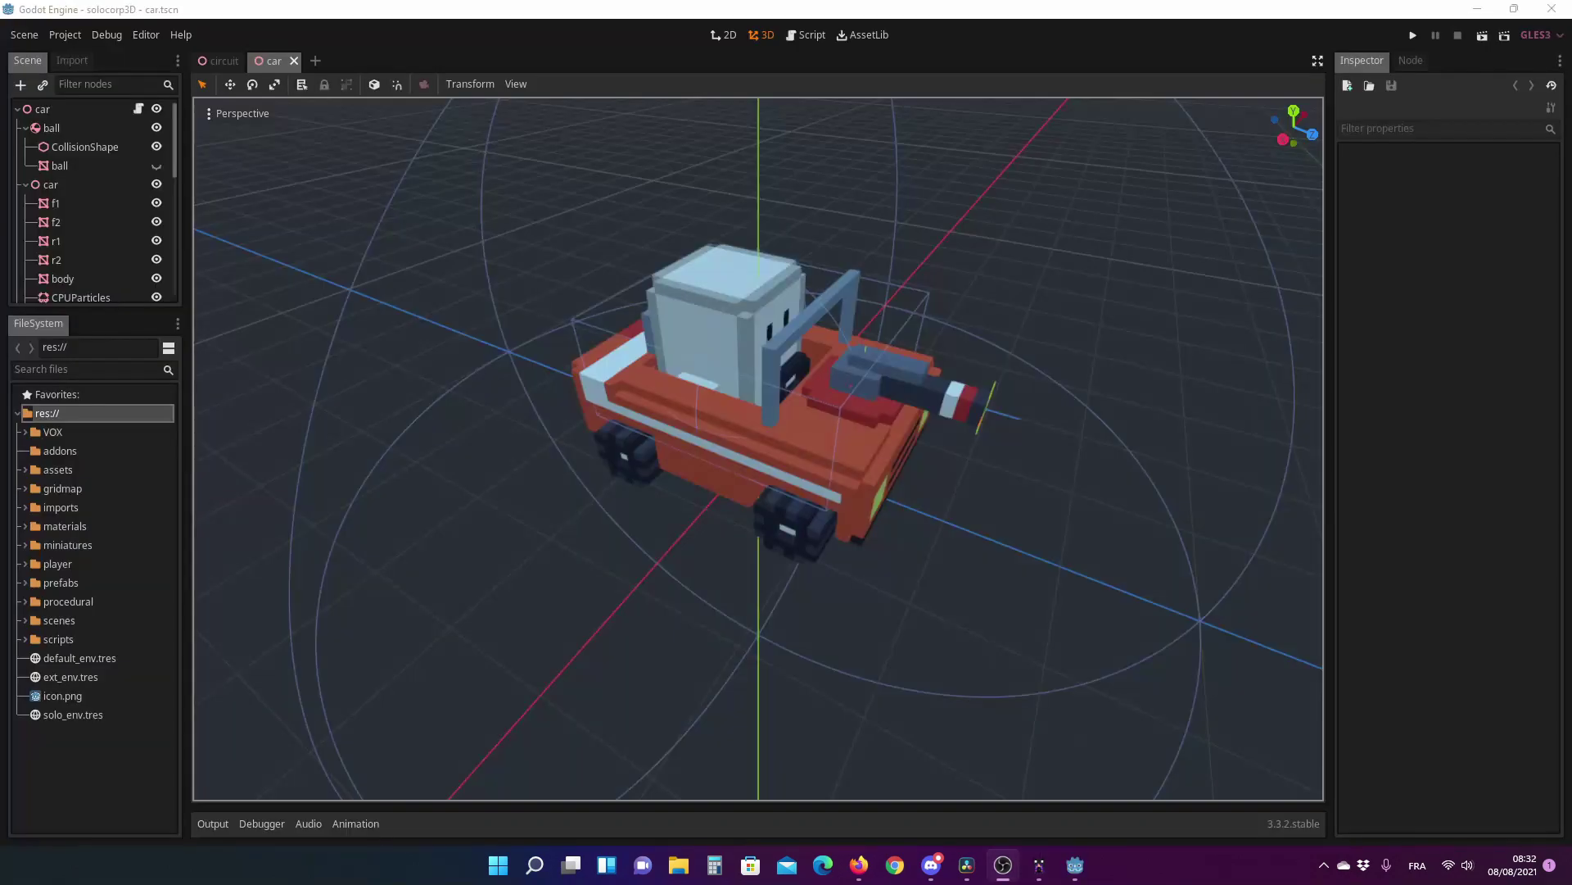
# - Hide r2 and the standing player, show down_player, and orbit to the car's front
pyautogui.scroll(3, 562, 444)
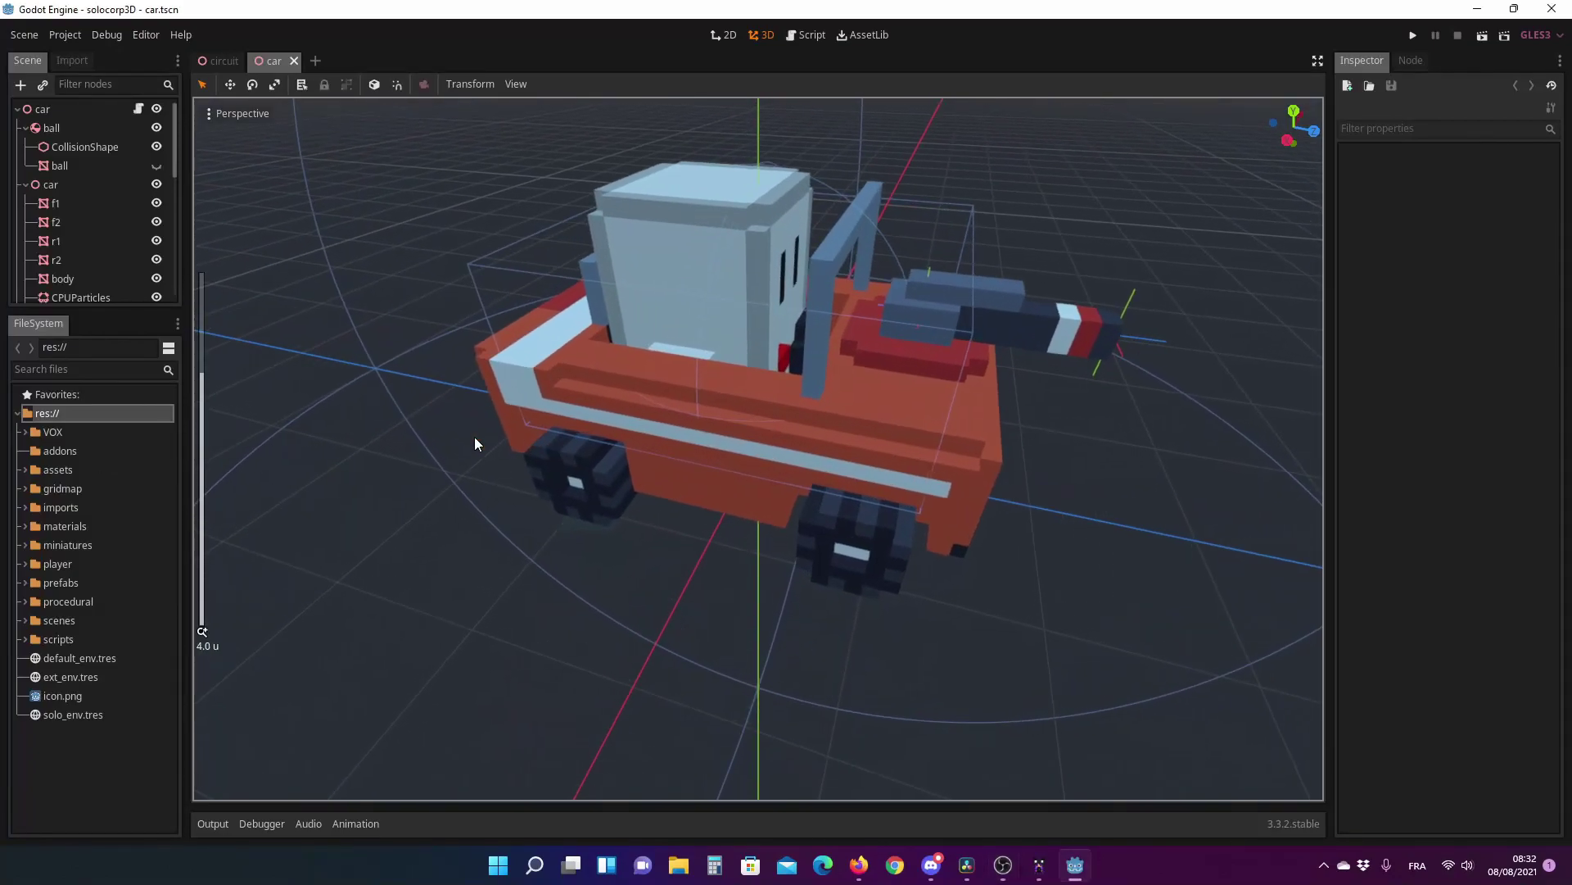
pyautogui.click(161, 260)
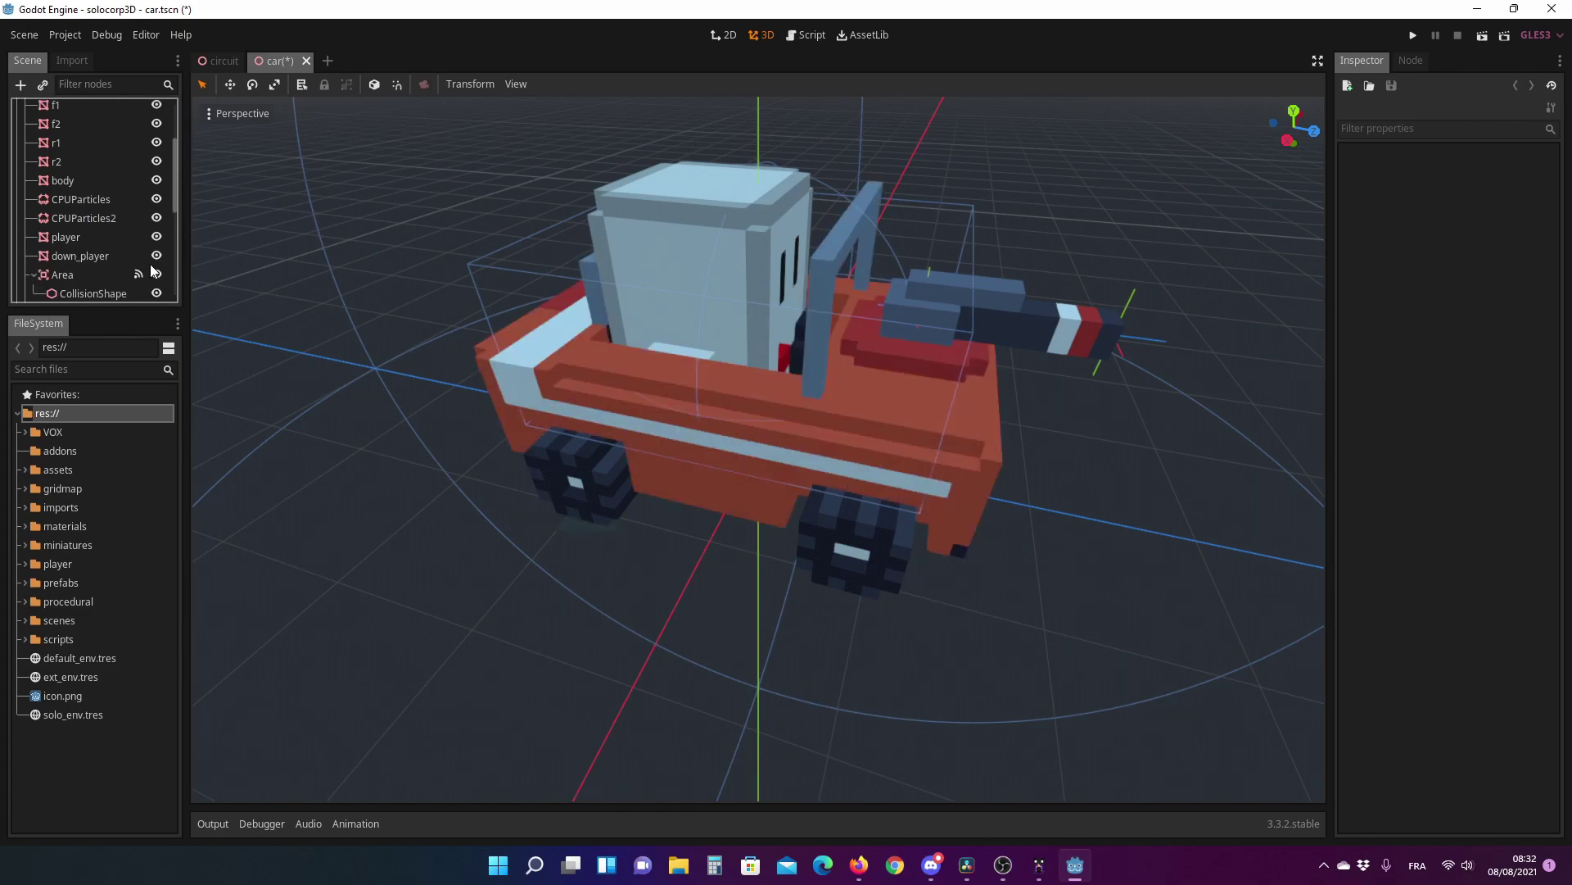
pyautogui.click(157, 237)
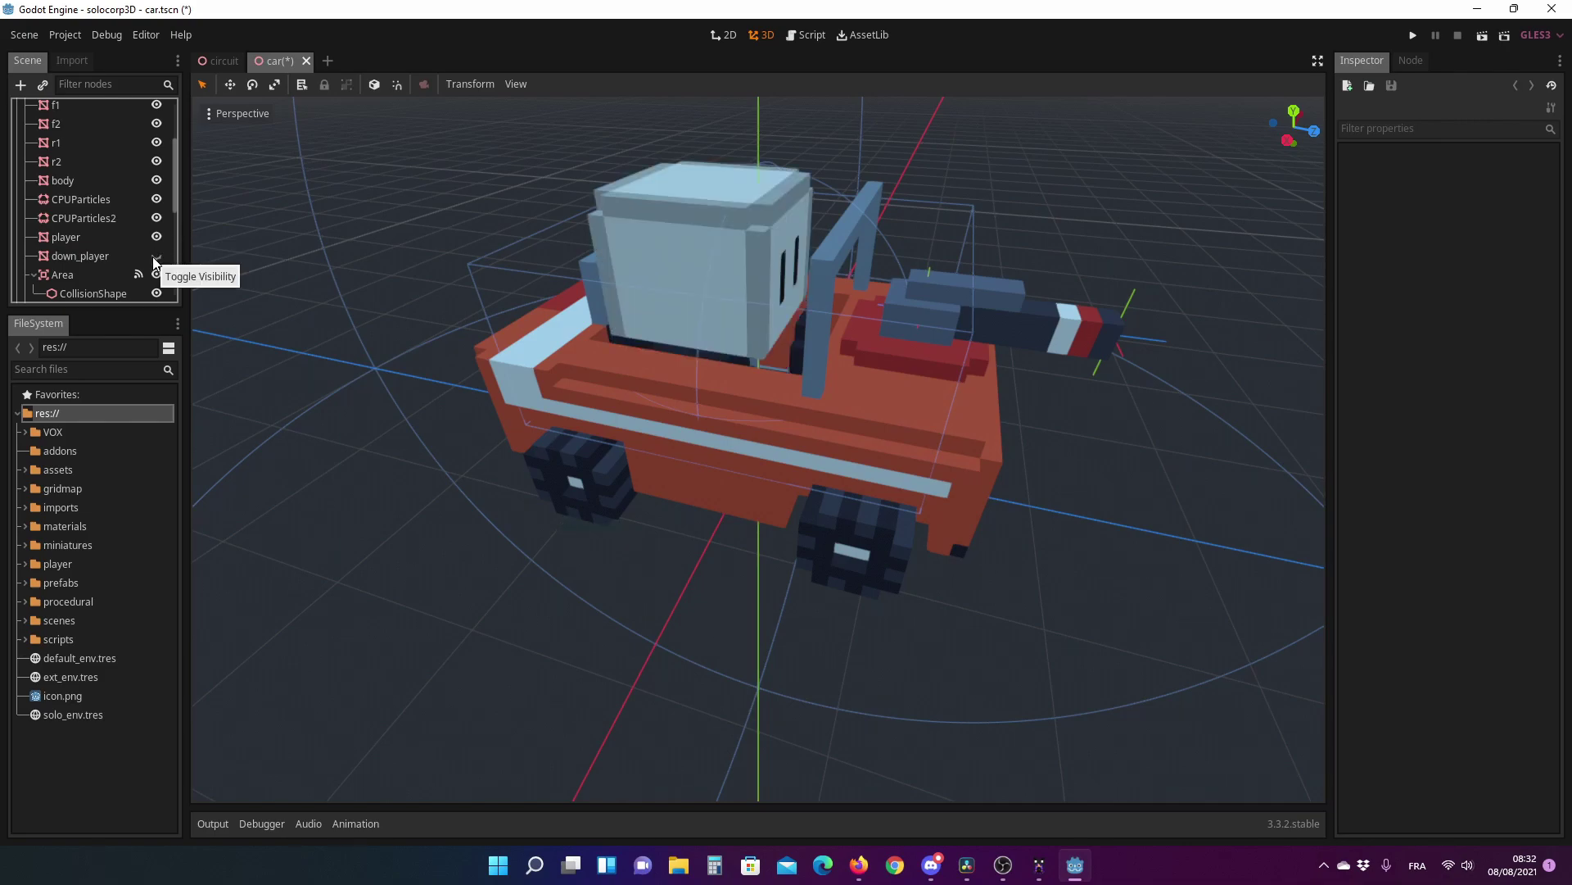
pyautogui.click(153, 259)
pyautogui.scroll(-1, 120, 258)
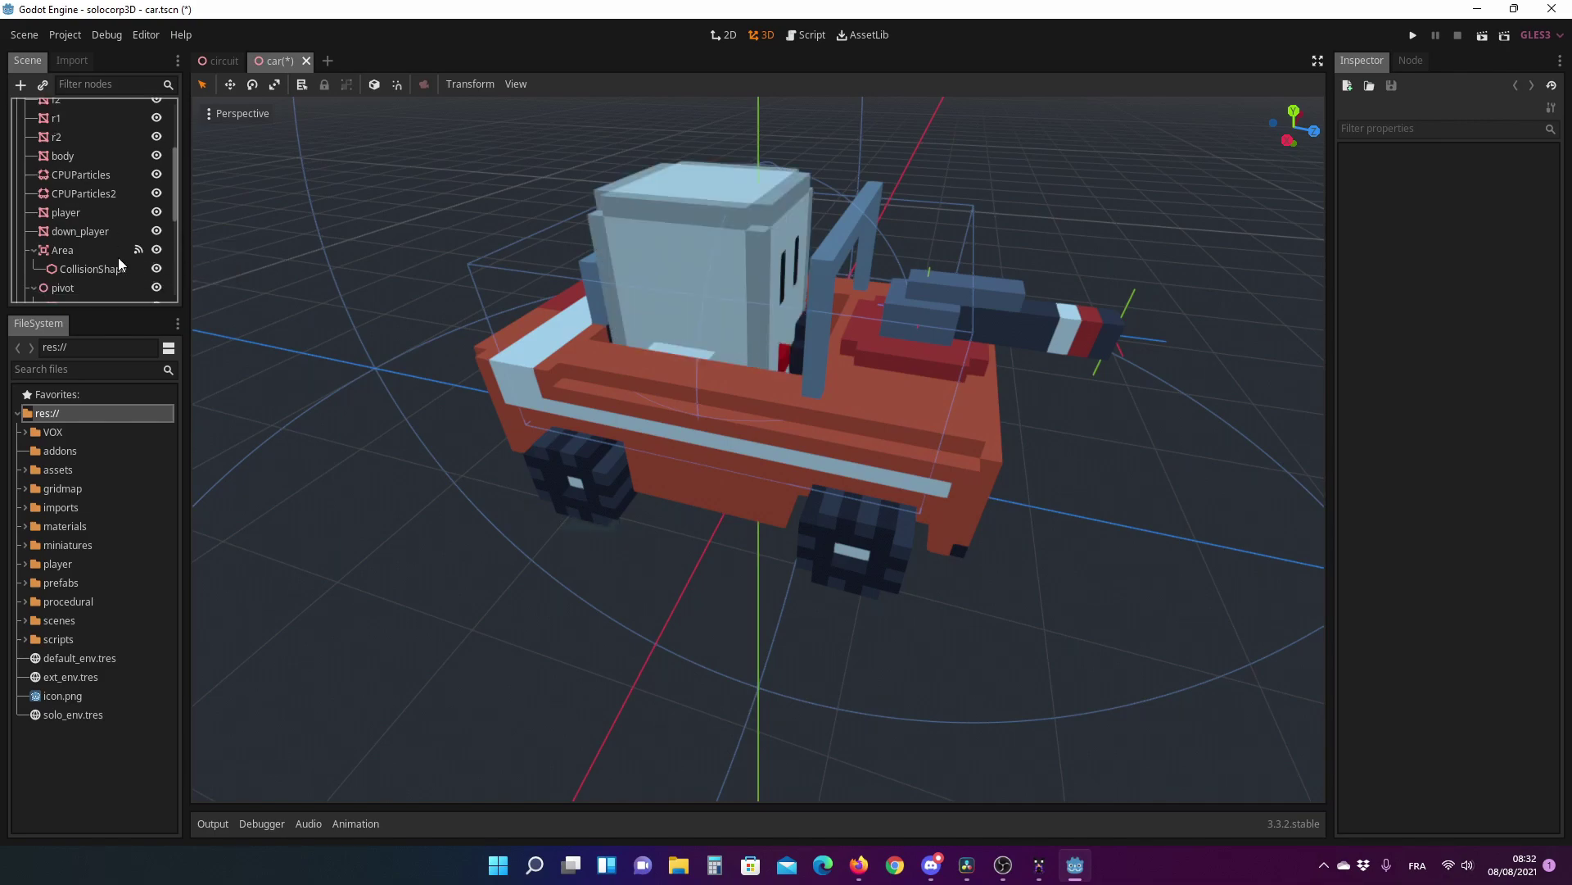
pyautogui.scroll(-1, 118, 257)
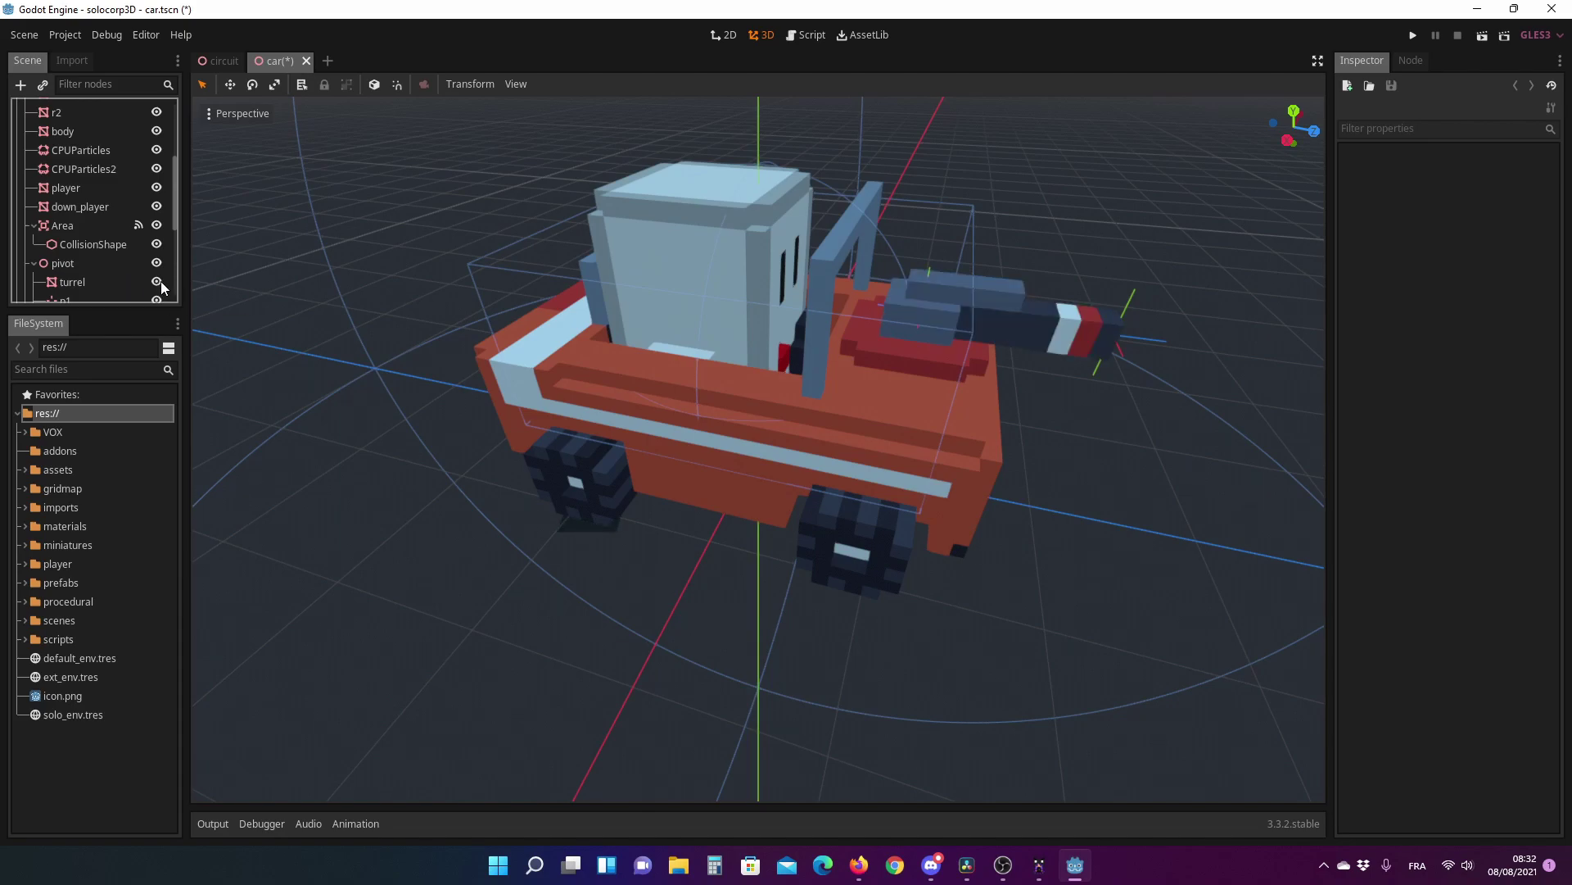
pyautogui.moveTo(549, 311)
pyautogui.mouseDown(button='middle')
pyautogui.moveTo(1287, 314)
pyautogui.moveTo(249, 341)
pyautogui.moveTo(1123, 326)
pyautogui.moveTo(1023, 315)
pyautogui.mouseUp(button='middle')
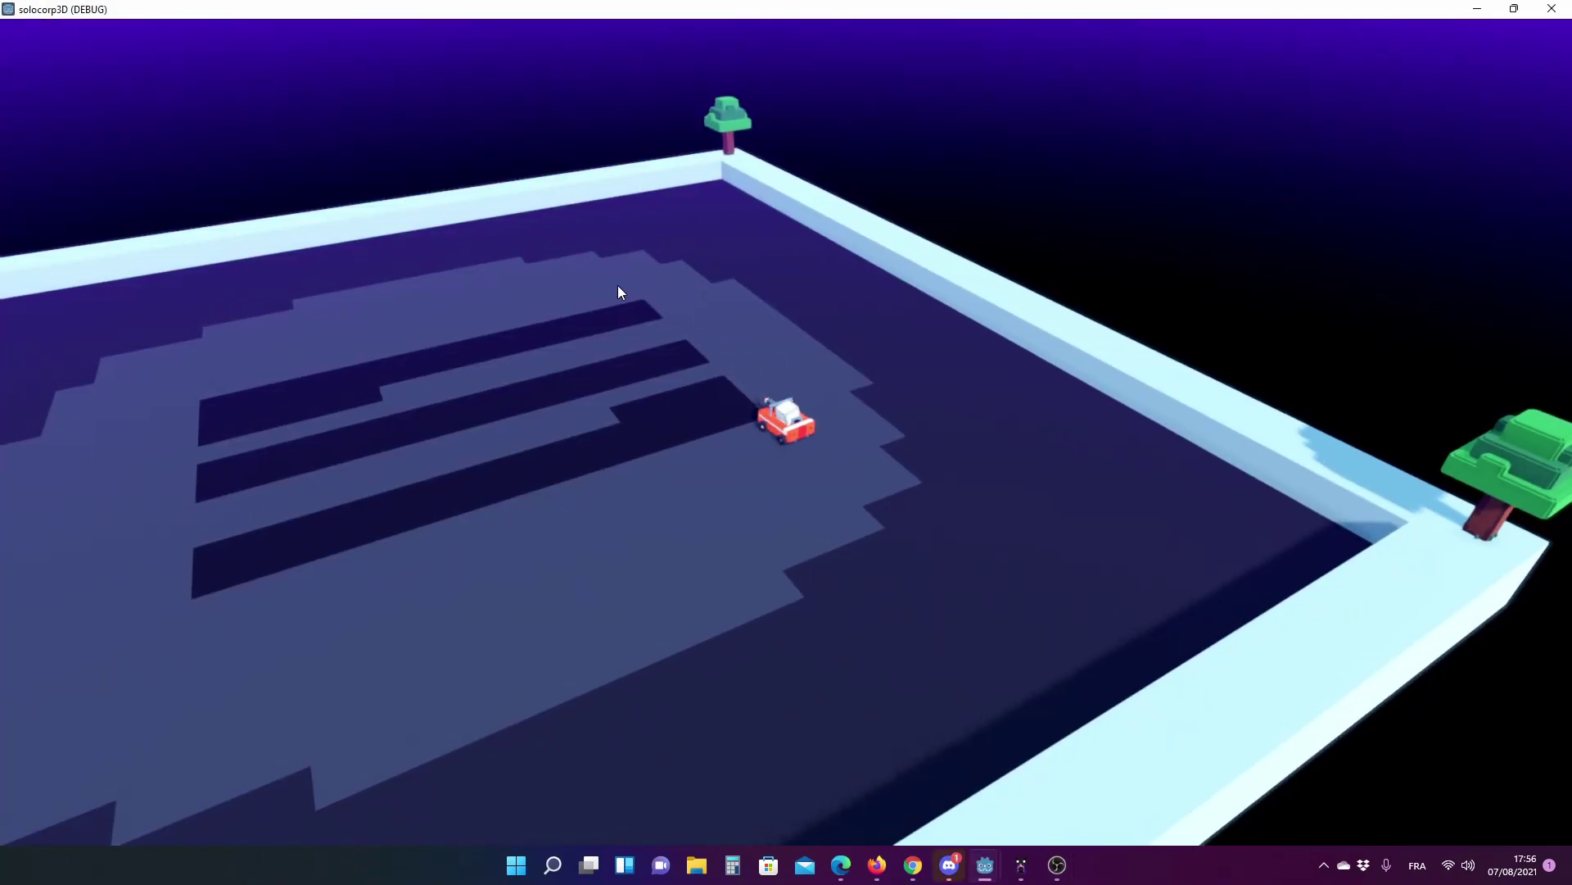
# - Drift the red car in repeated left-turning skid arcs across the purple arena
pyautogui.press('Left')
pyautogui.press('Left')
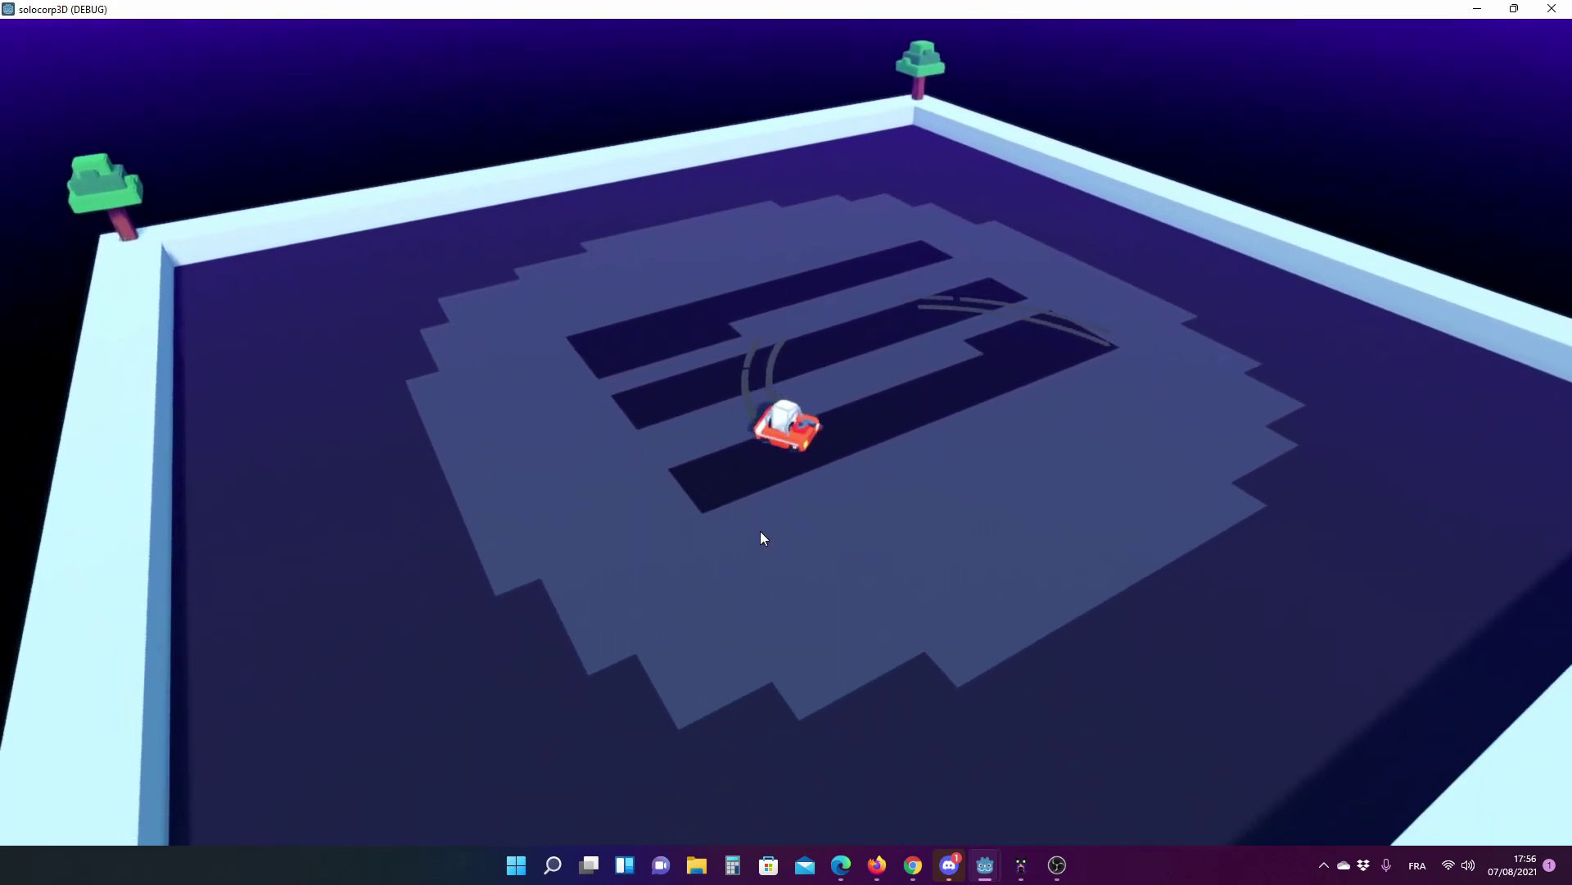
pyautogui.press('Left')
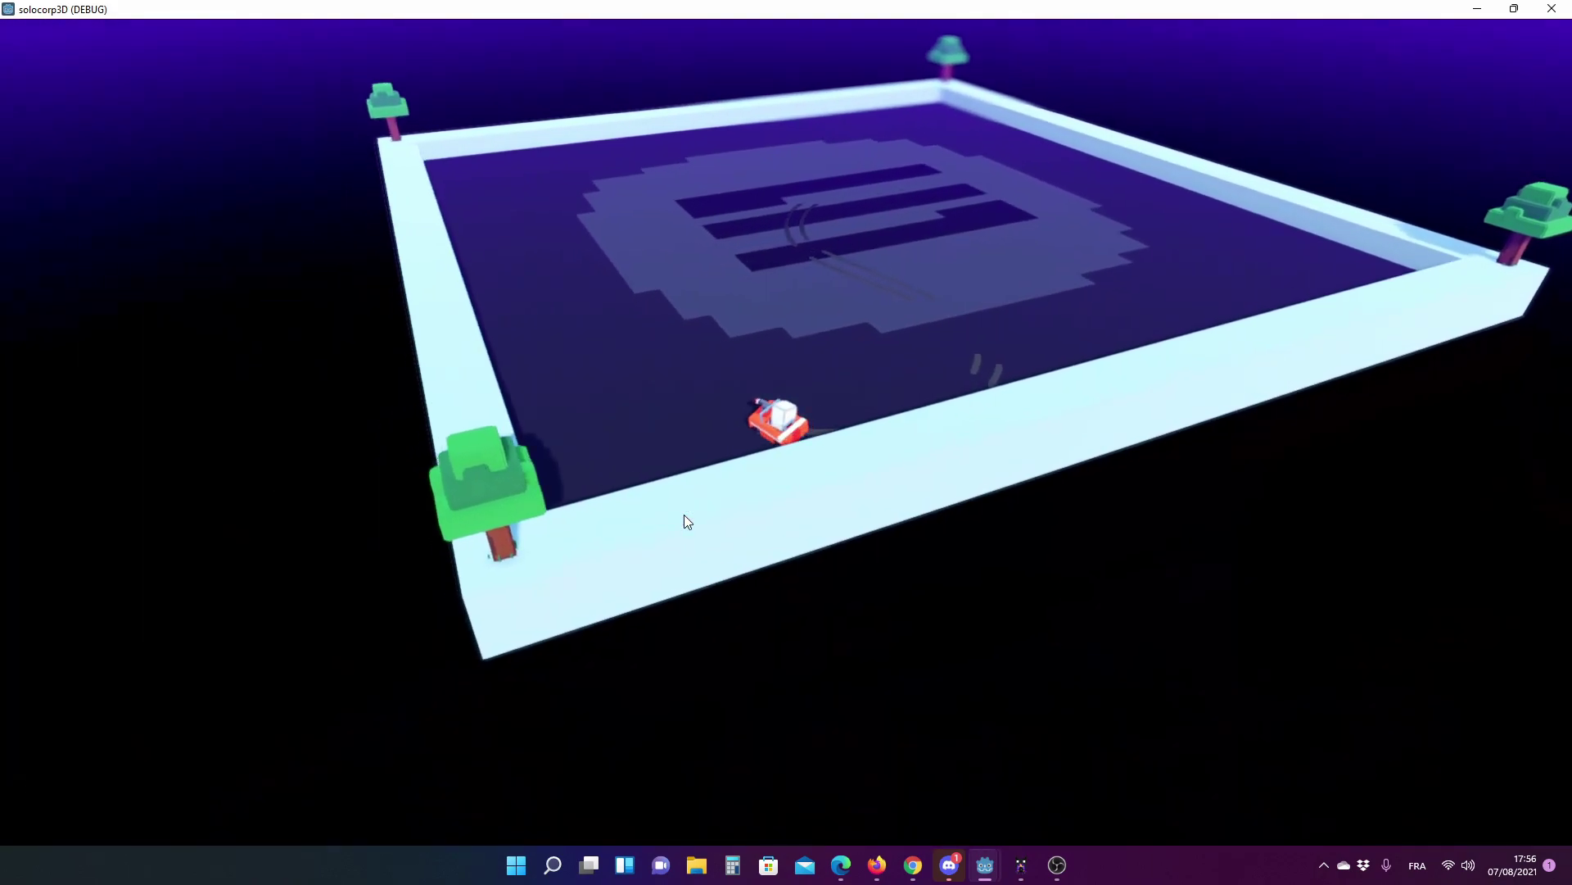
pyautogui.press('Left')
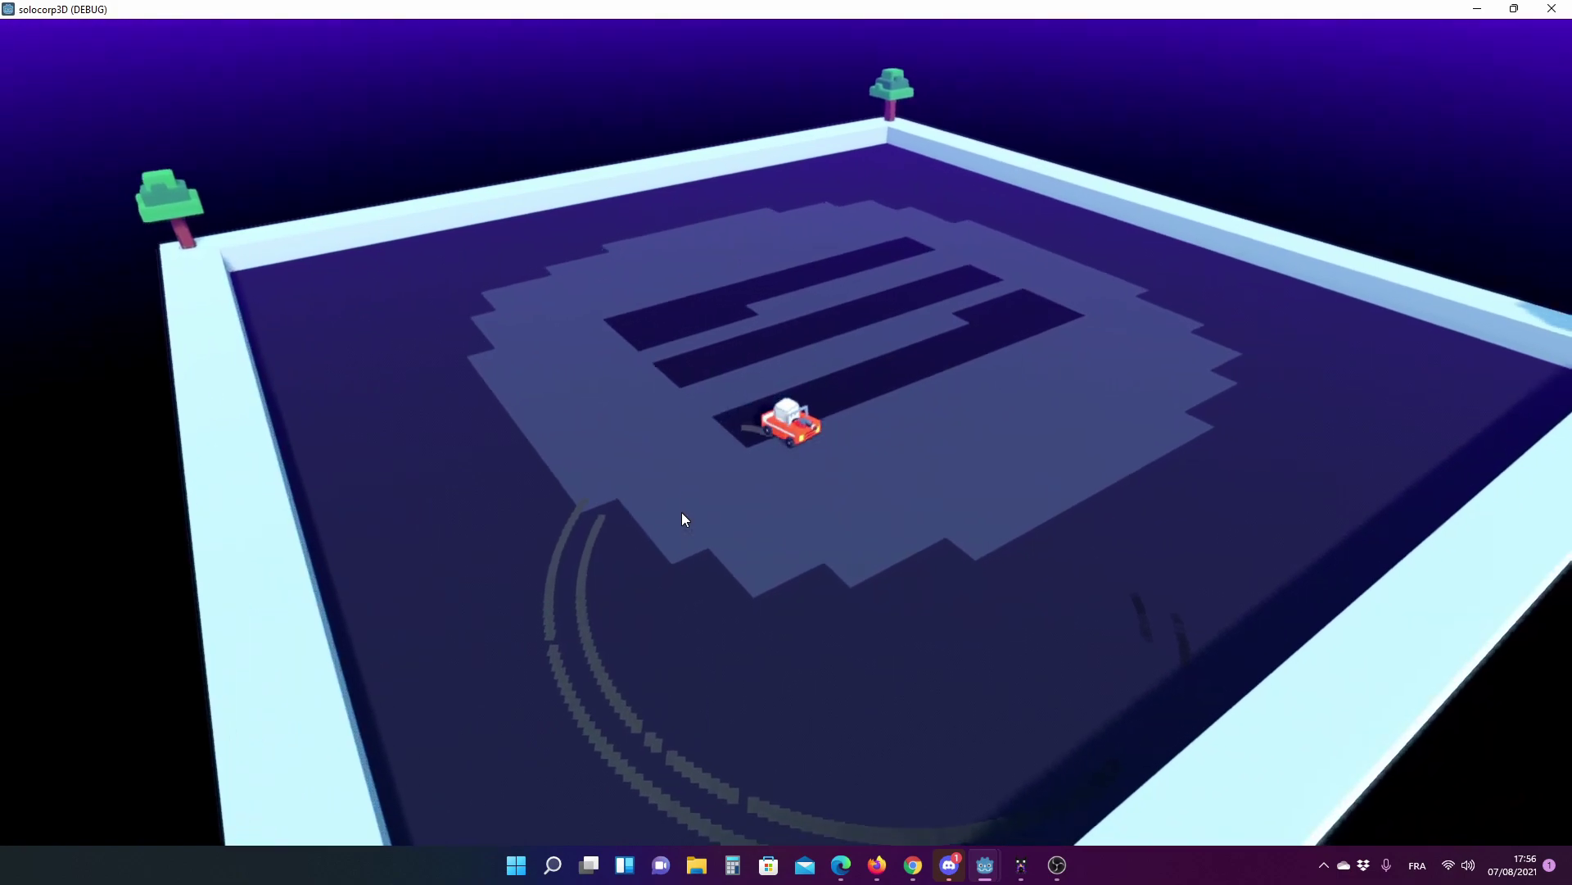
pyautogui.press('Left')
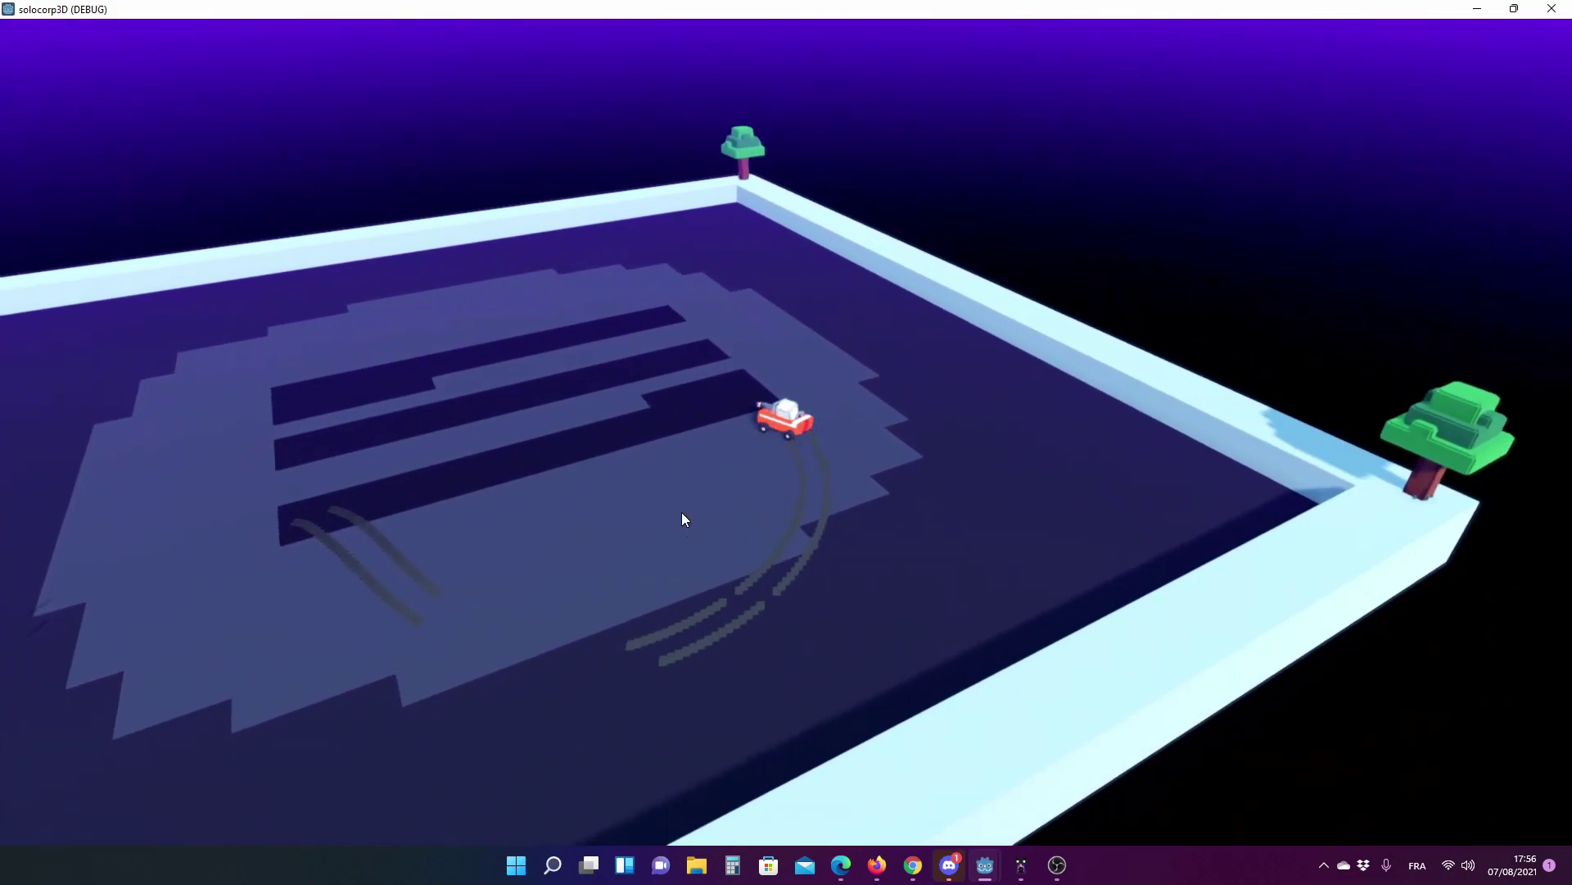
pyautogui.press('Left')
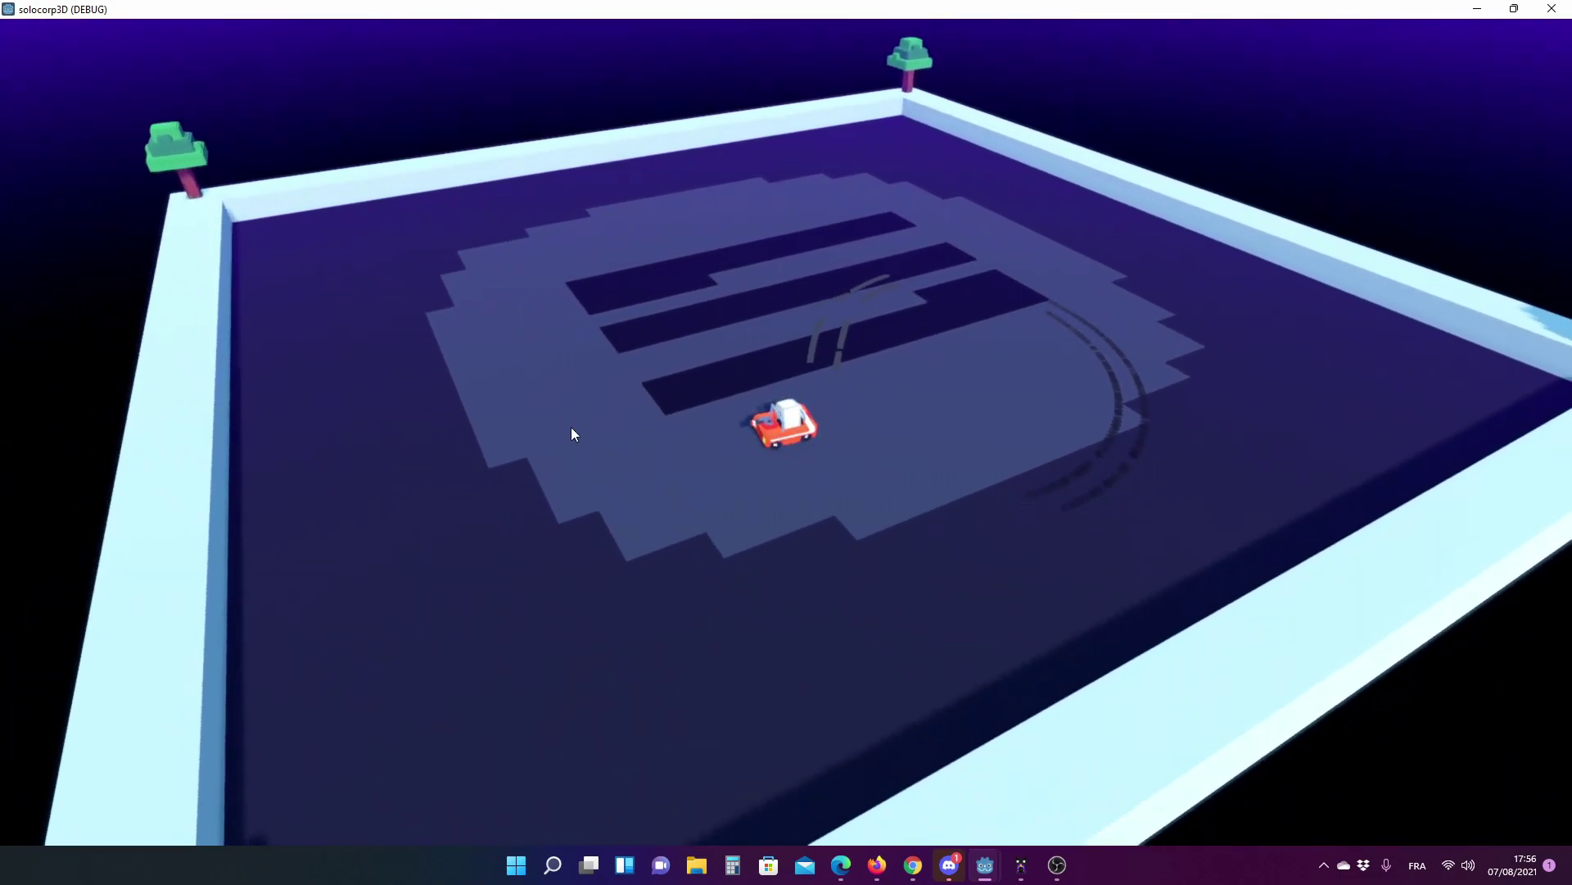
pyautogui.press('Left')
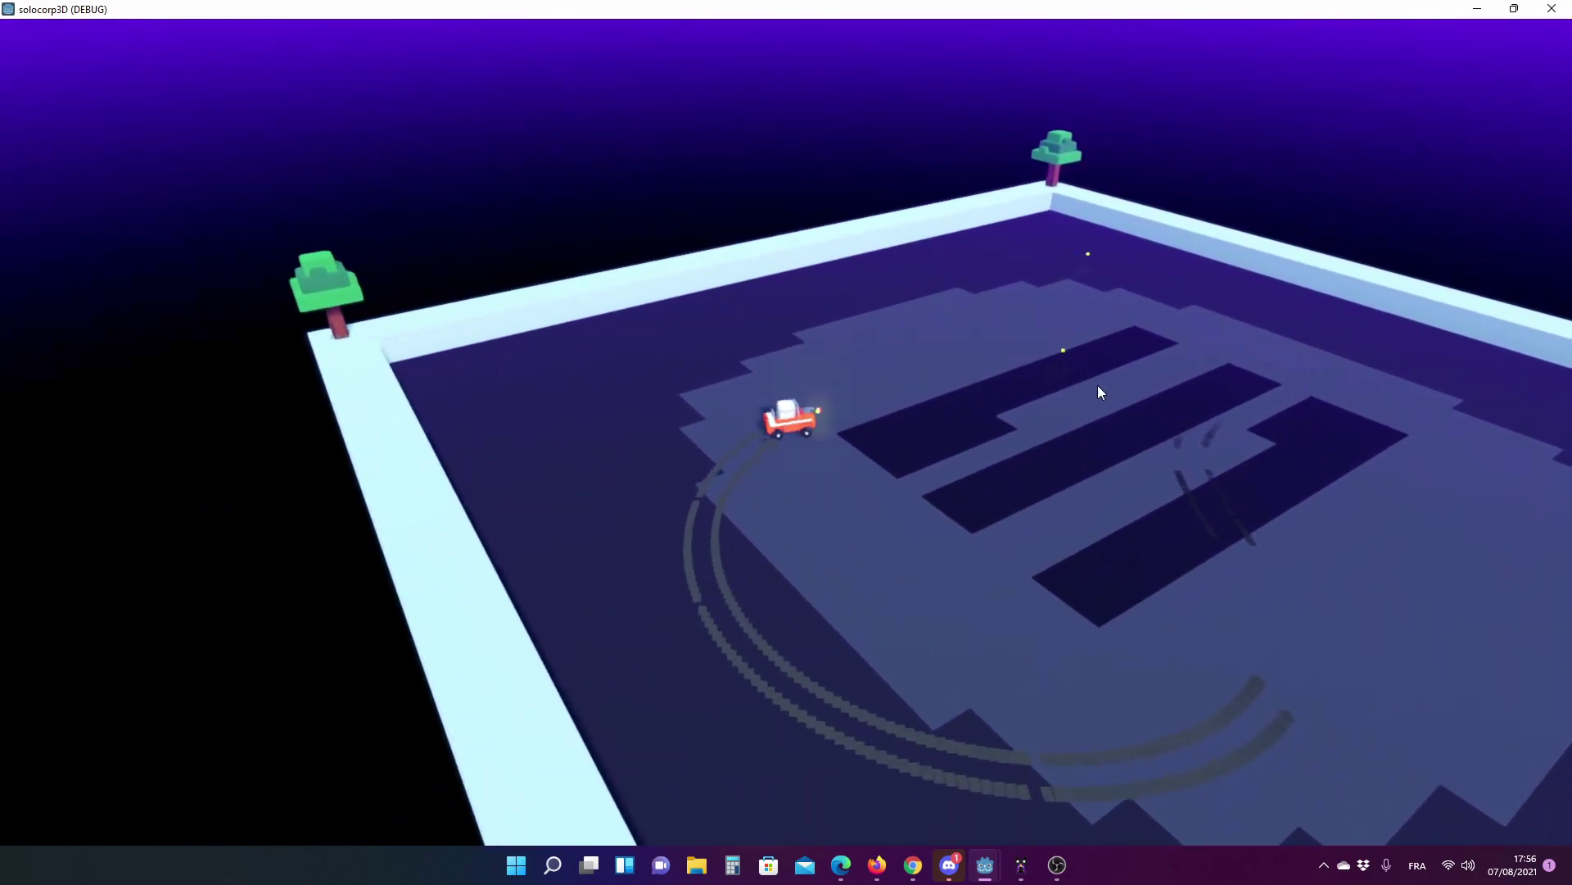
pyautogui.press('Left')
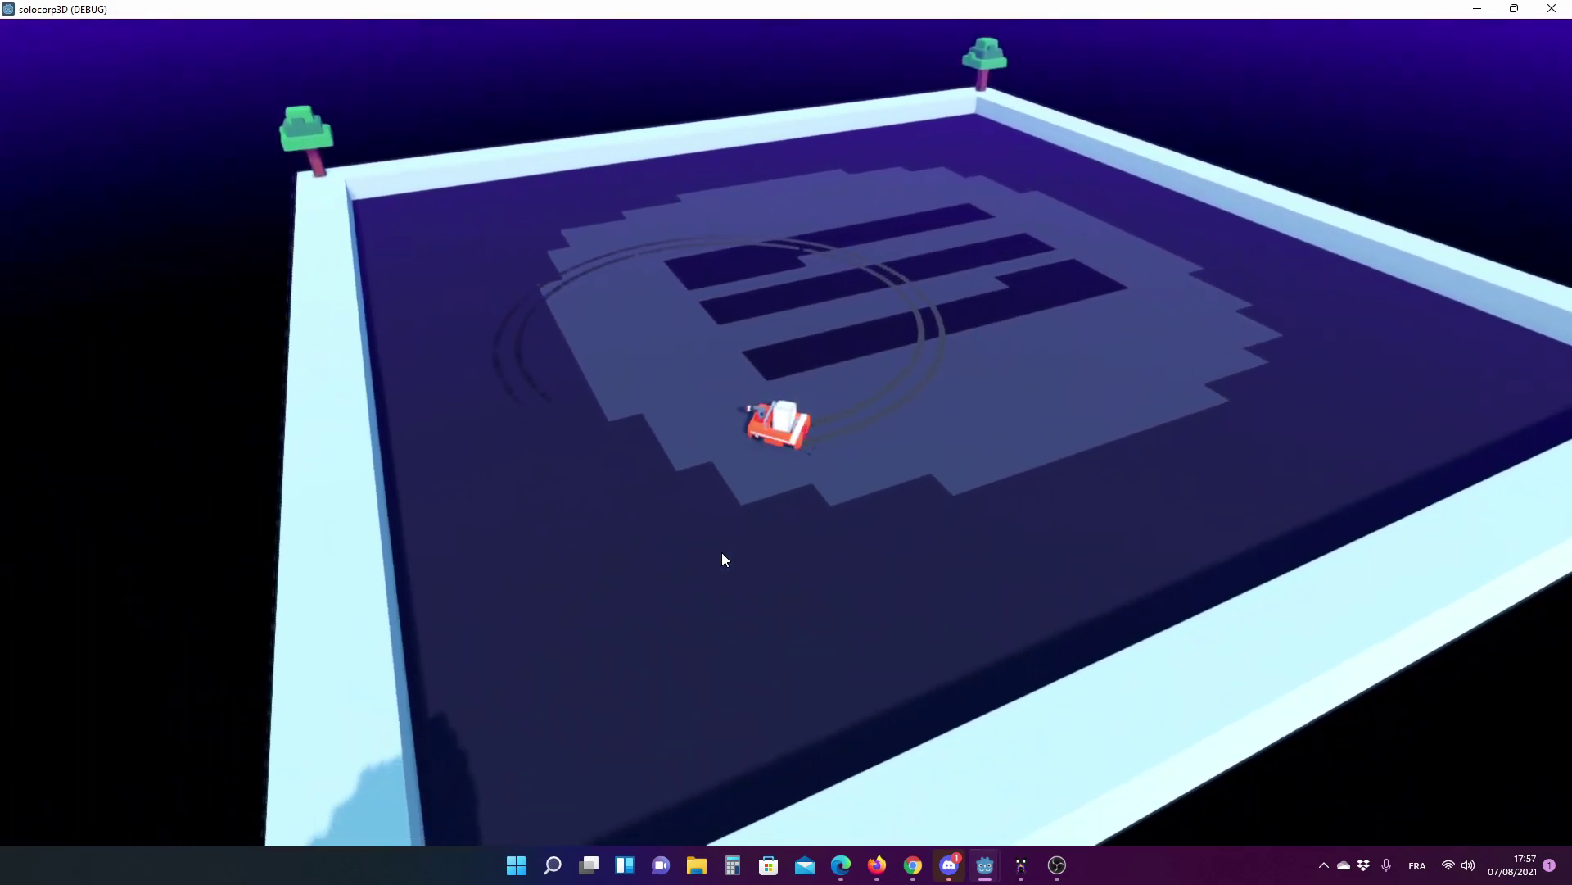
# - Drive straight right, then sweep back past the left wall in circling skids
pyautogui.press('Up')
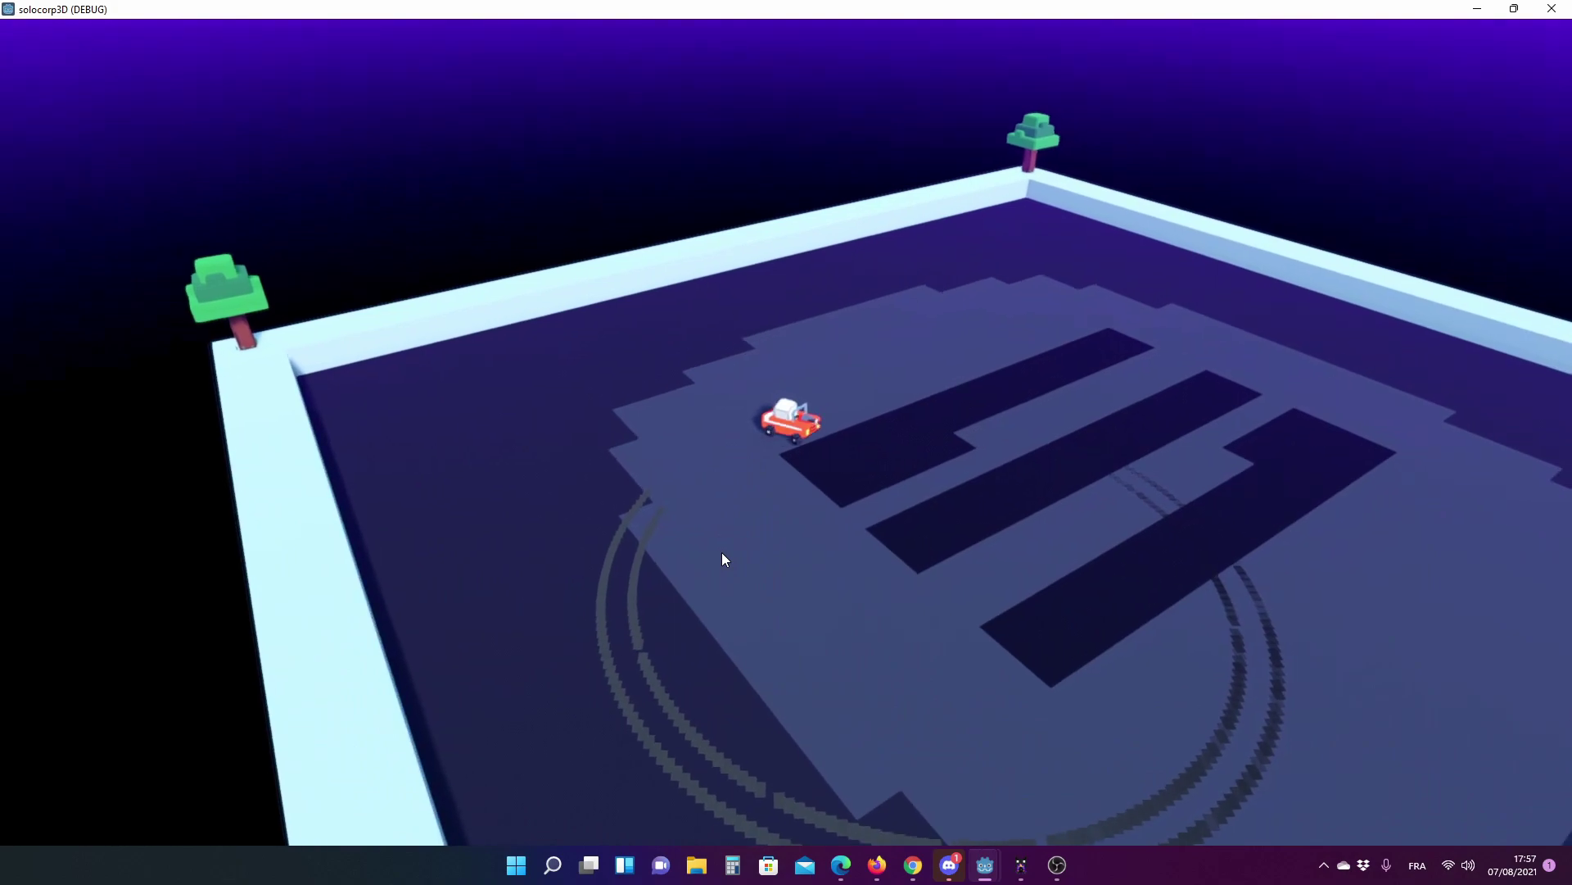
pyautogui.press('Left')
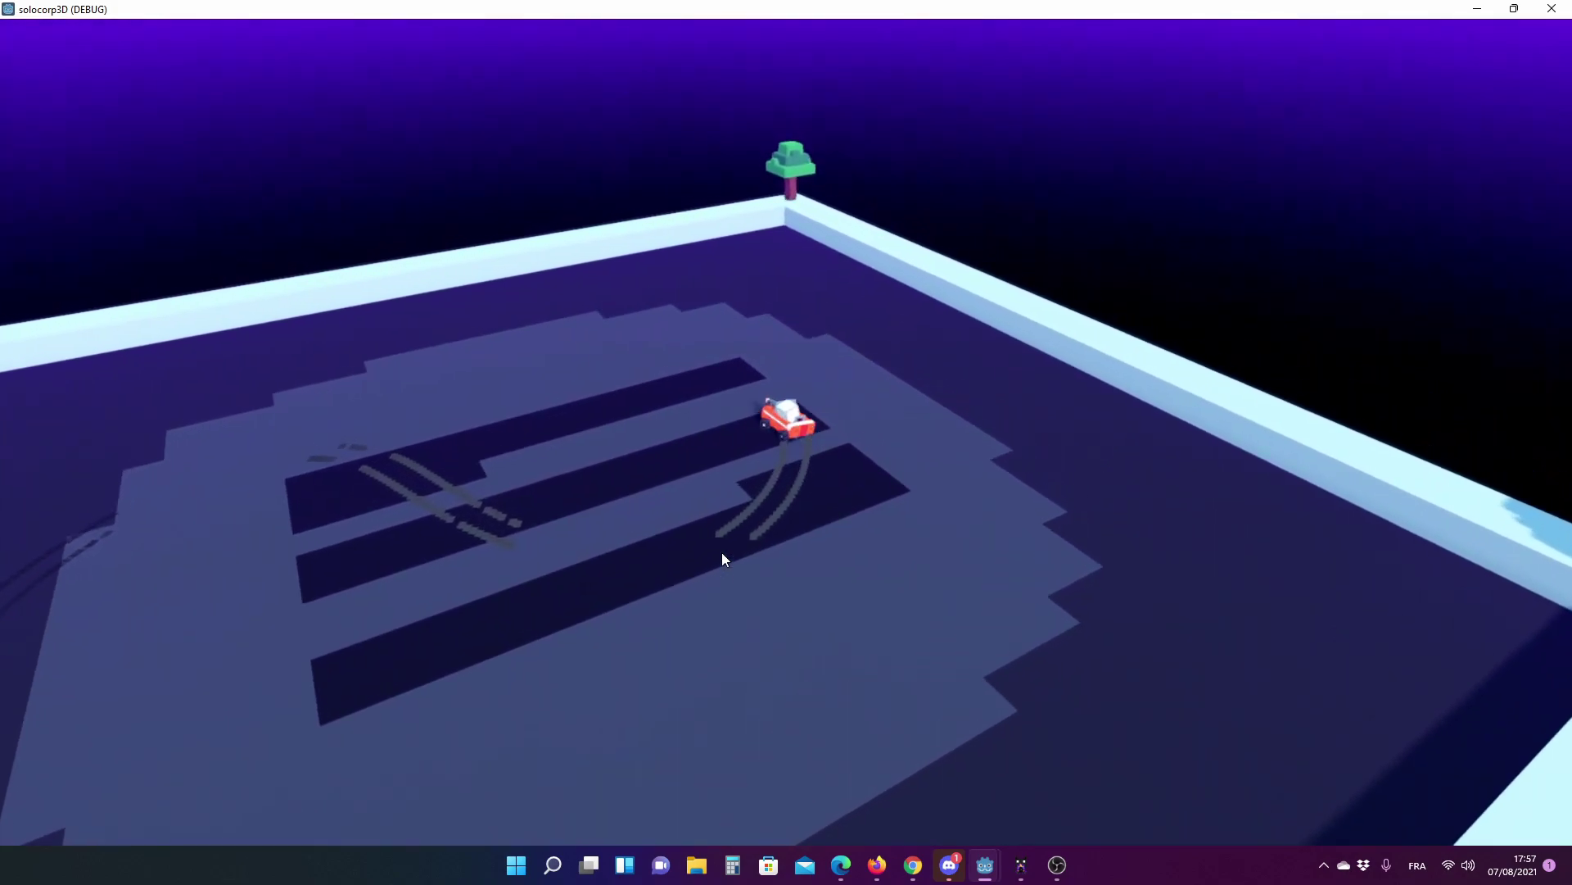
pyautogui.press('Left')
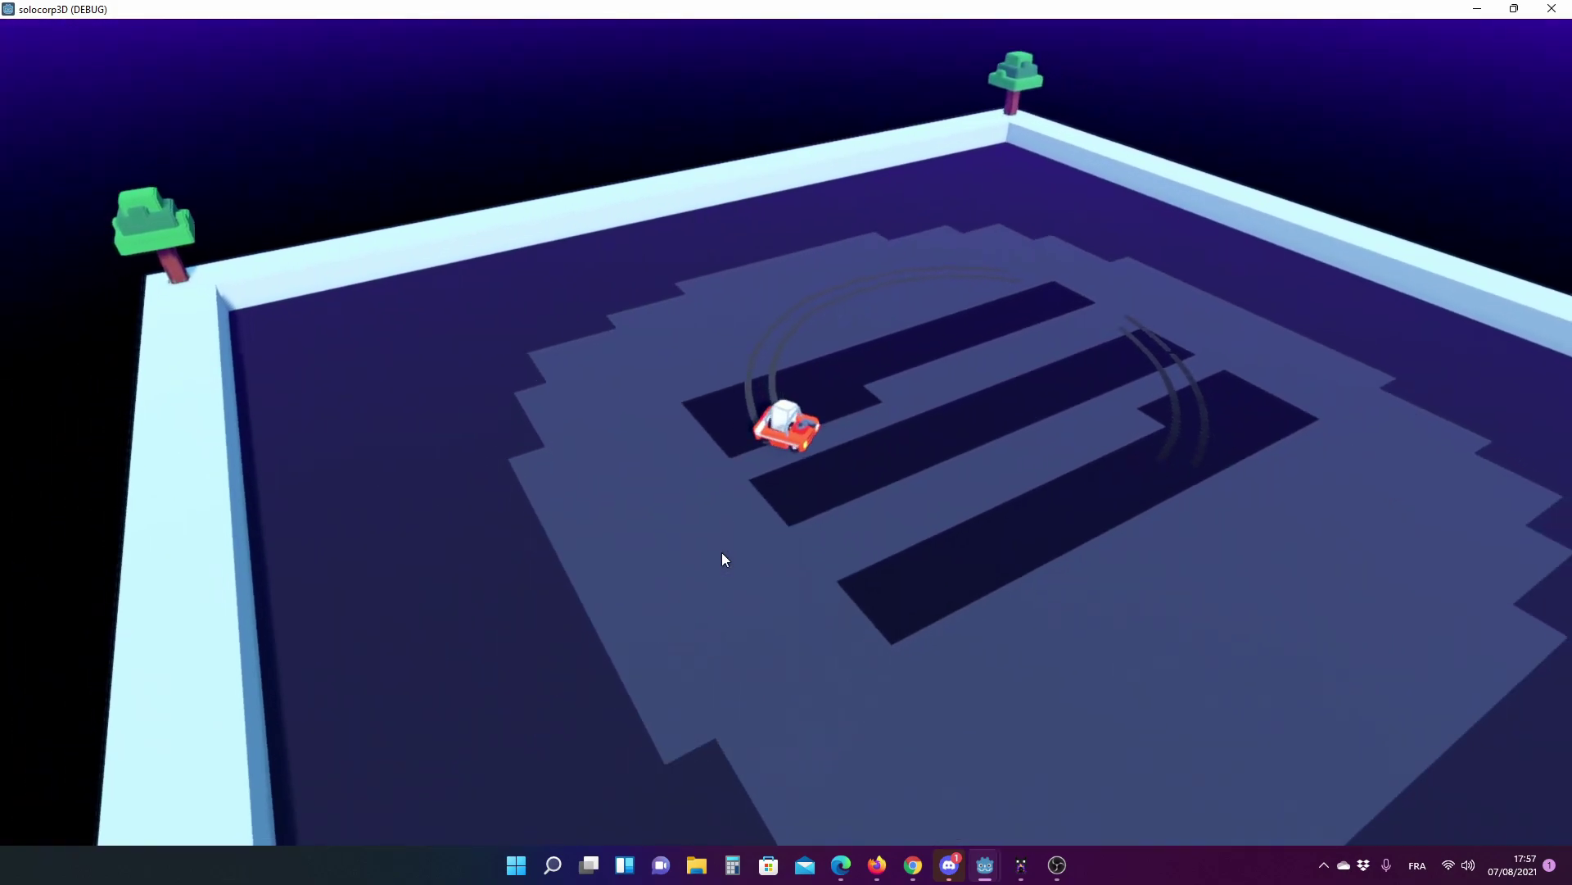
pyautogui.press('Left')
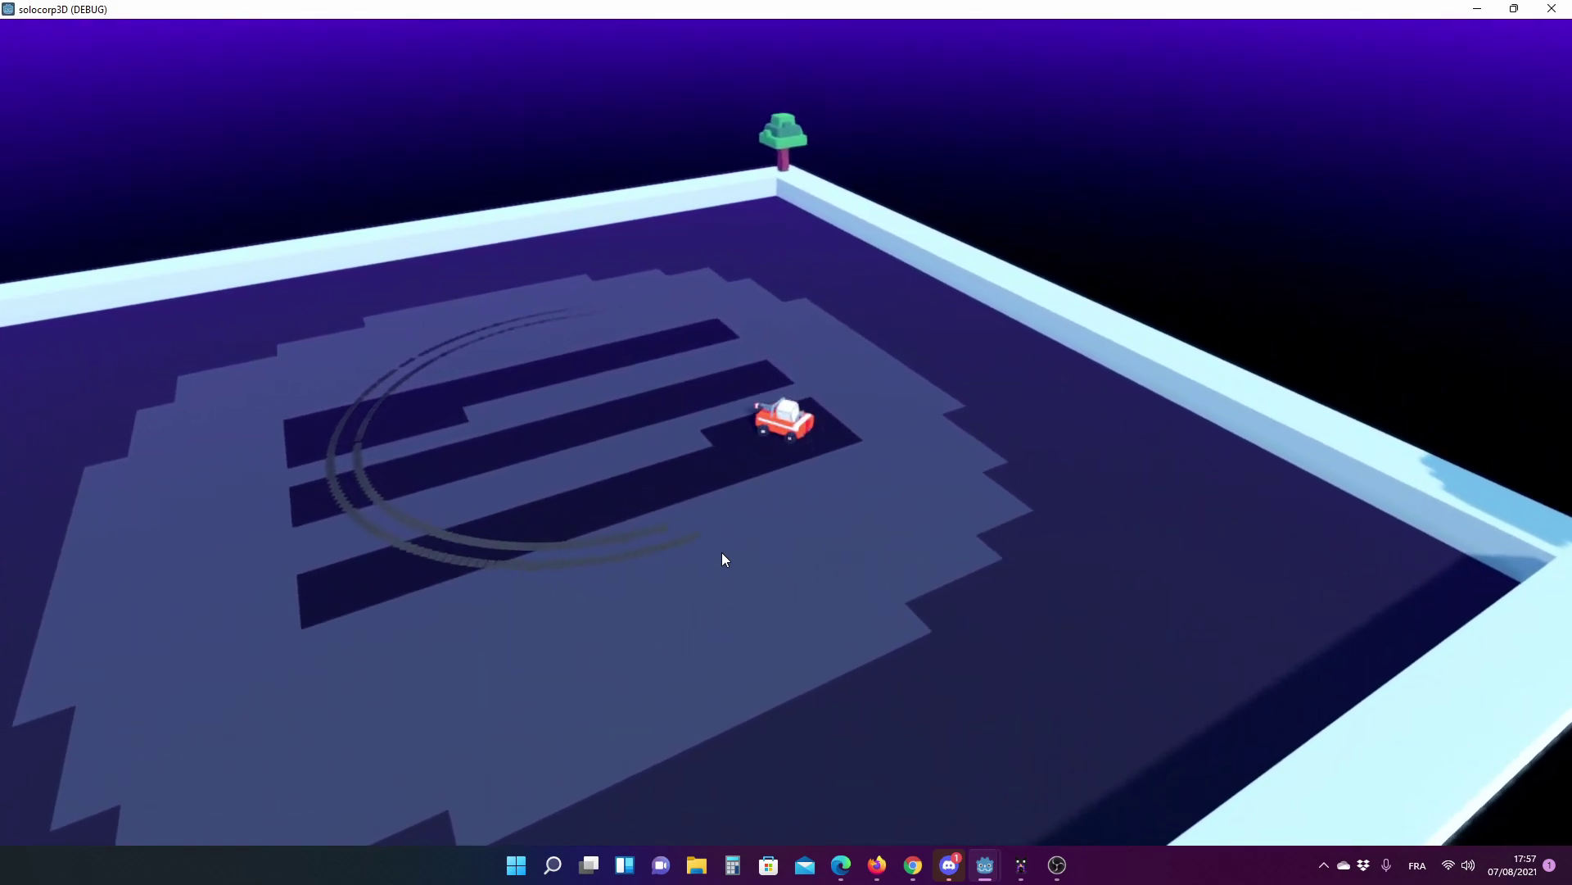
pyautogui.press('Left')
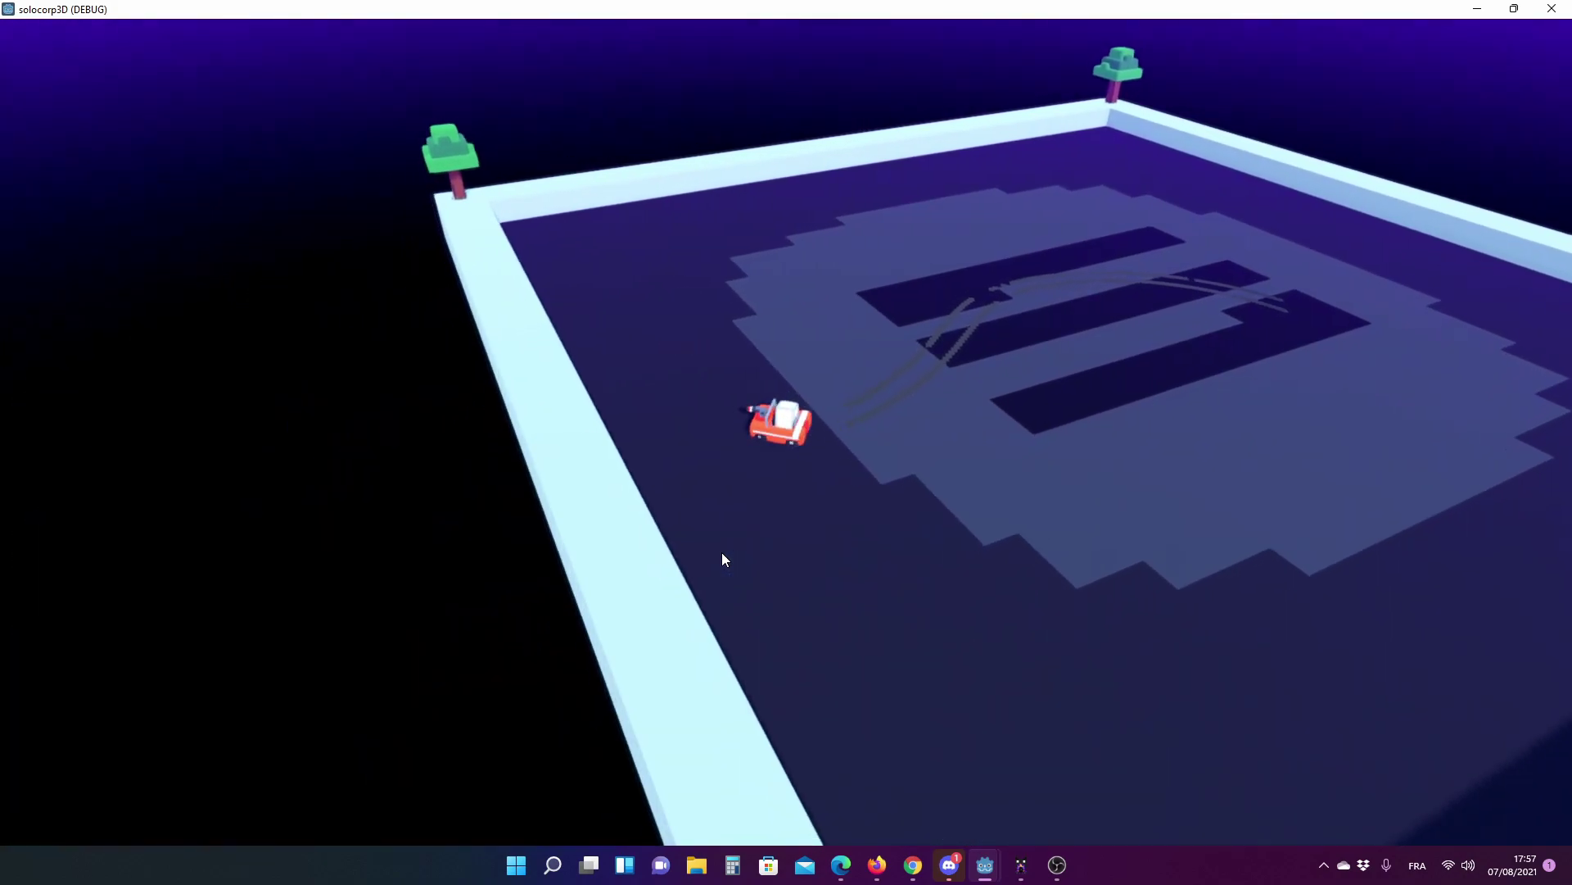
pyautogui.press('Left')
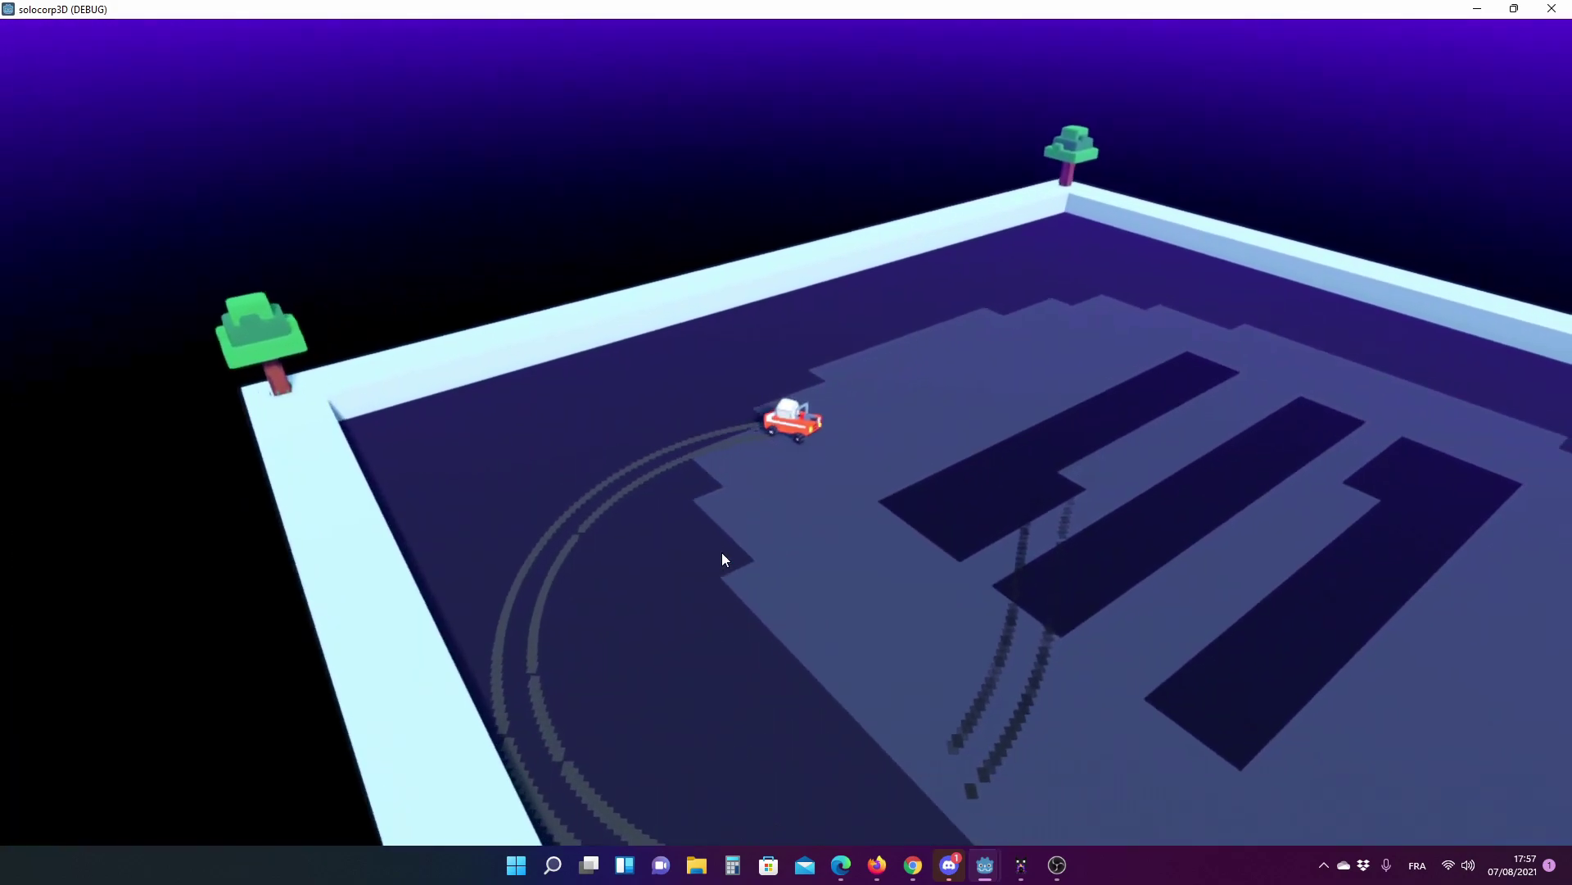
pyautogui.press('Left')
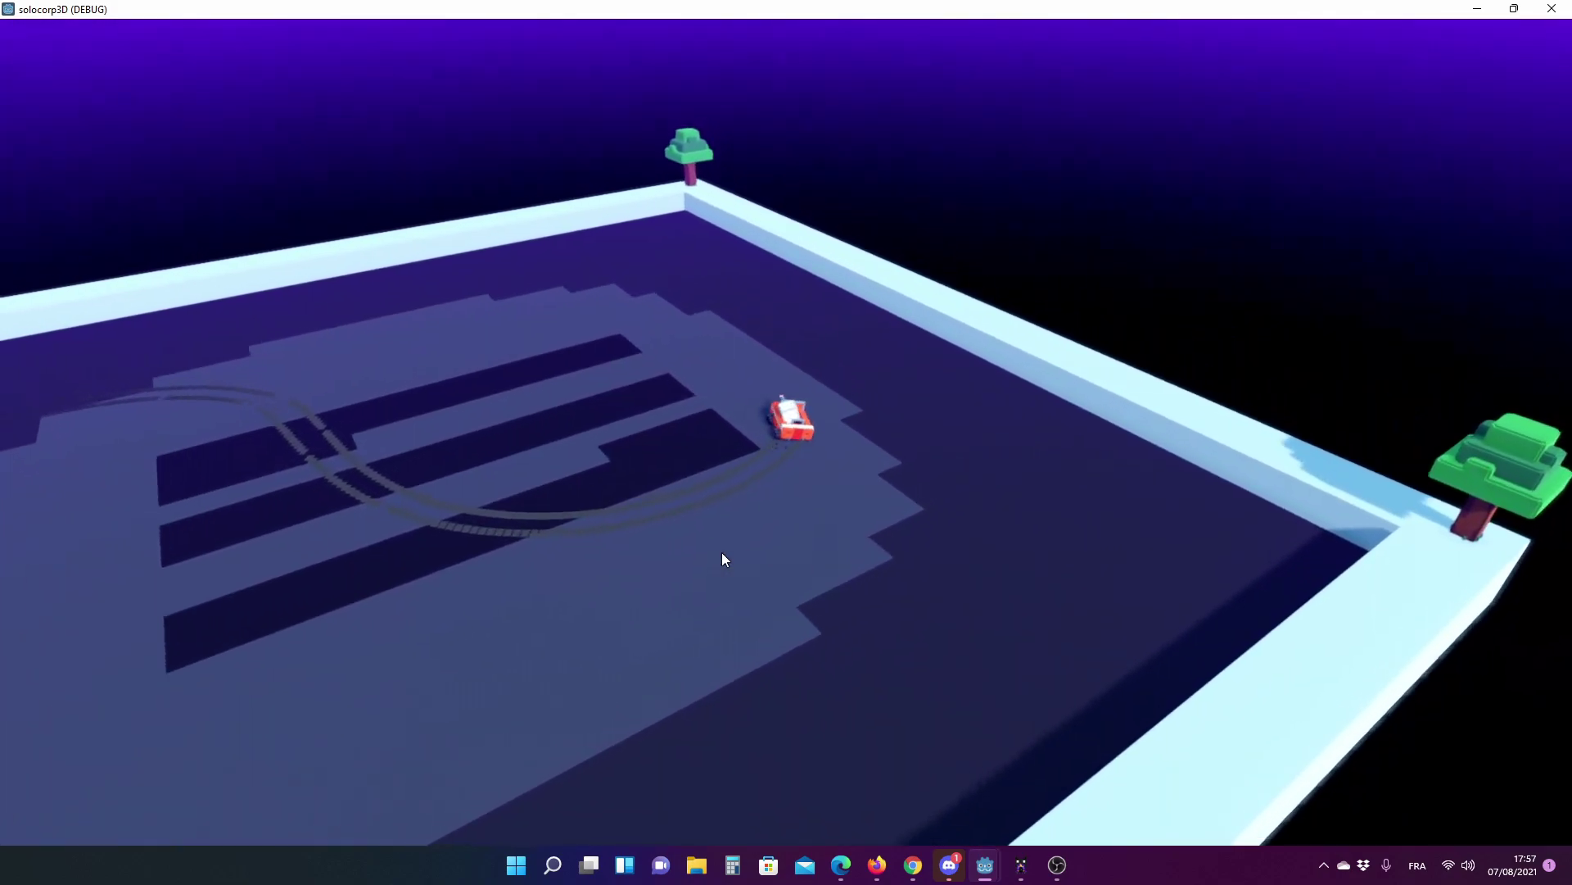
pyautogui.press('Left')
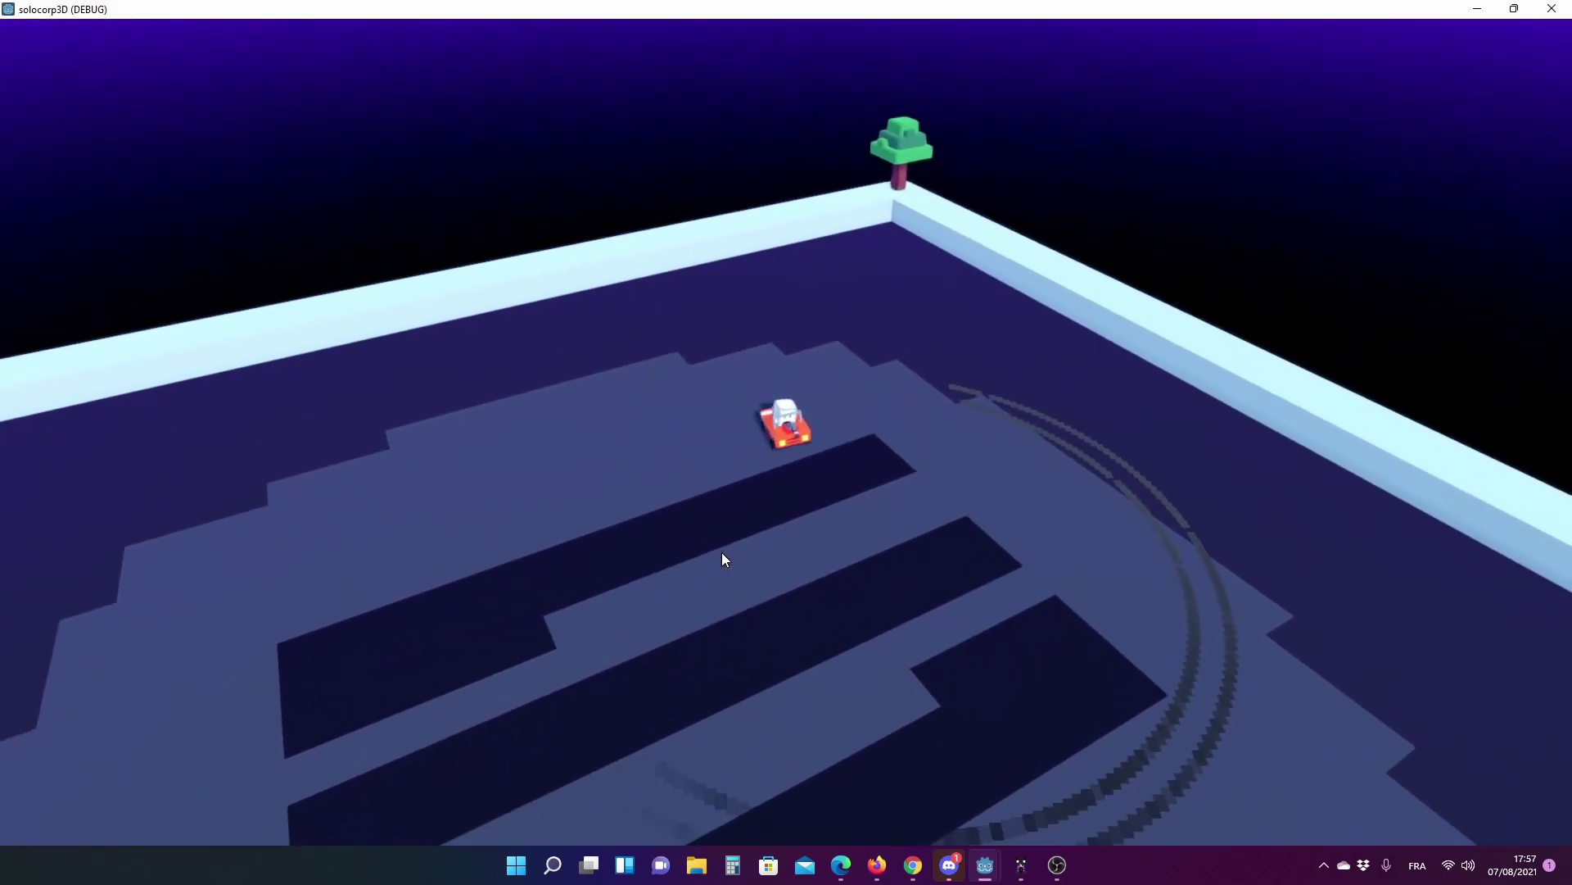
pyautogui.press('Left')
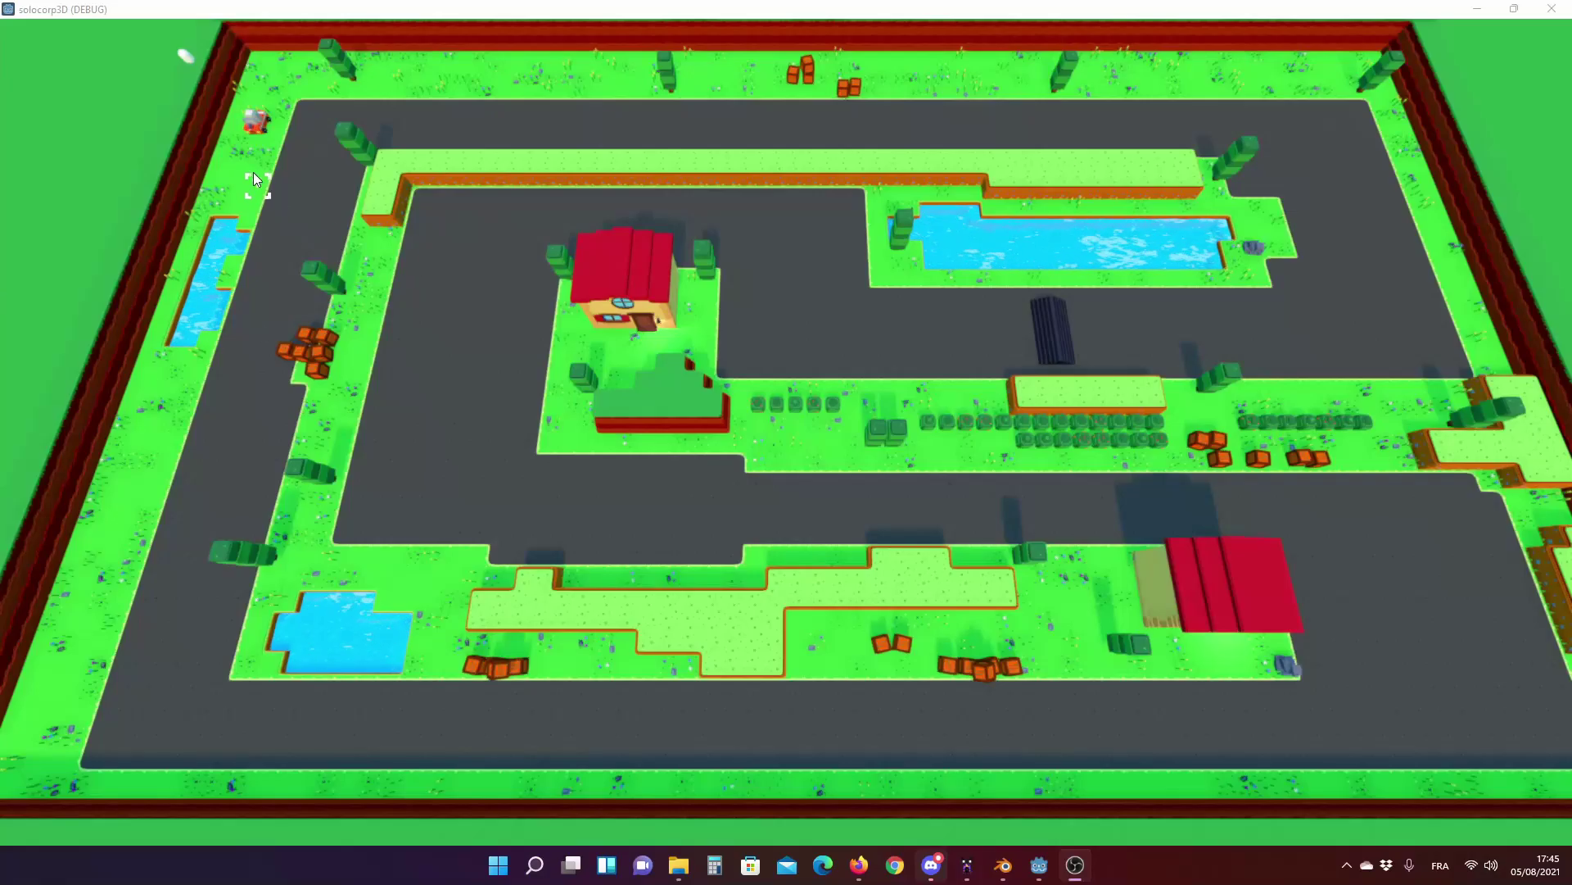
# - Shoot the crates by the left road, drift onto the bottom road, and blast the central crates
pyautogui.click(299, 335)
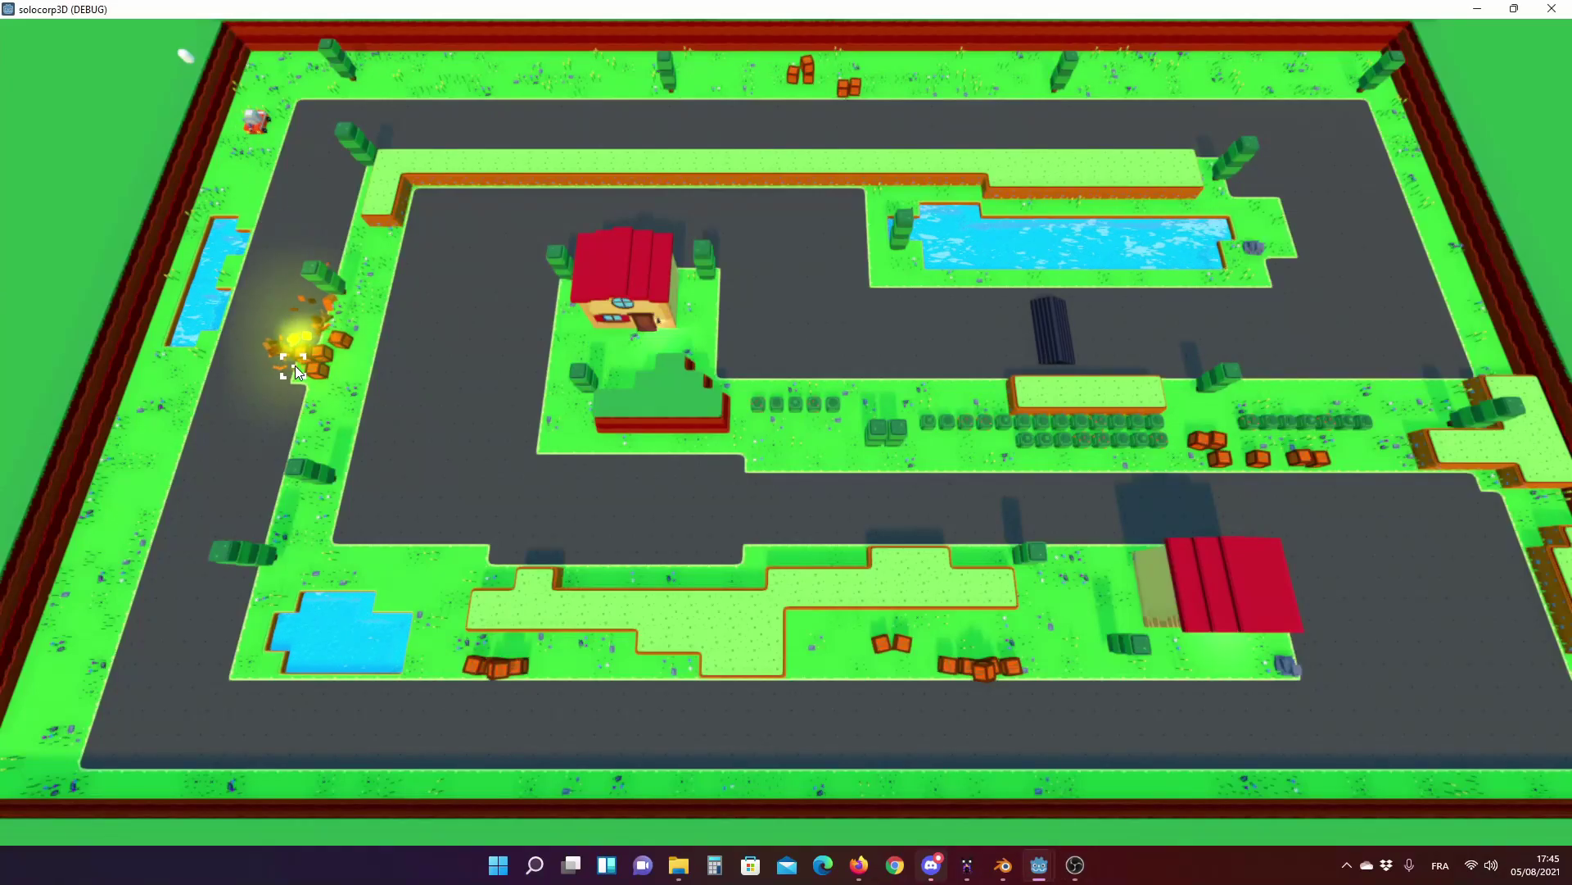
pyautogui.press('Up')
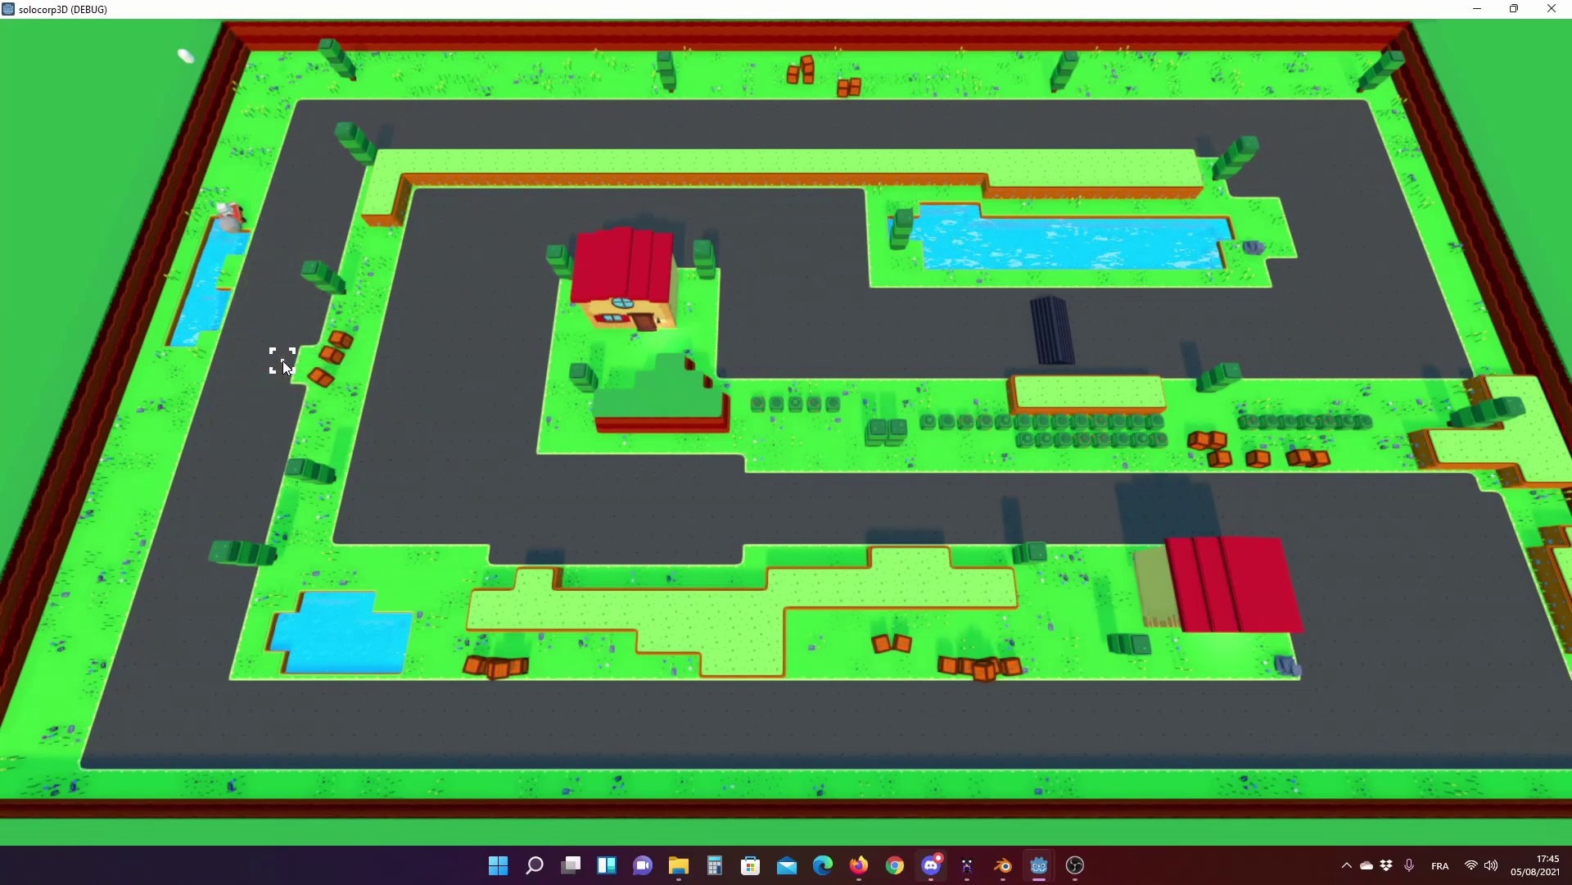
pyautogui.press('Left')
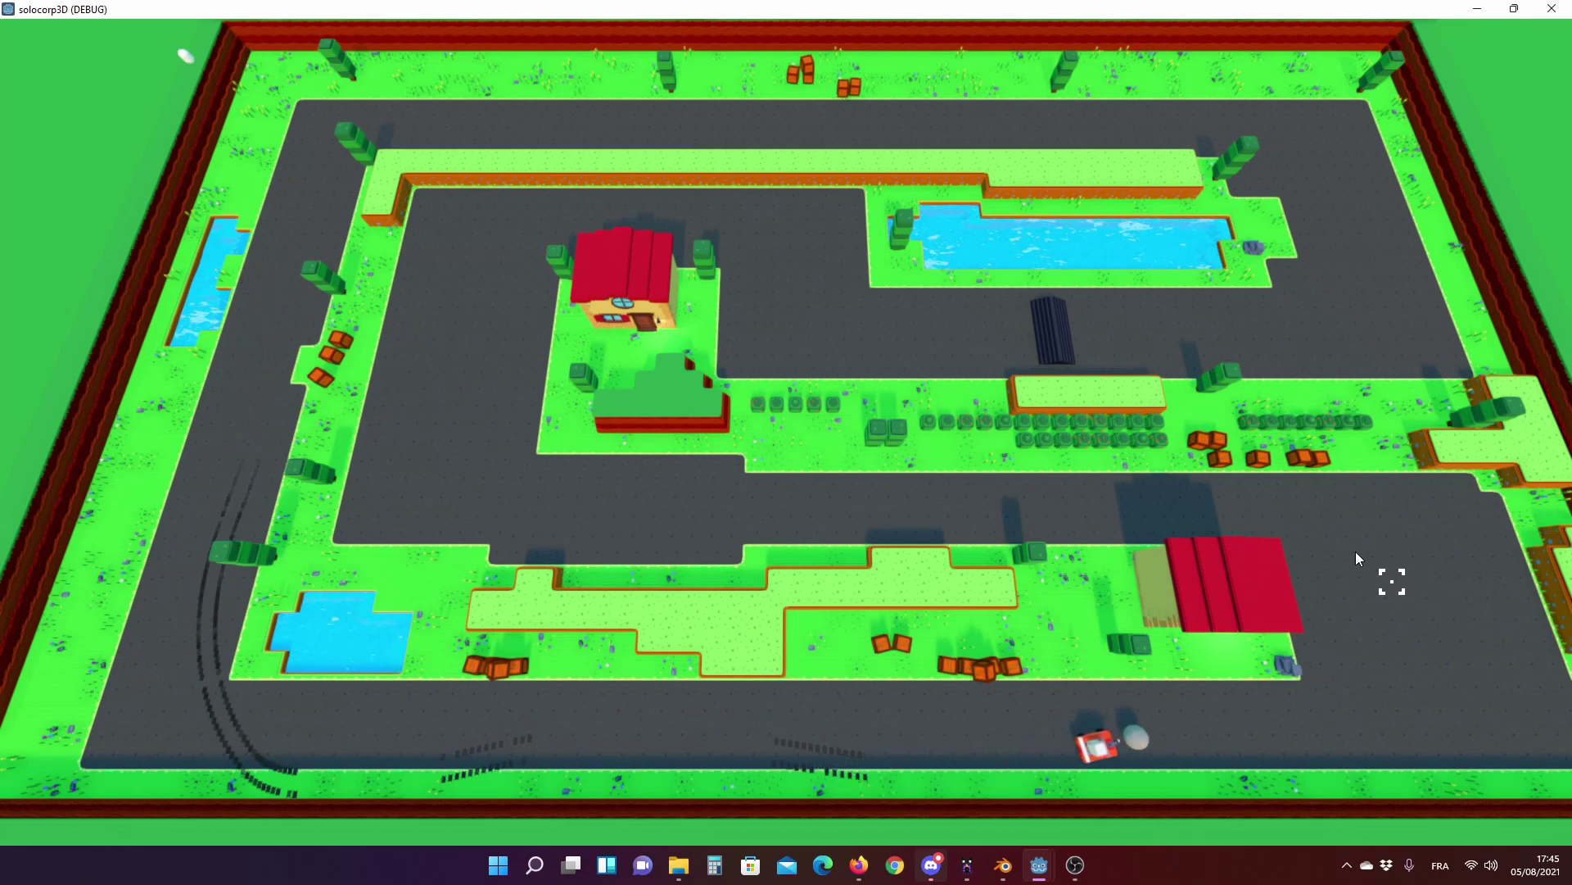
pyautogui.press('Left')
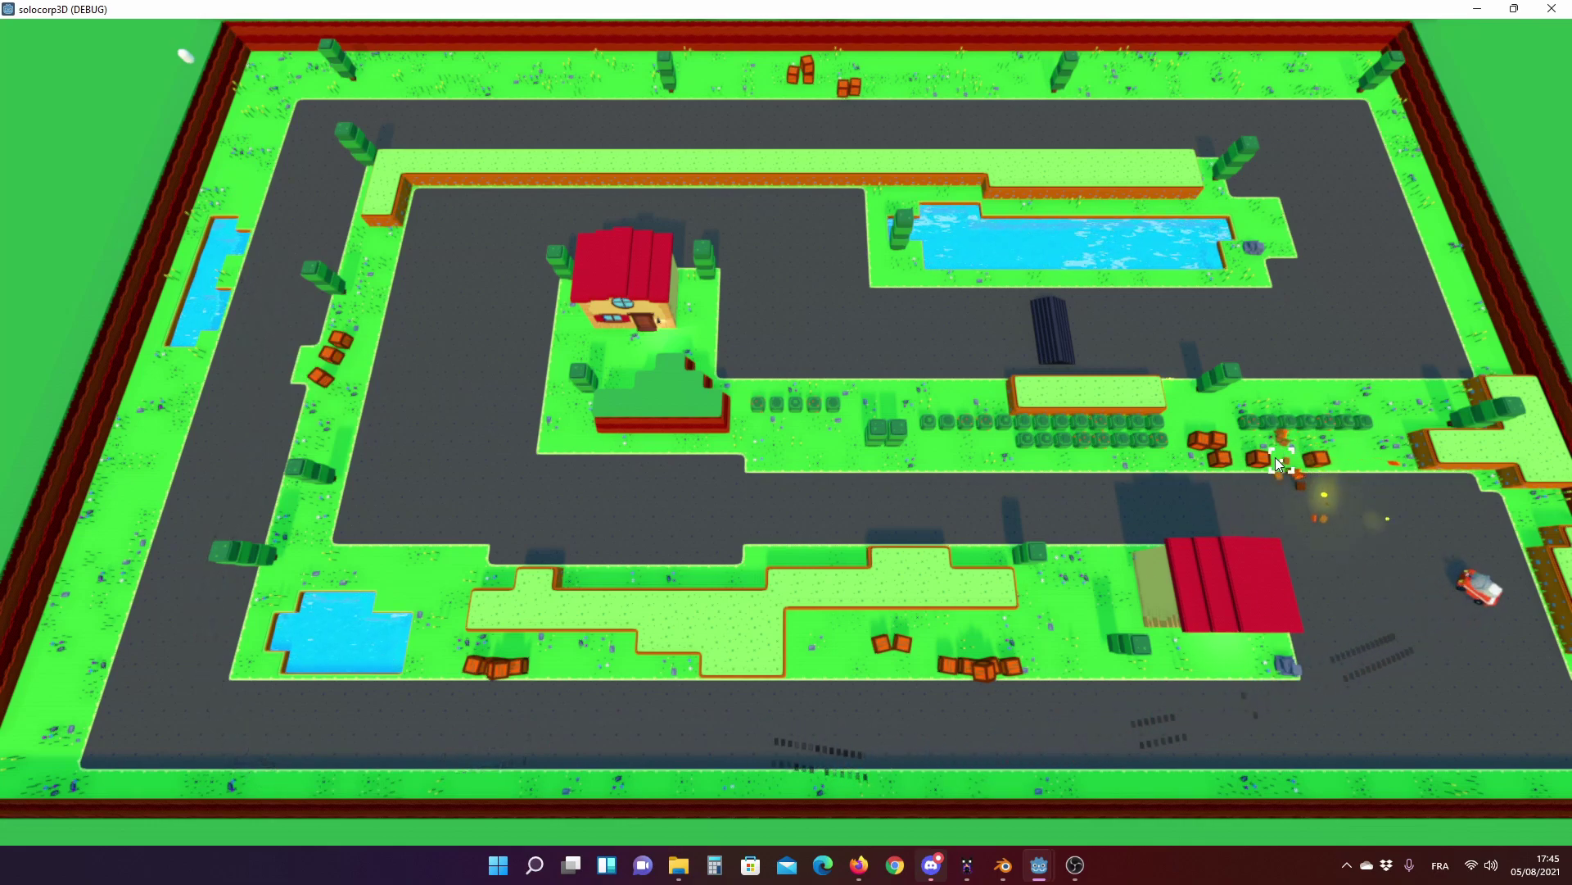
pyautogui.click(1266, 459)
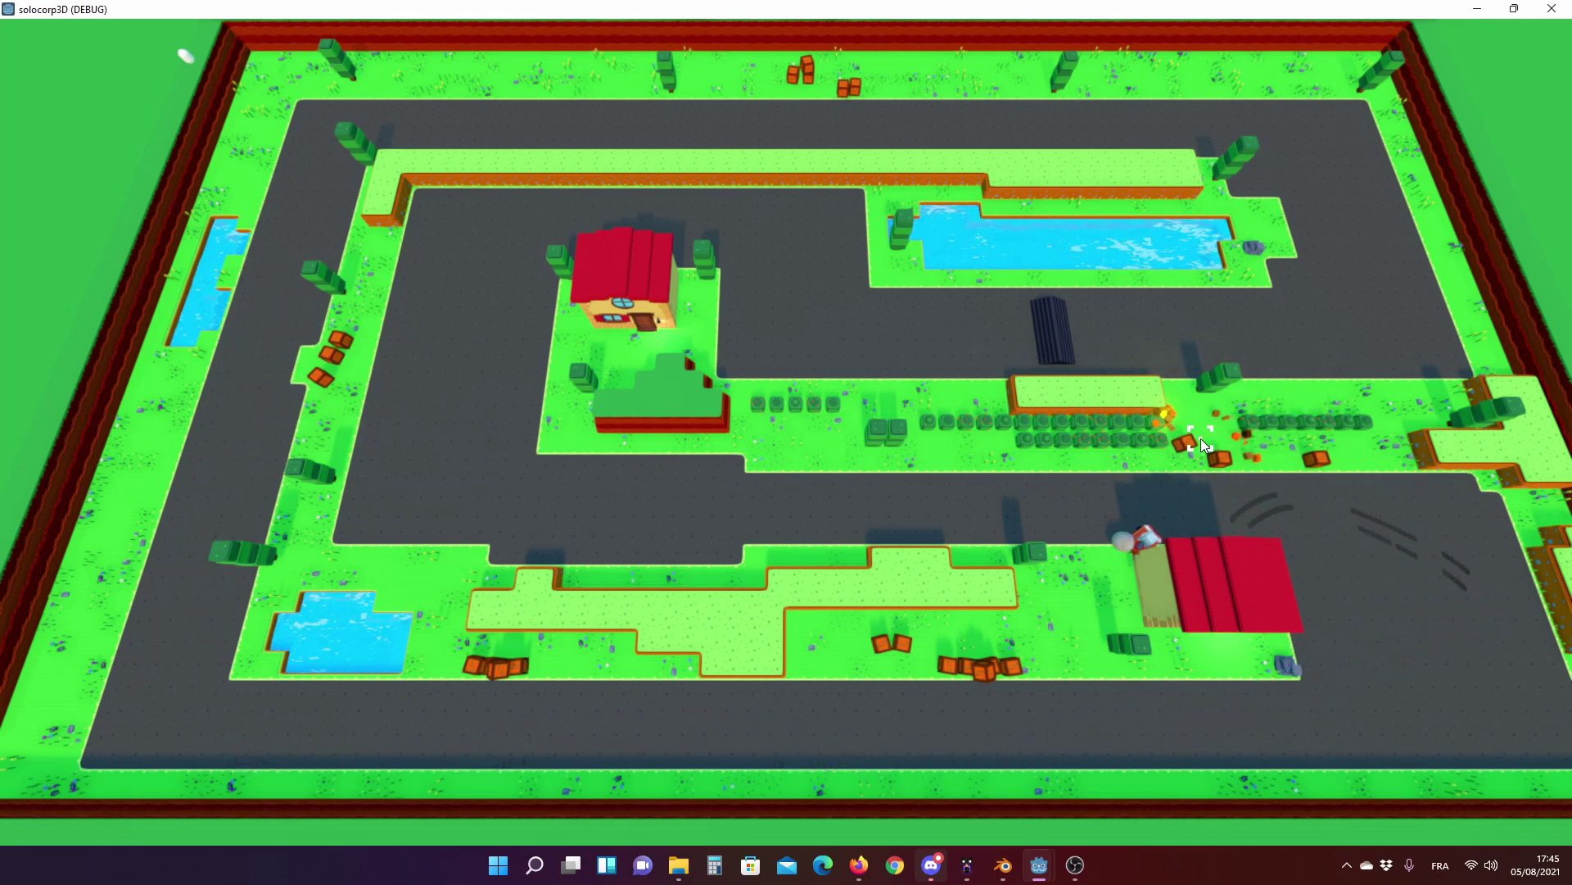
# - Switch to chase view with C and weave between road and grass smashing a crate
pyautogui.press('c')
pyautogui.press('Left')
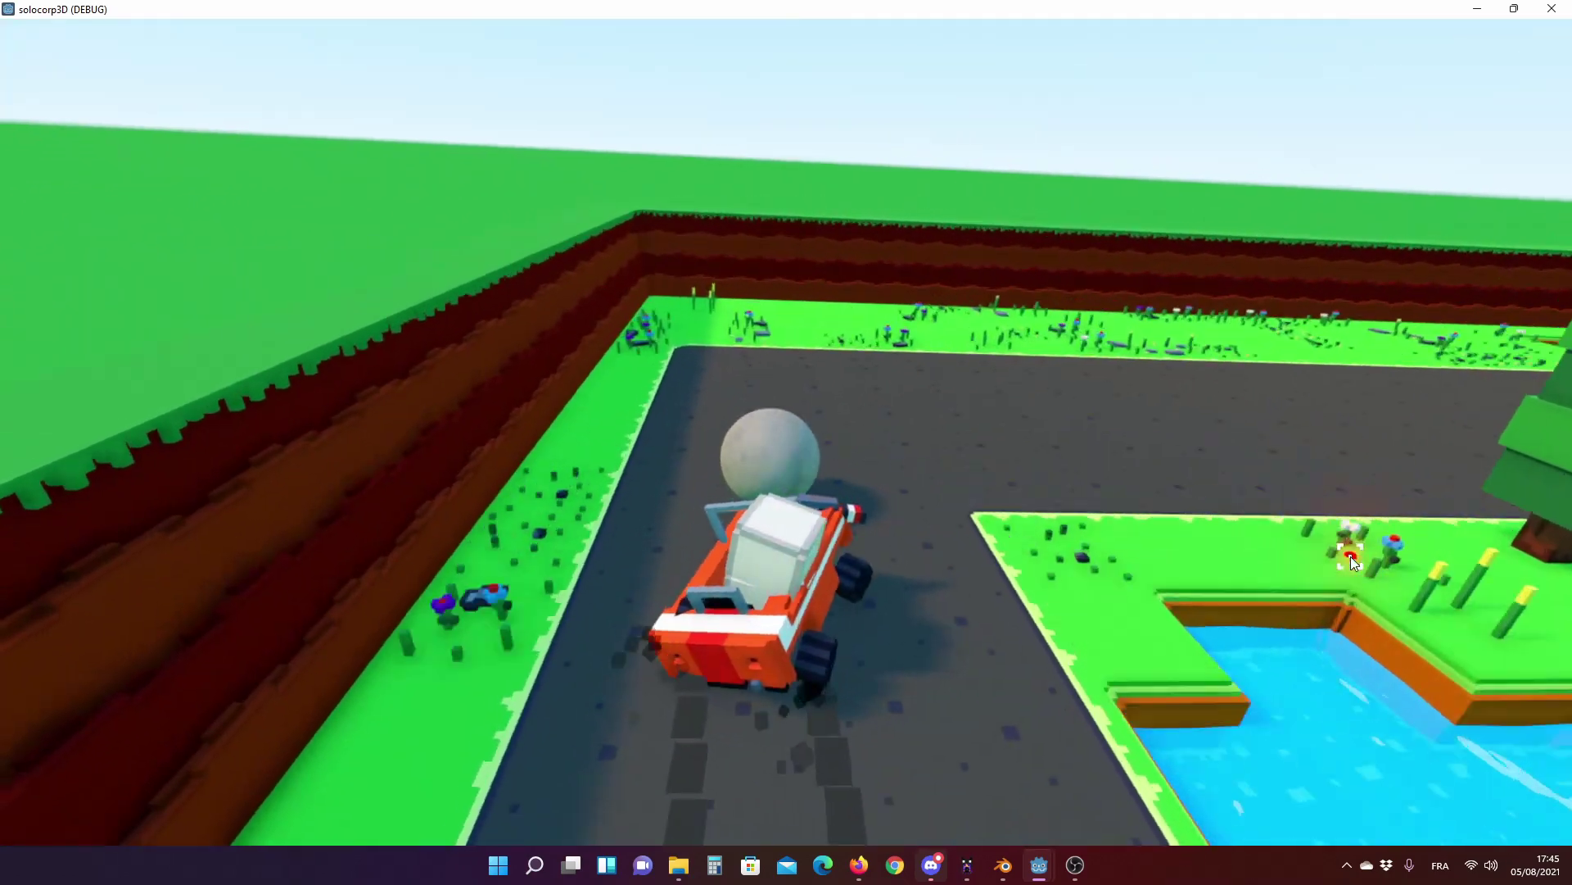
pyautogui.press('Left')
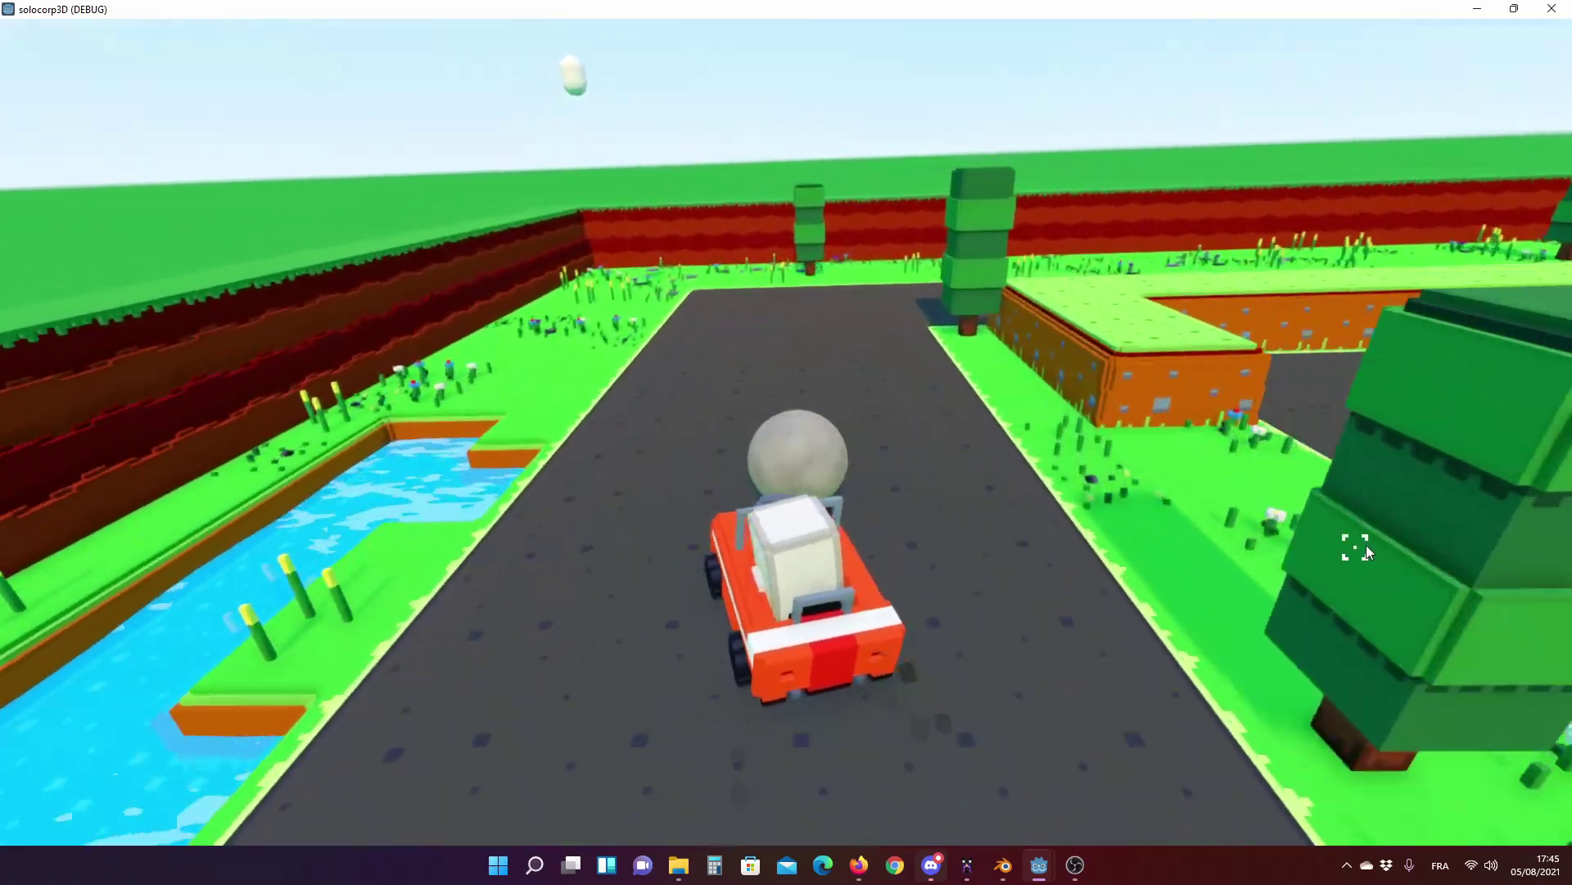
pyautogui.press('Right')
pyautogui.press('Left')
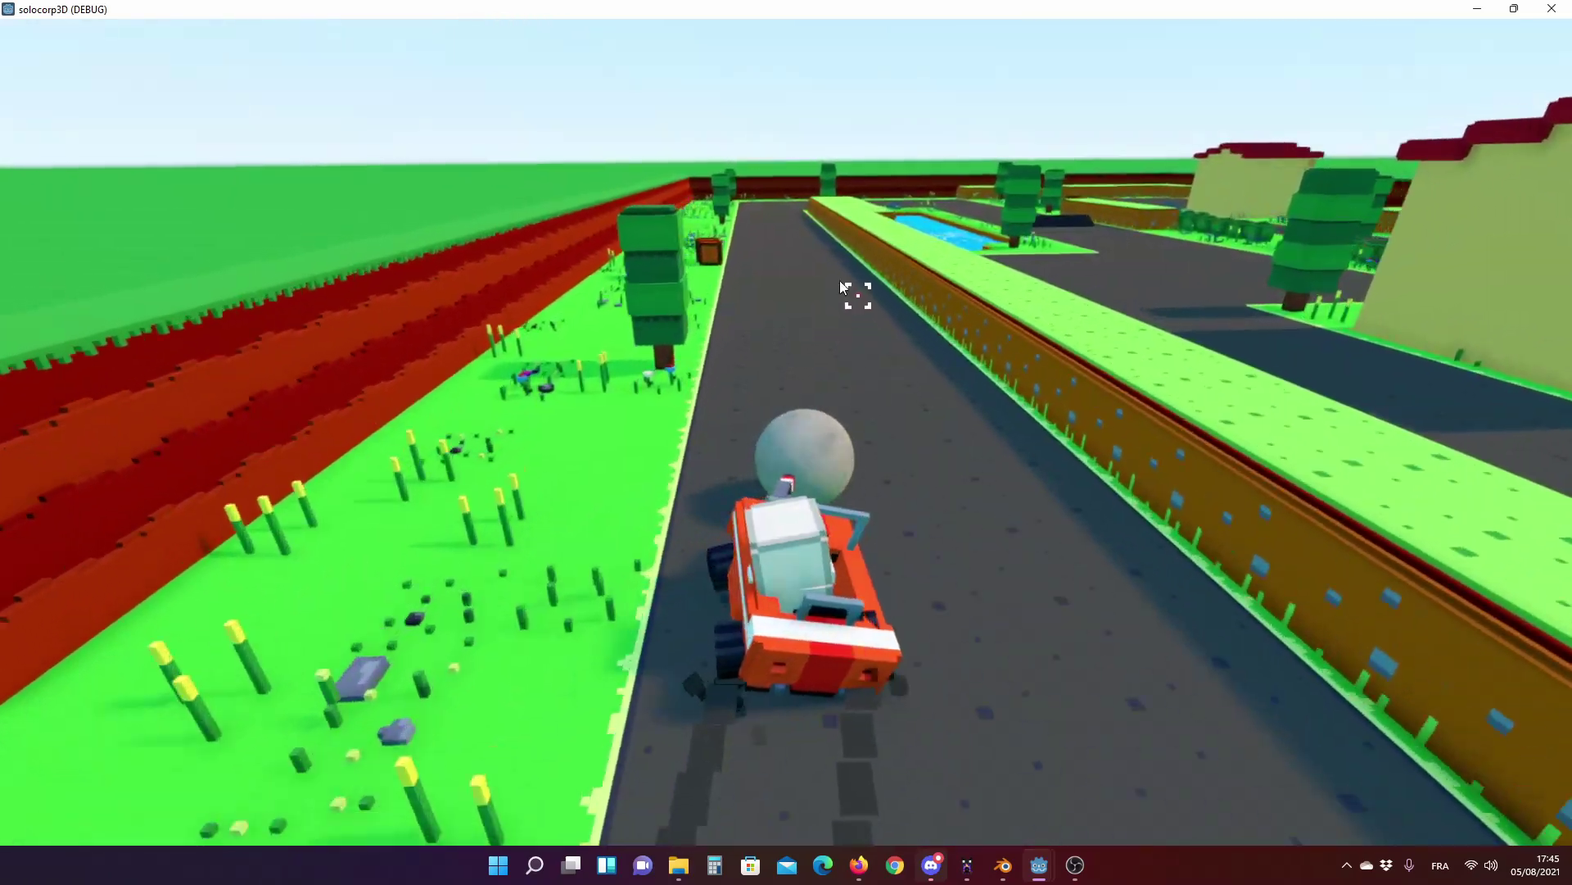
pyautogui.press('Right')
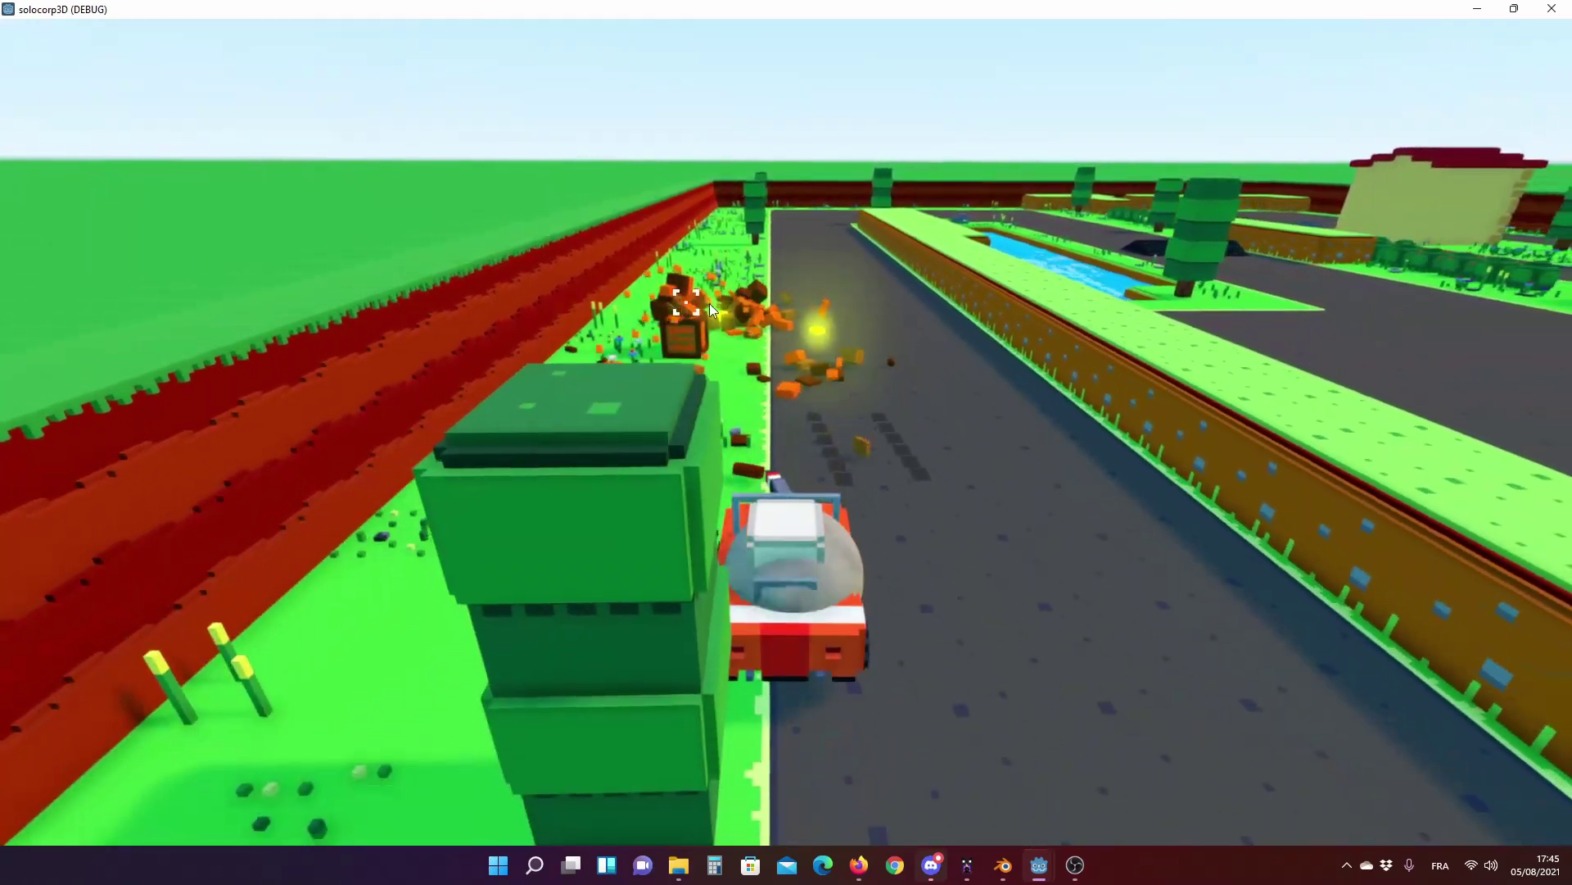
# - Turn right past the pool and house, then drive up the next road smashing a crate
pyautogui.press('Right')
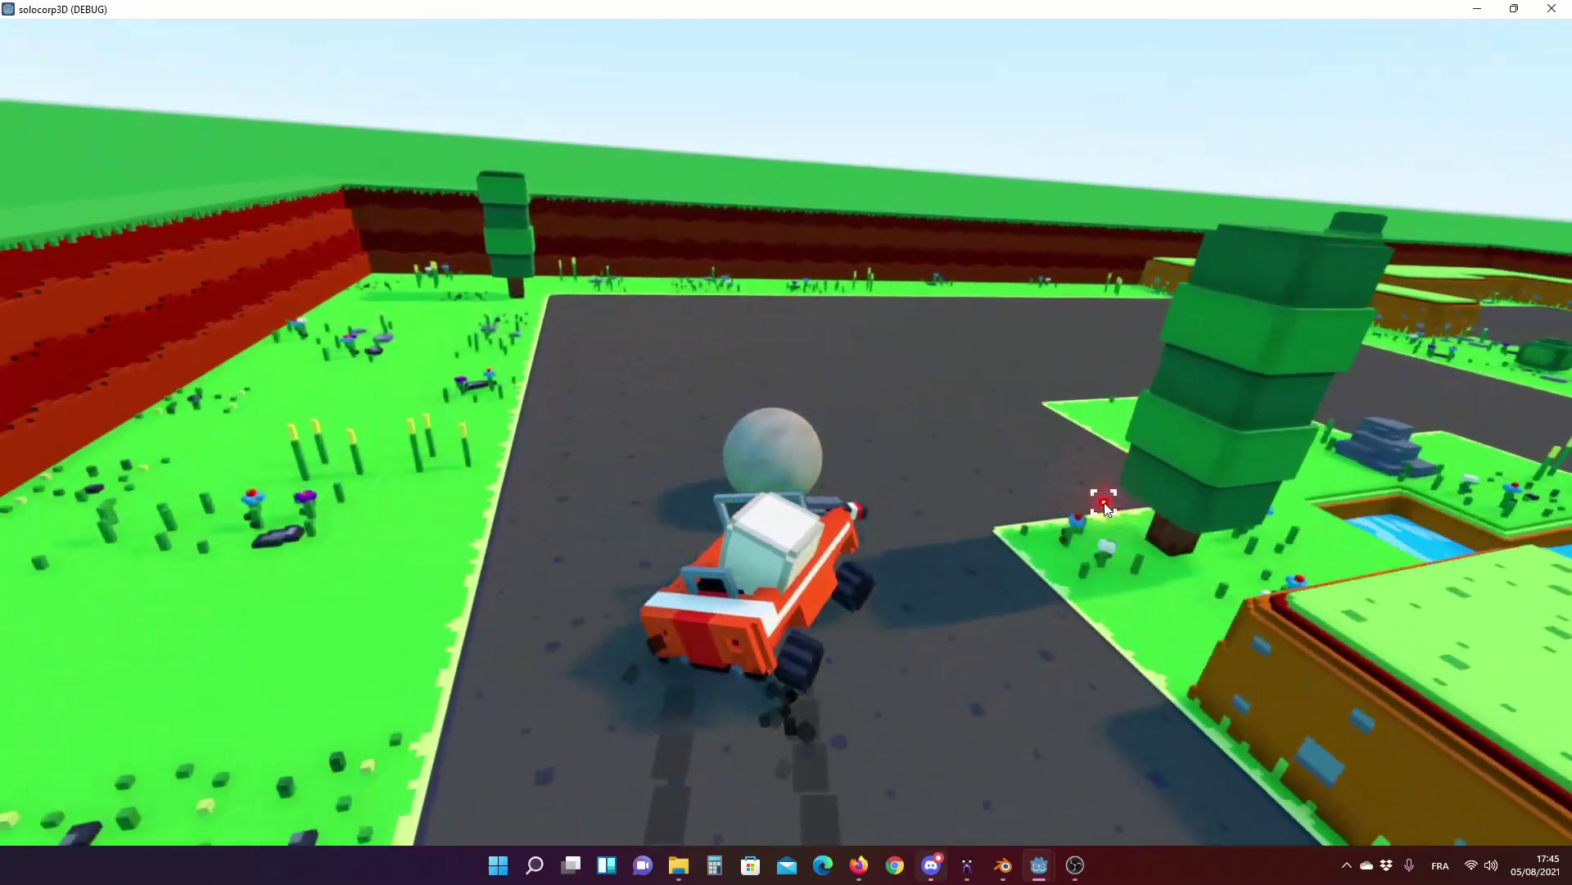
pyautogui.press('Right')
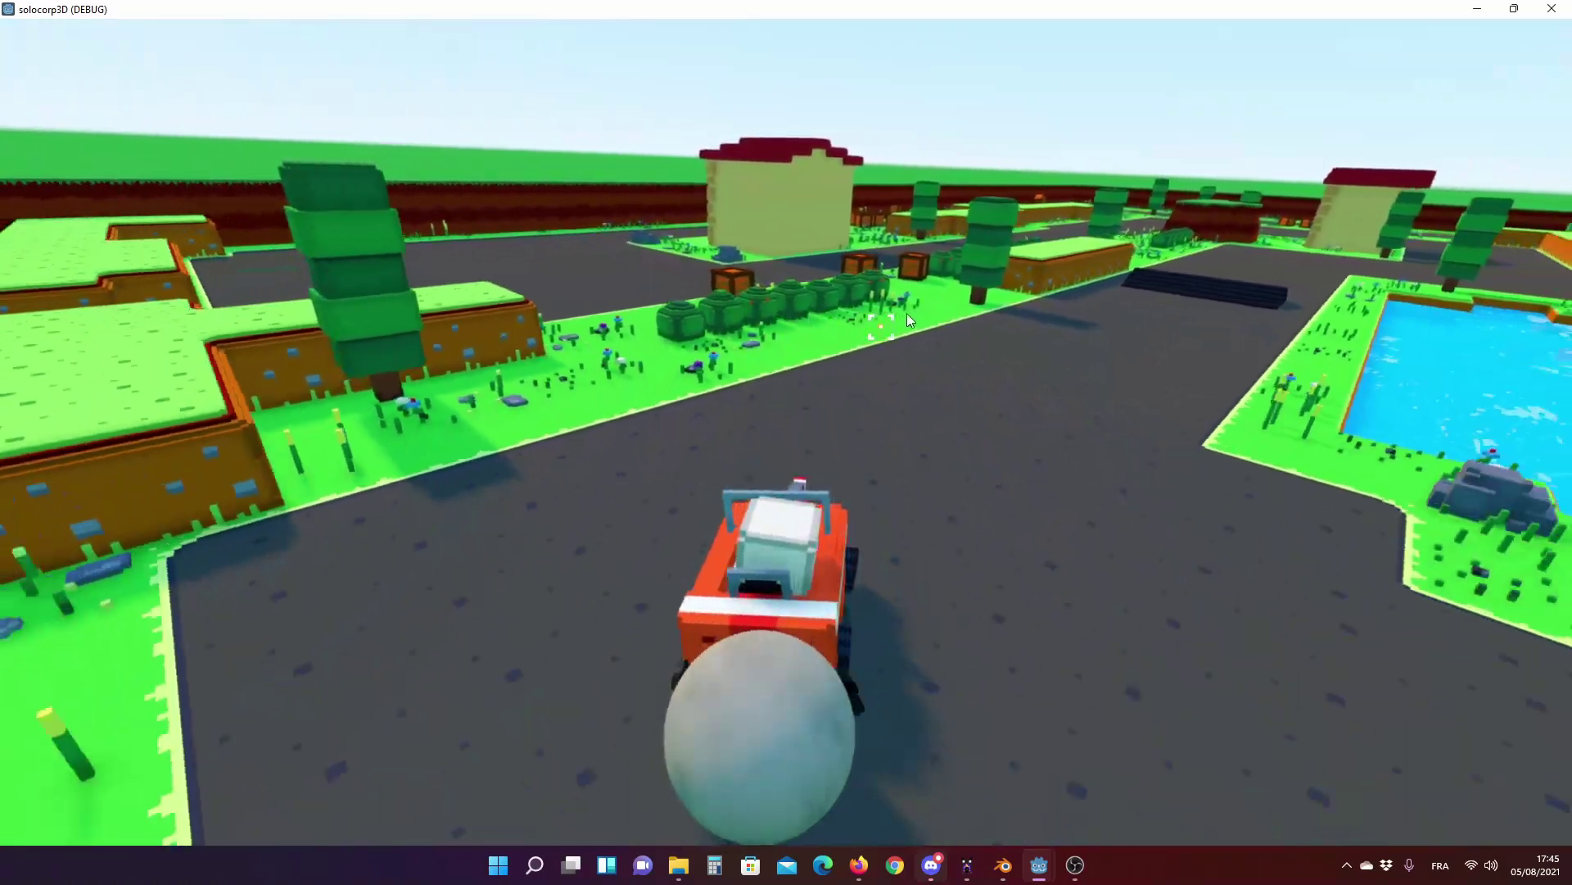
pyautogui.press('Right')
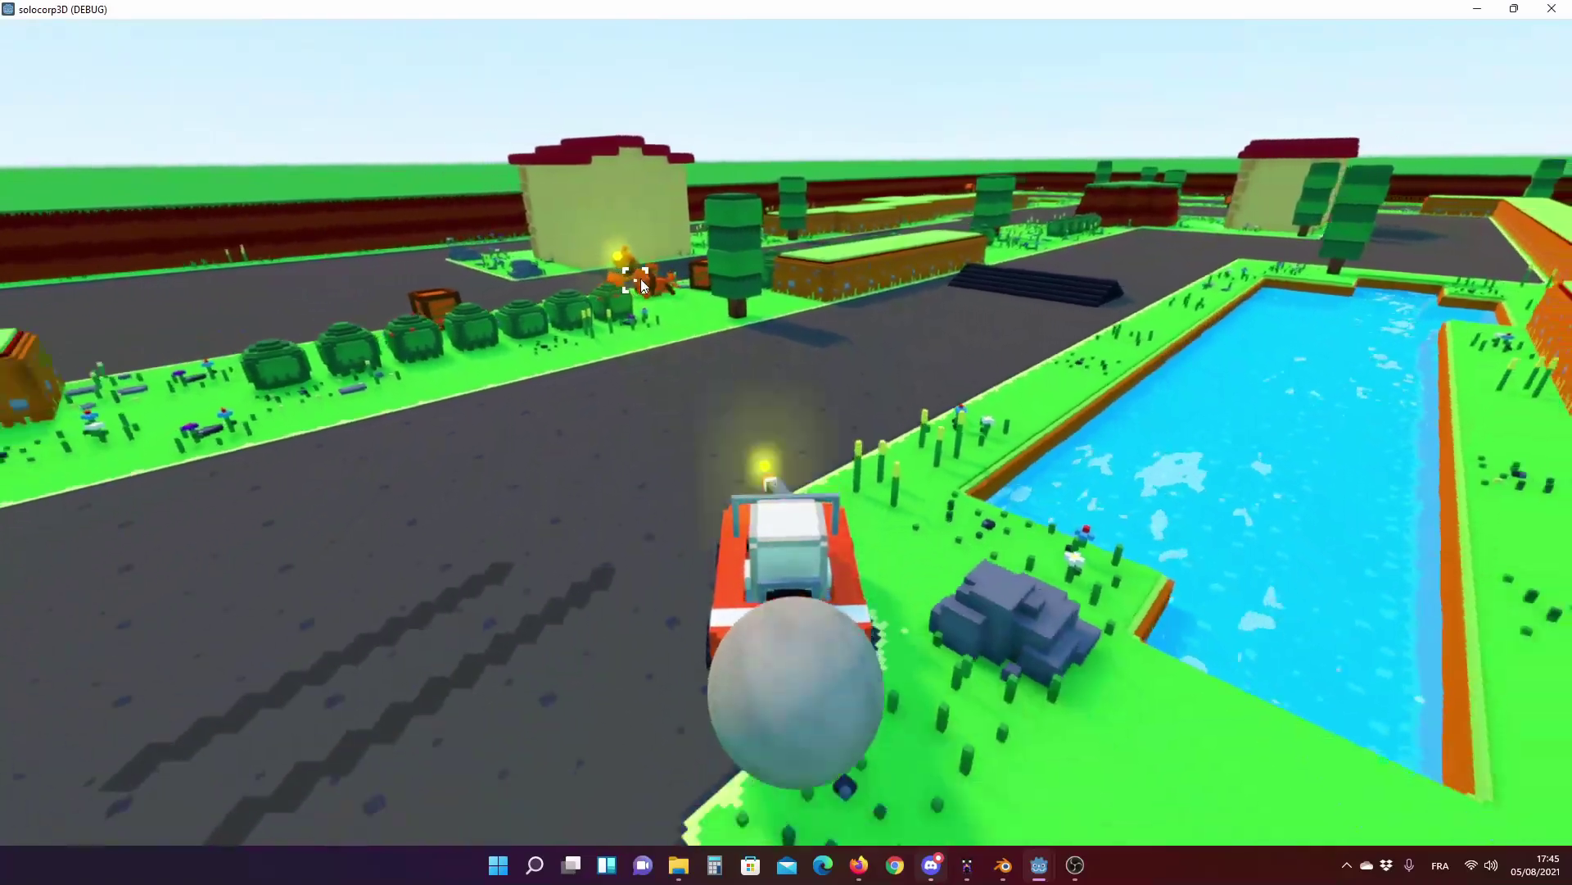
pyautogui.press('Left')
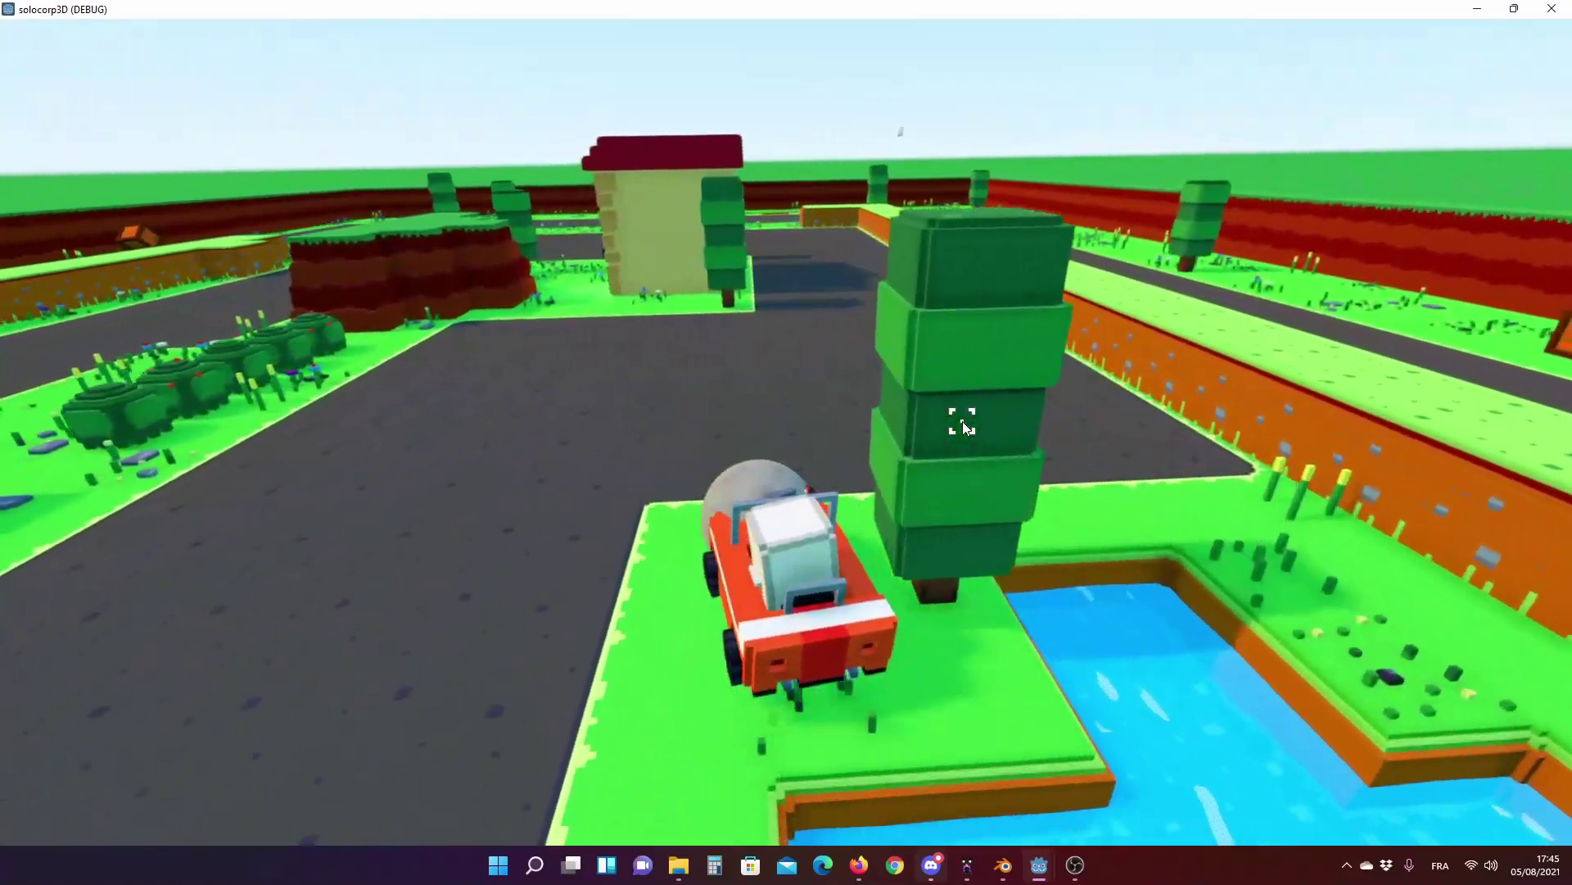
pyautogui.press('Left')
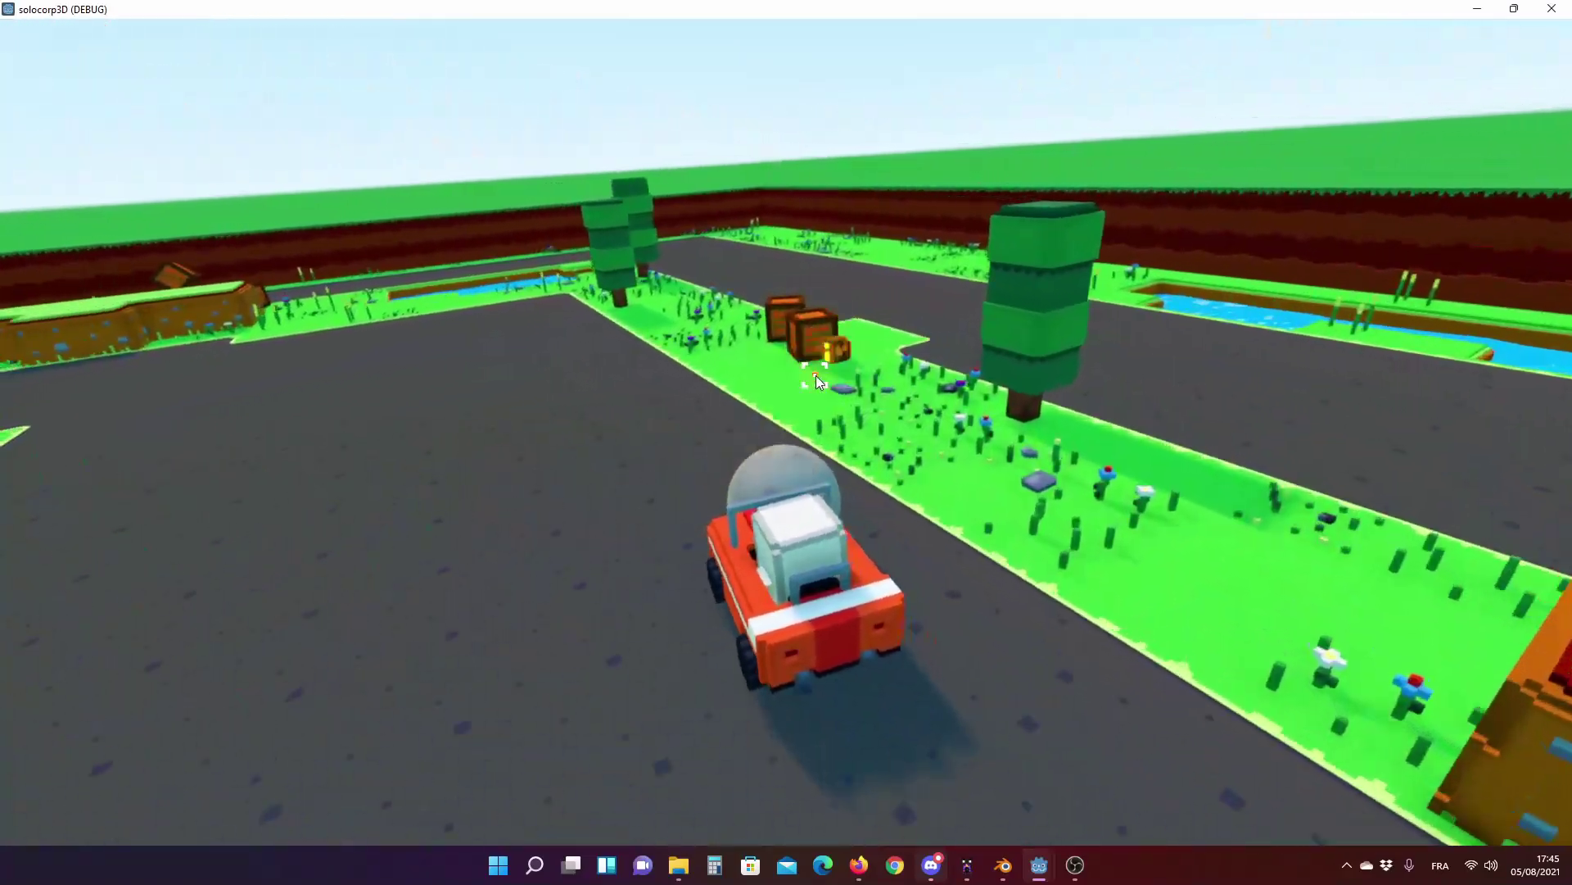
pyautogui.press('Left')
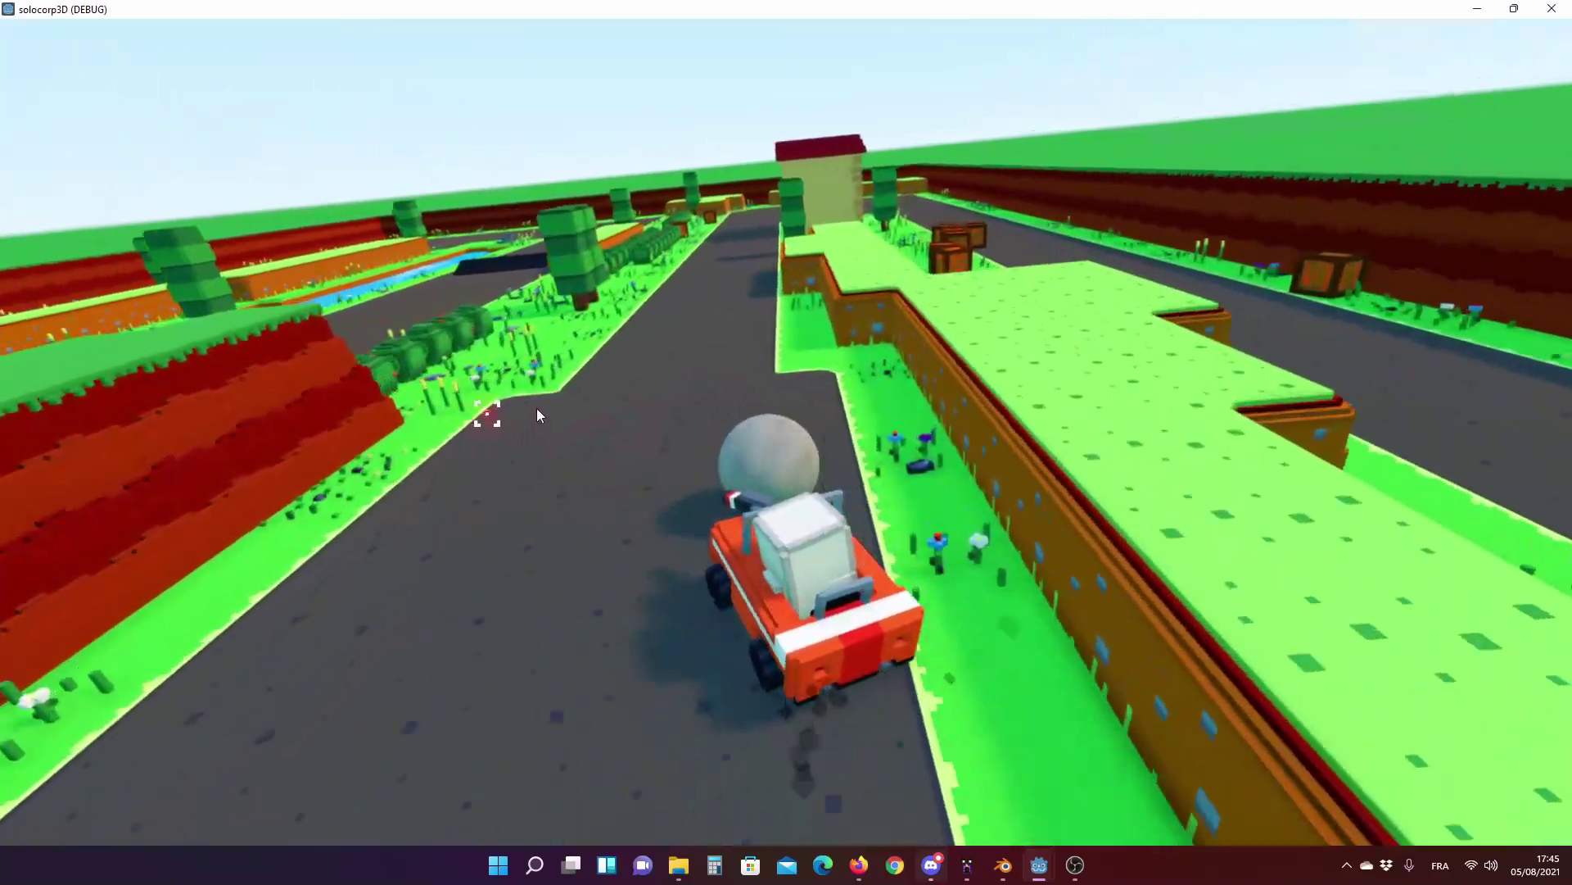
pyautogui.press('Up')
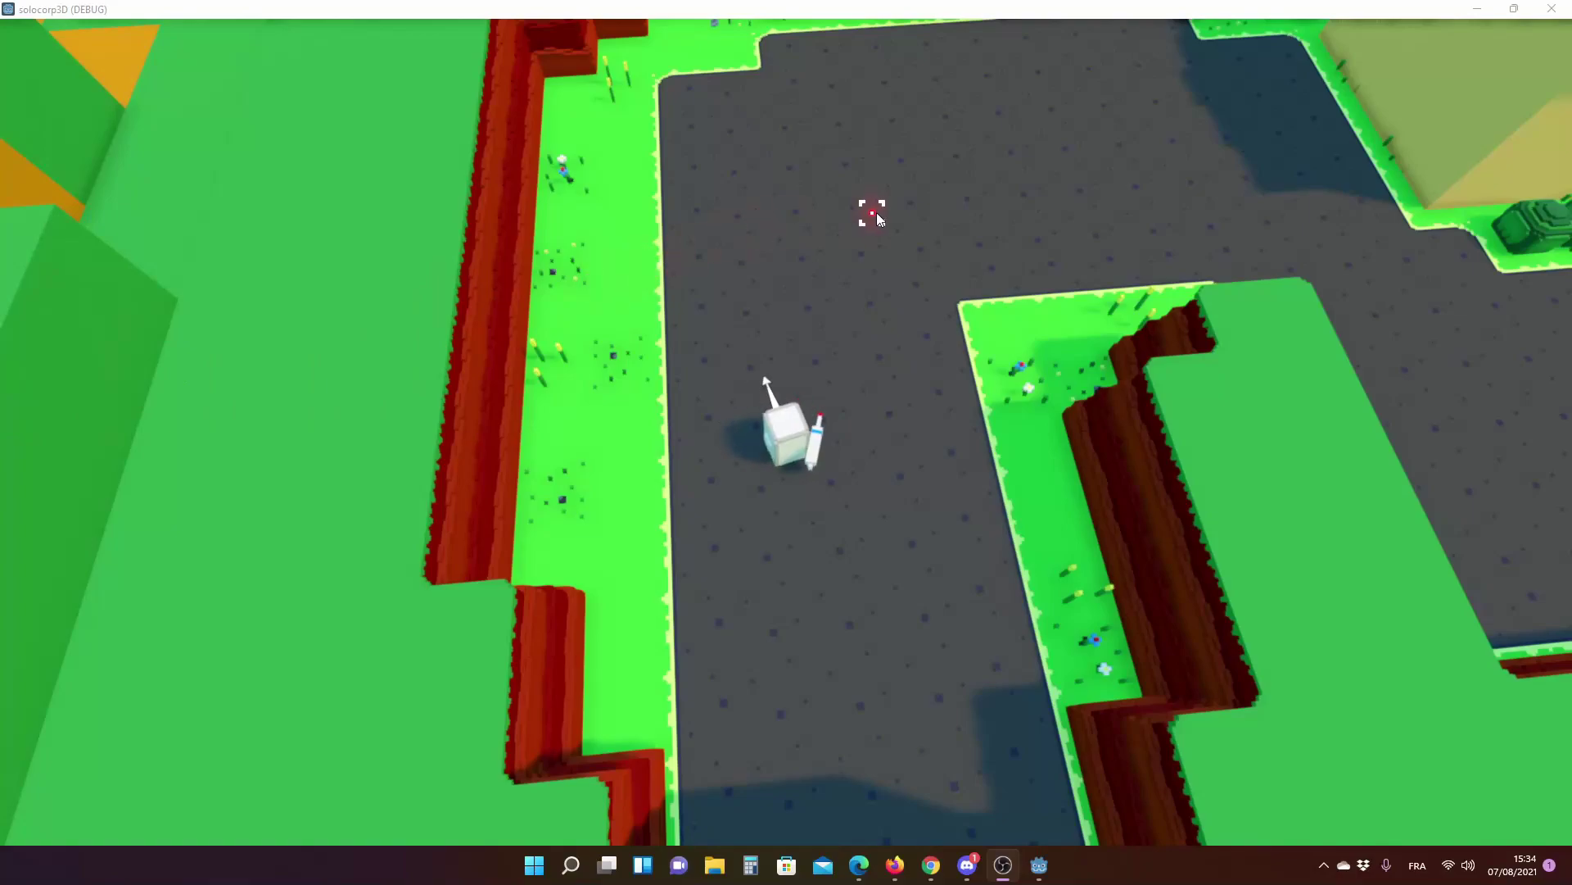
# - Walk the character up the road to the red car and get in with E
pyautogui.press('w')
pyautogui.press('d')
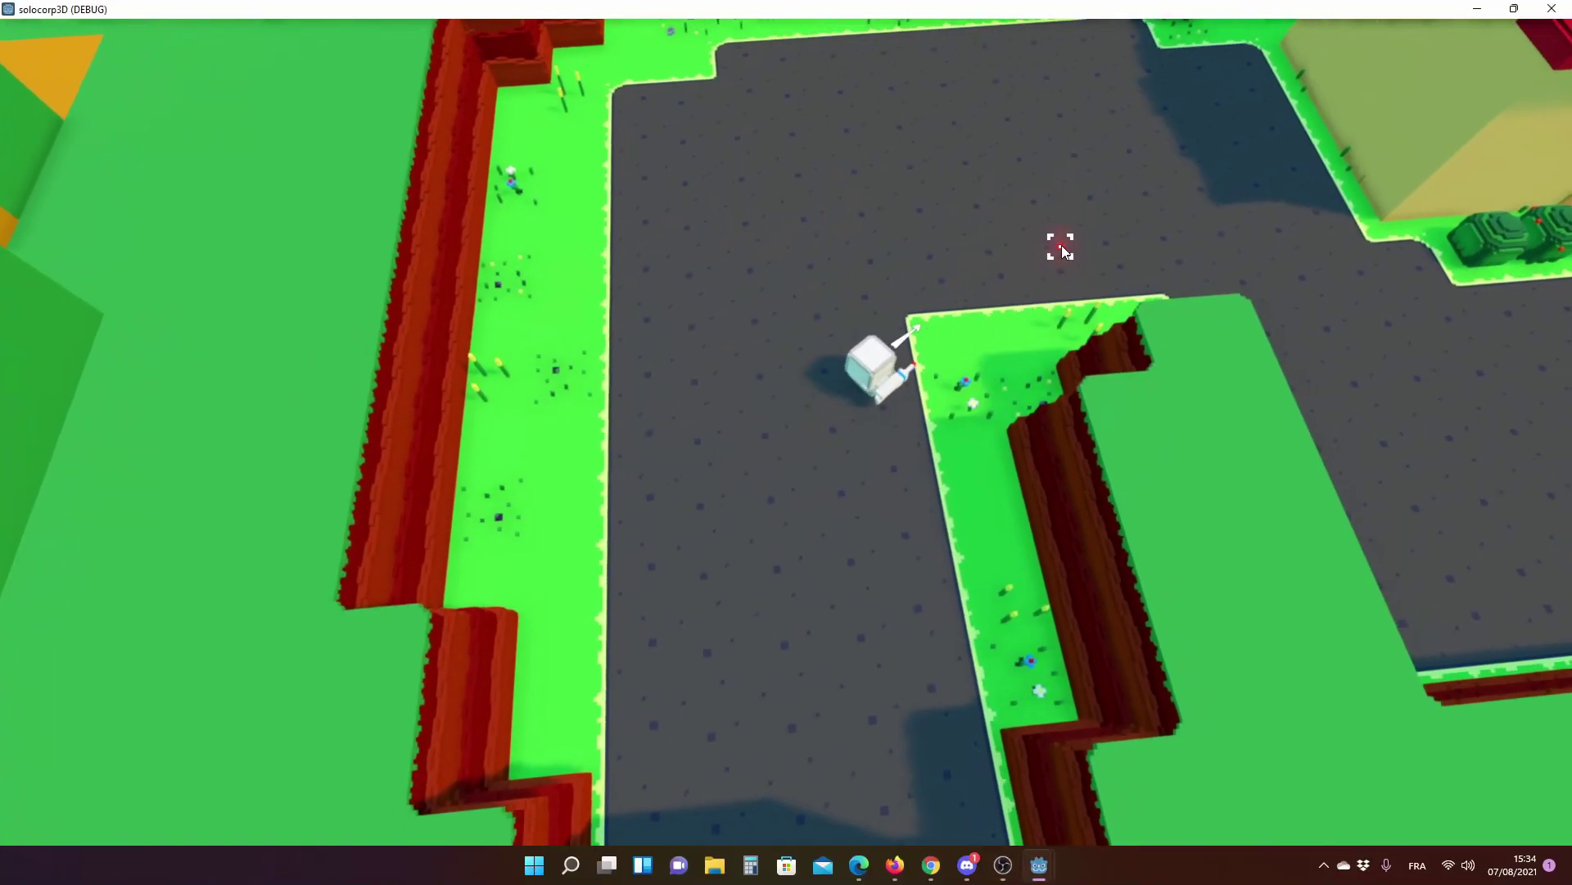
pyautogui.press('w')
pyautogui.press('d')
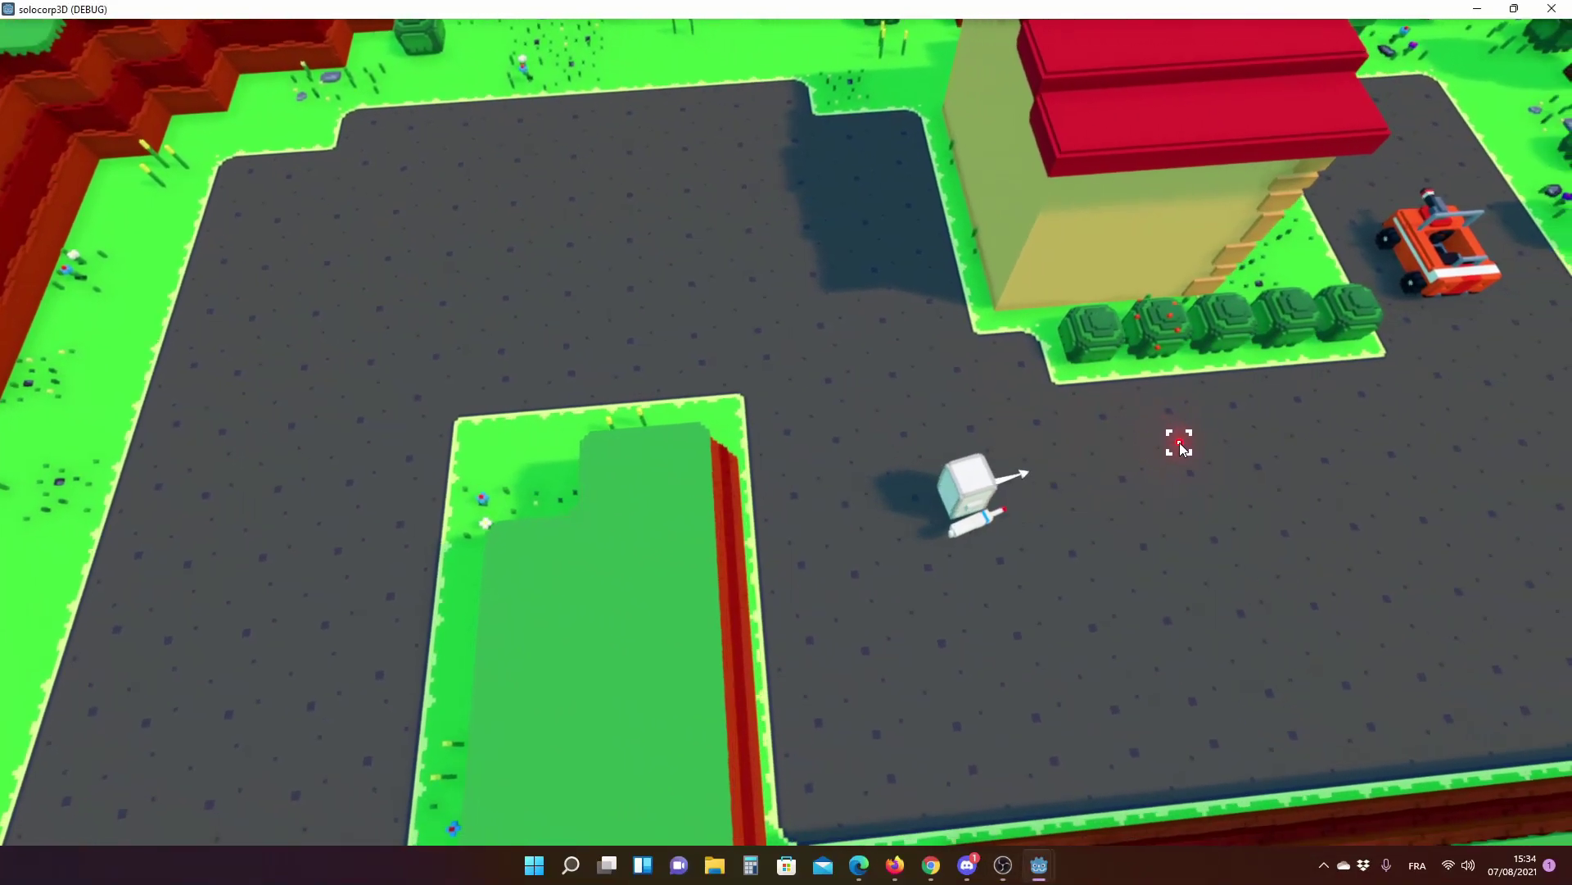
pyautogui.press('w')
pyautogui.press('d')
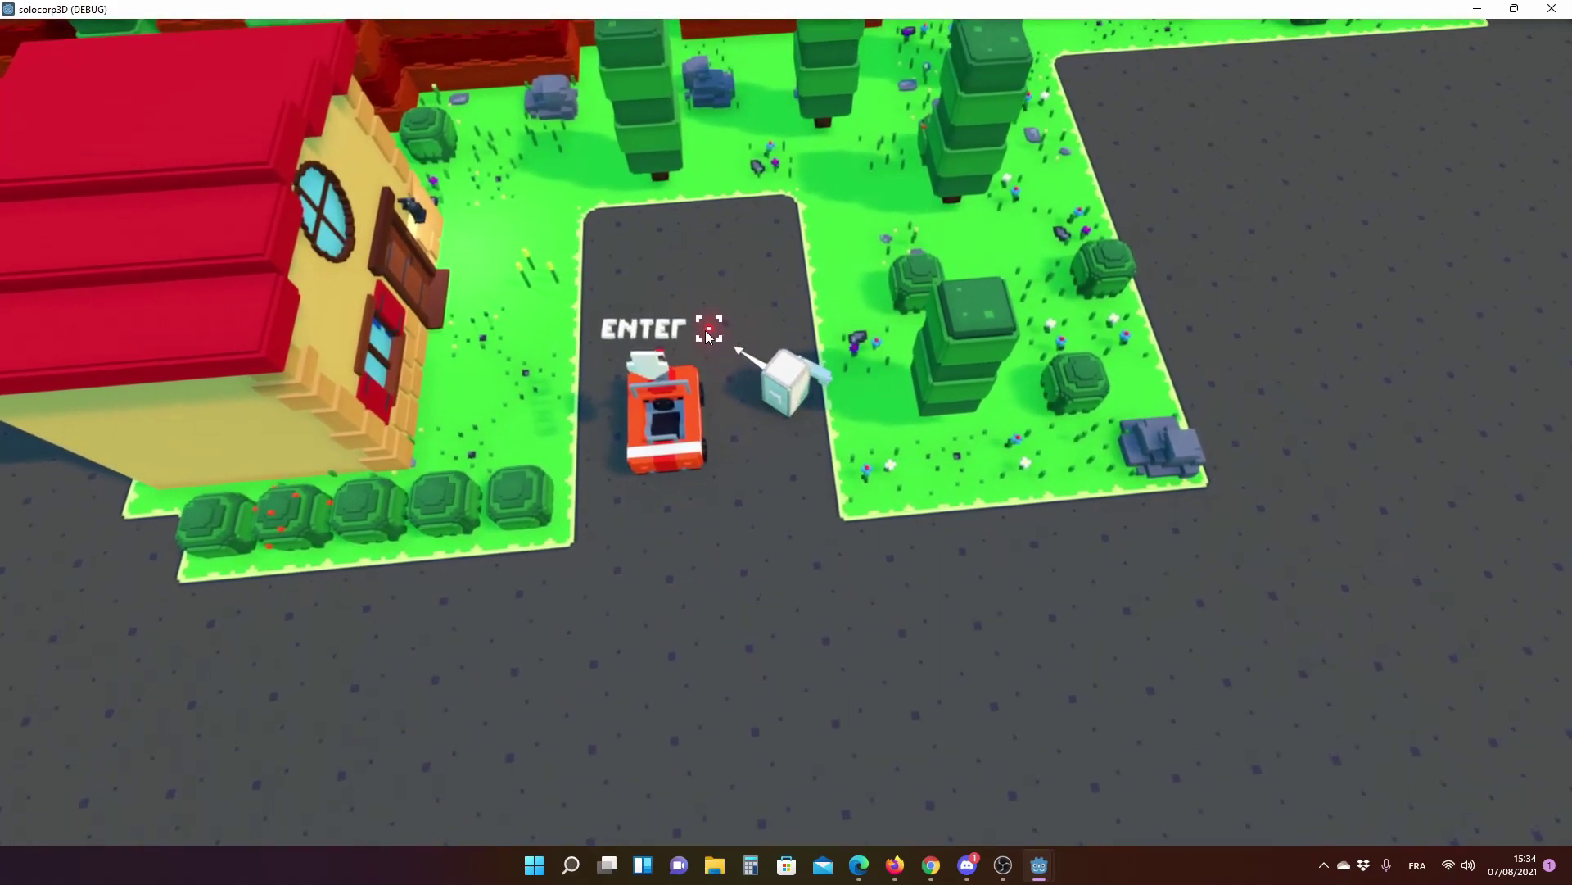
pyautogui.press('q')
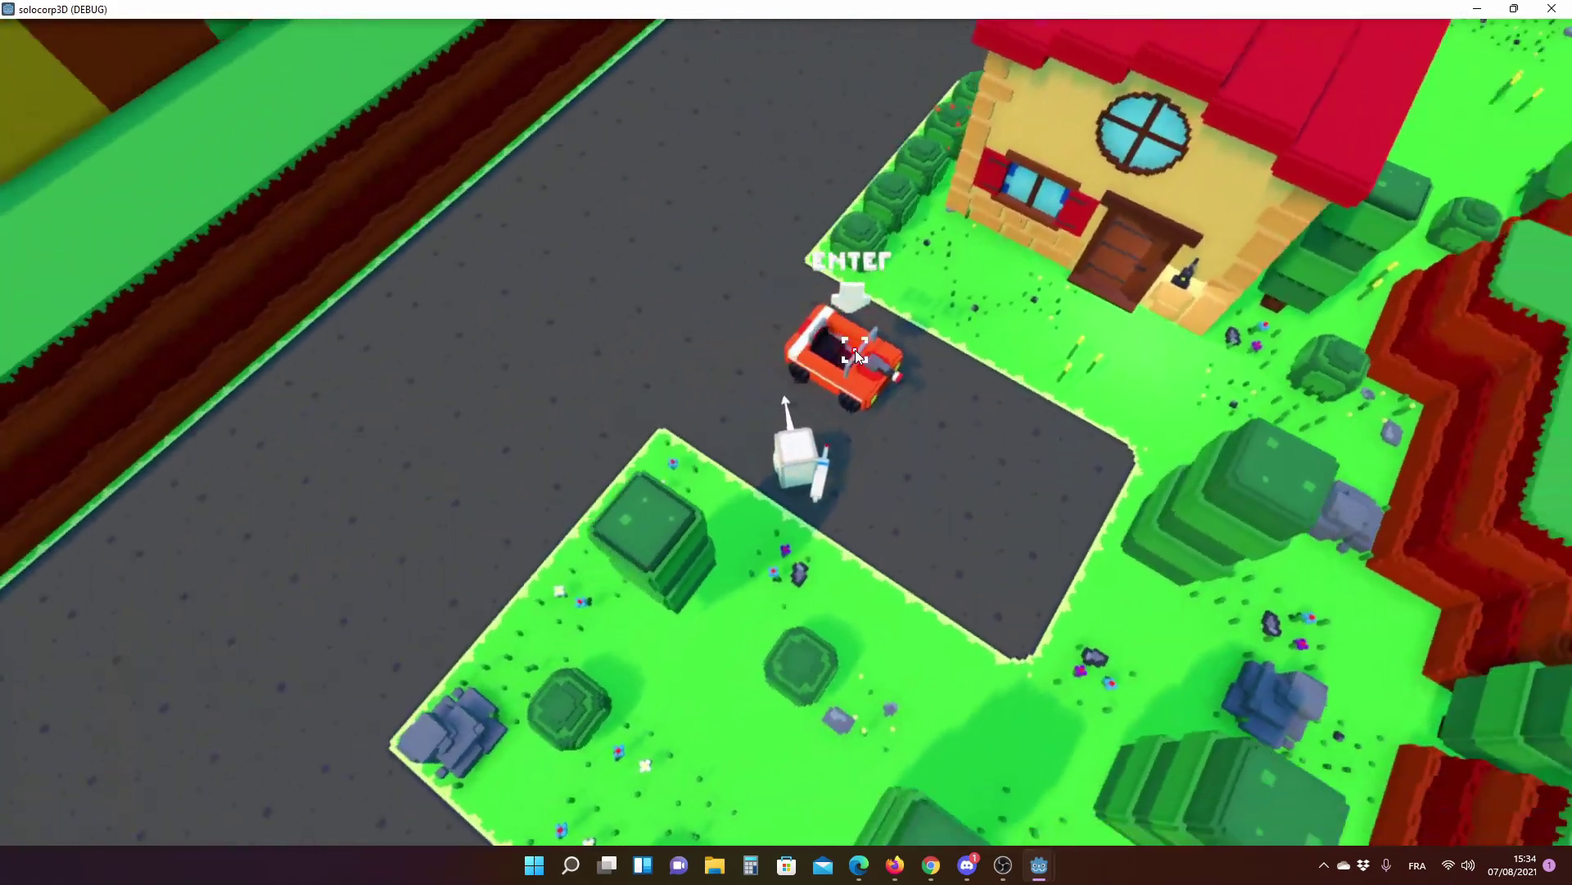
pyautogui.press('w')
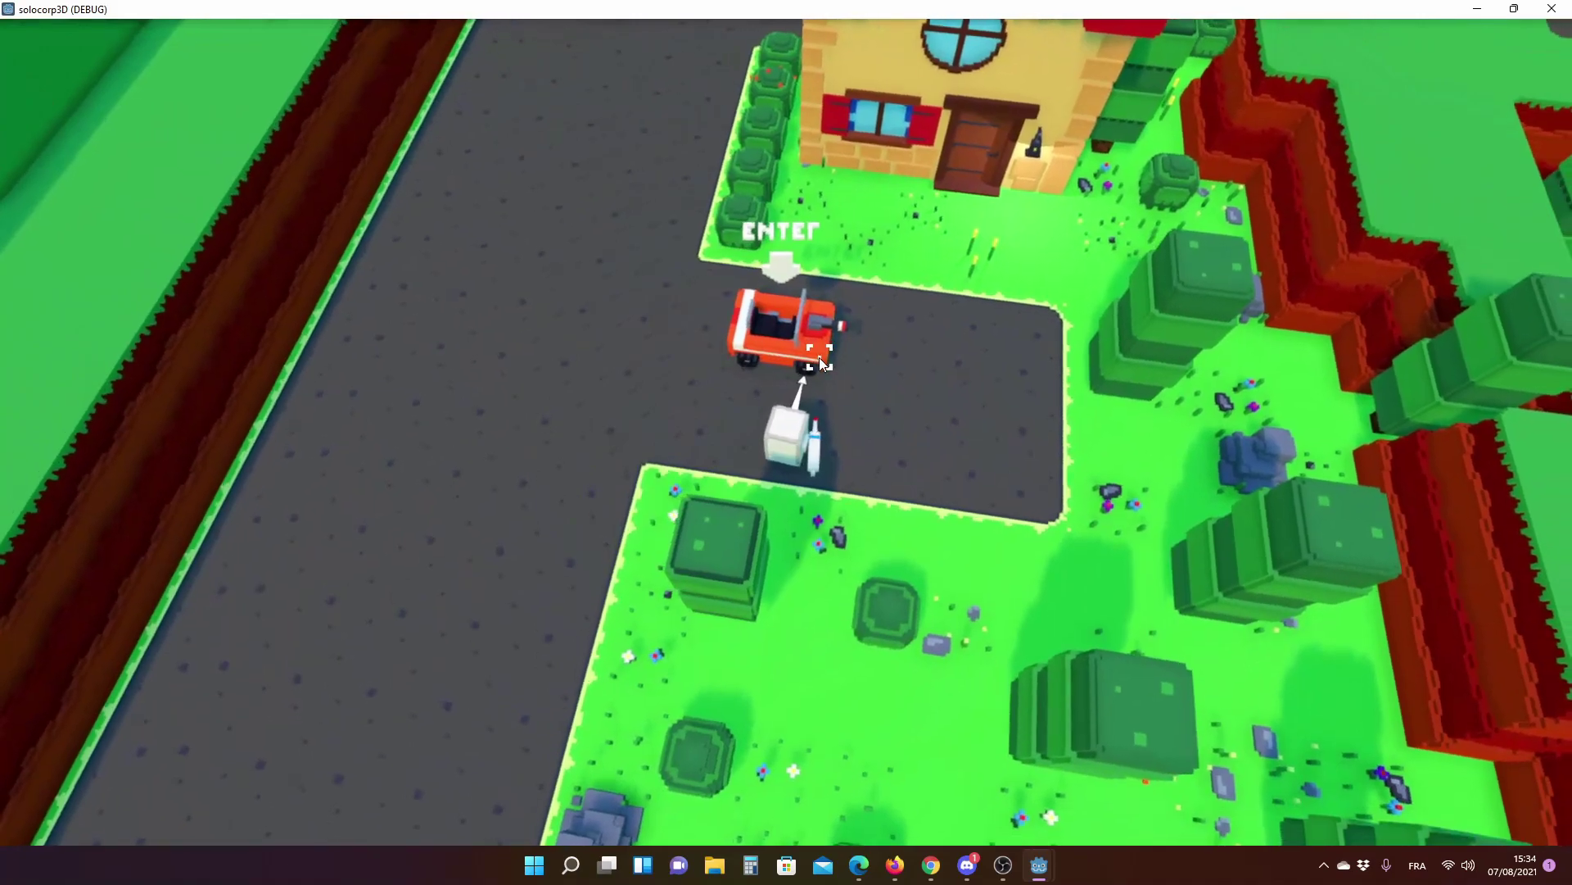
pyautogui.press('e')
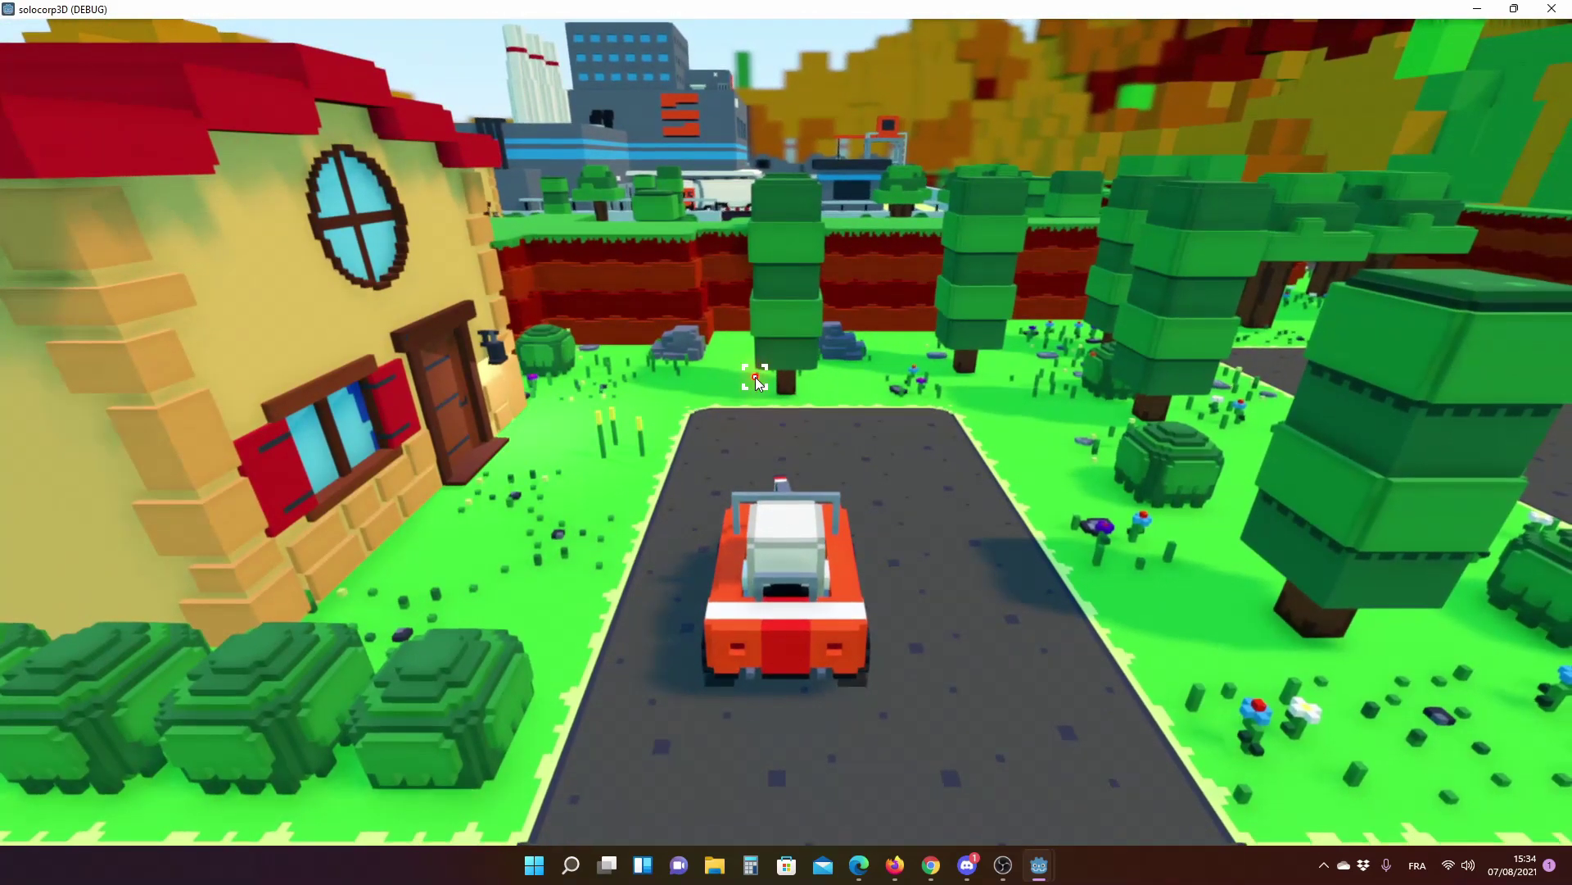
# - Drive the red car along the winding roads past the water into the paved factory area
pyautogui.press('s')
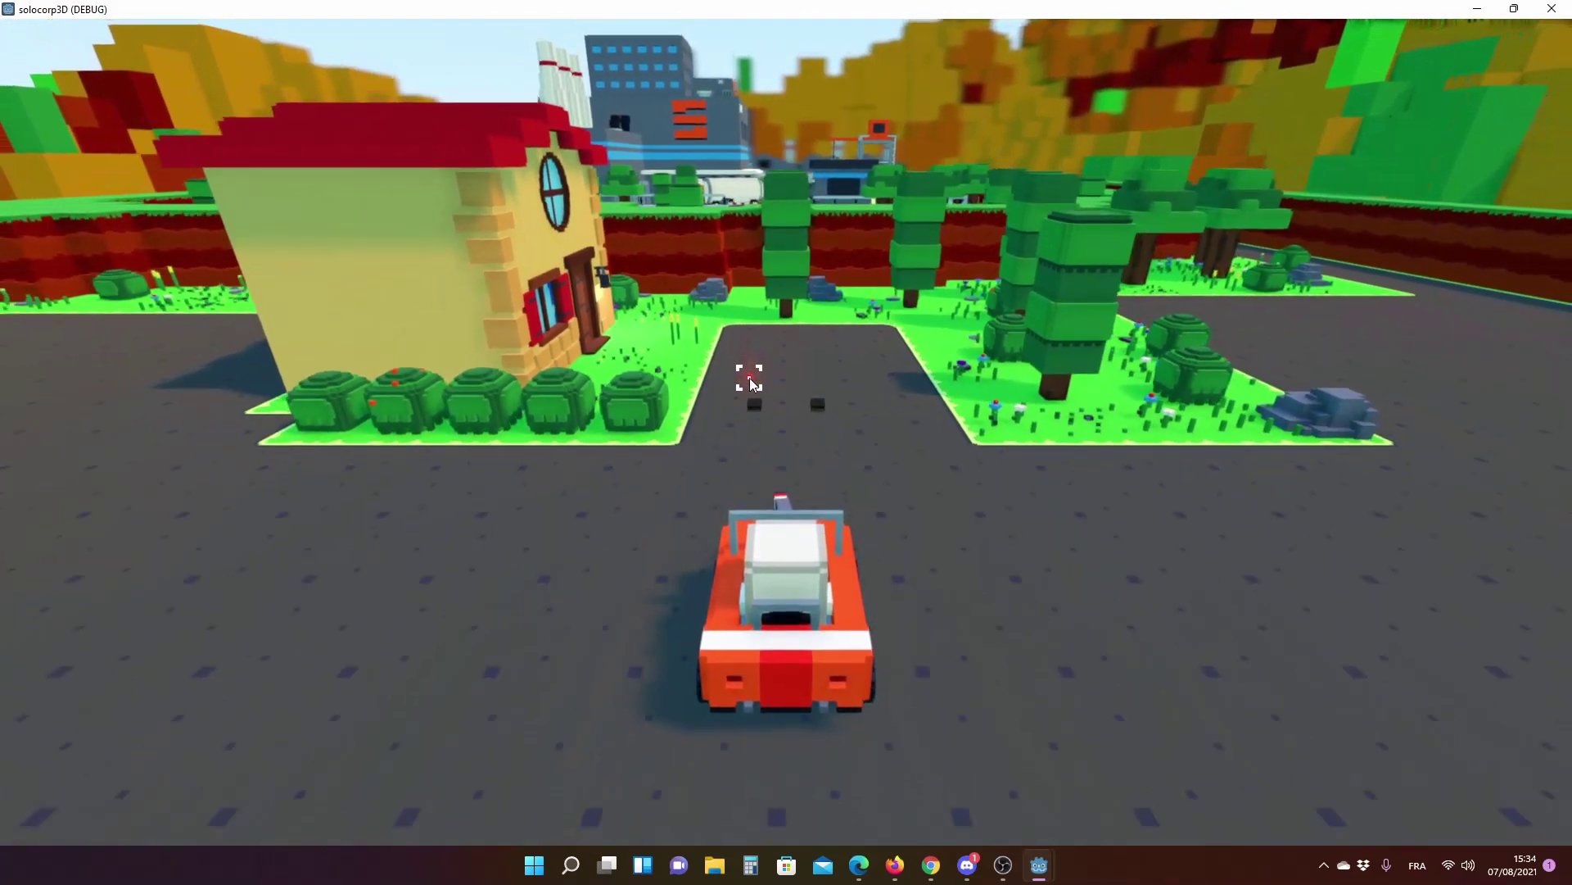
pyautogui.press('w')
pyautogui.press('d')
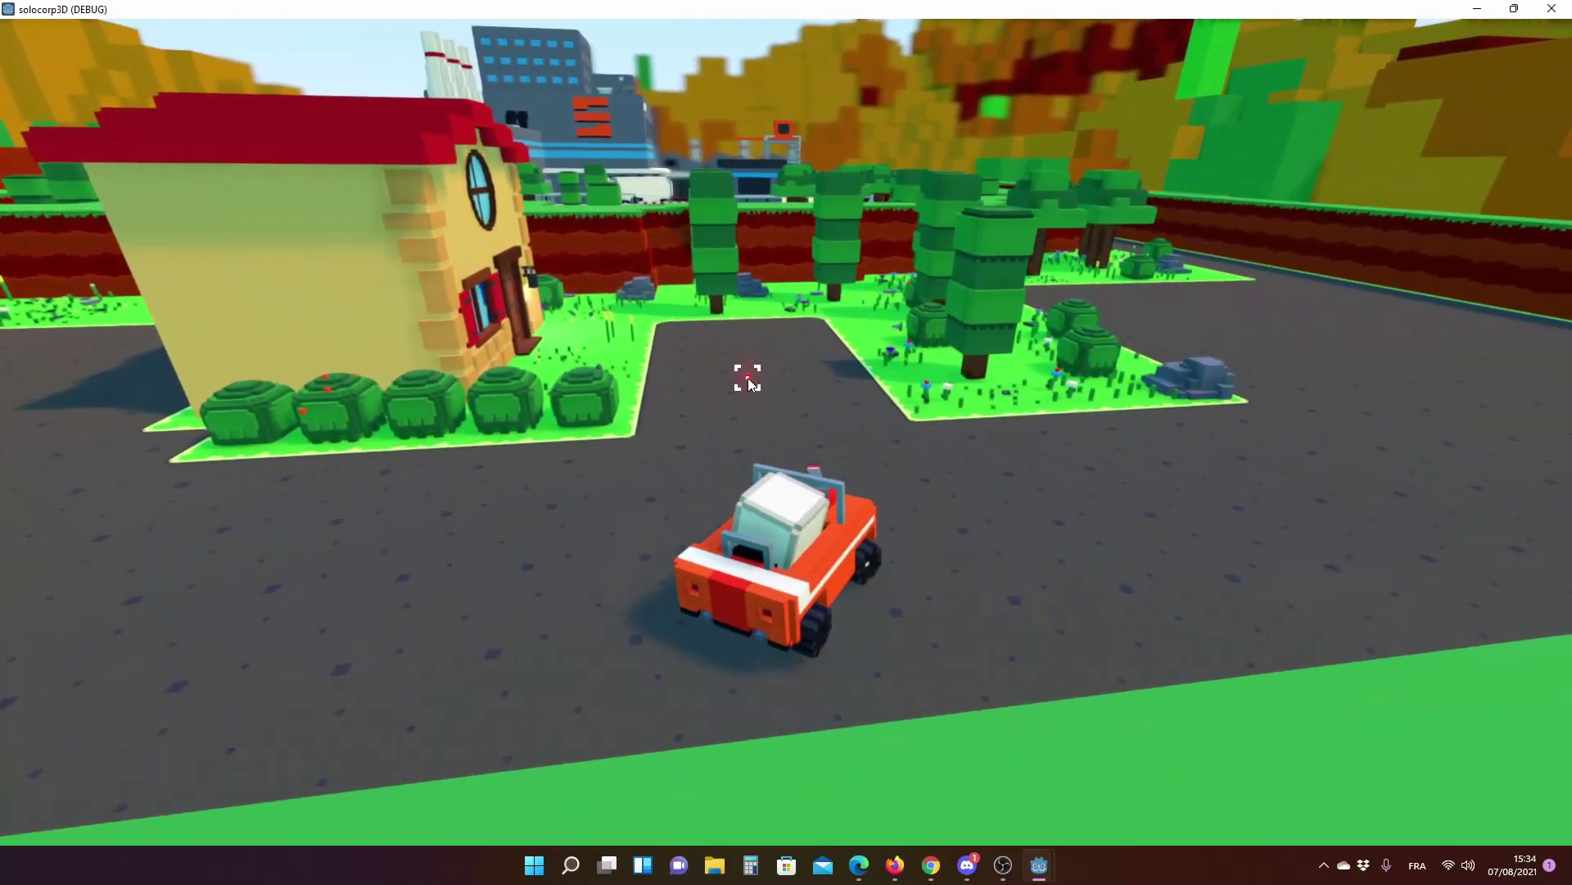
pyautogui.press('d')
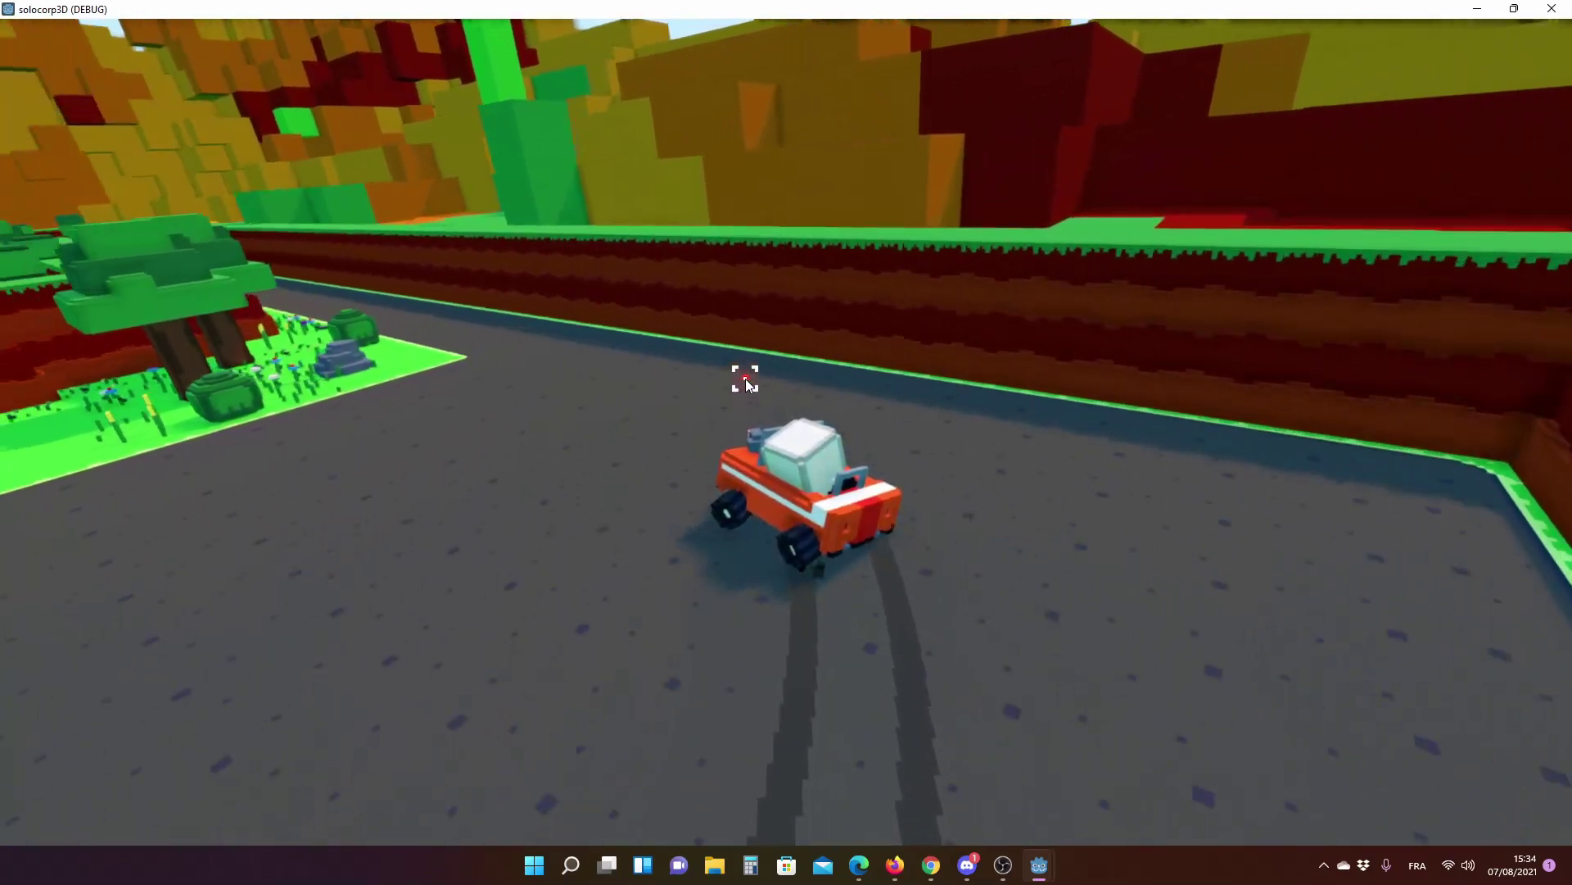
pyautogui.press('w')
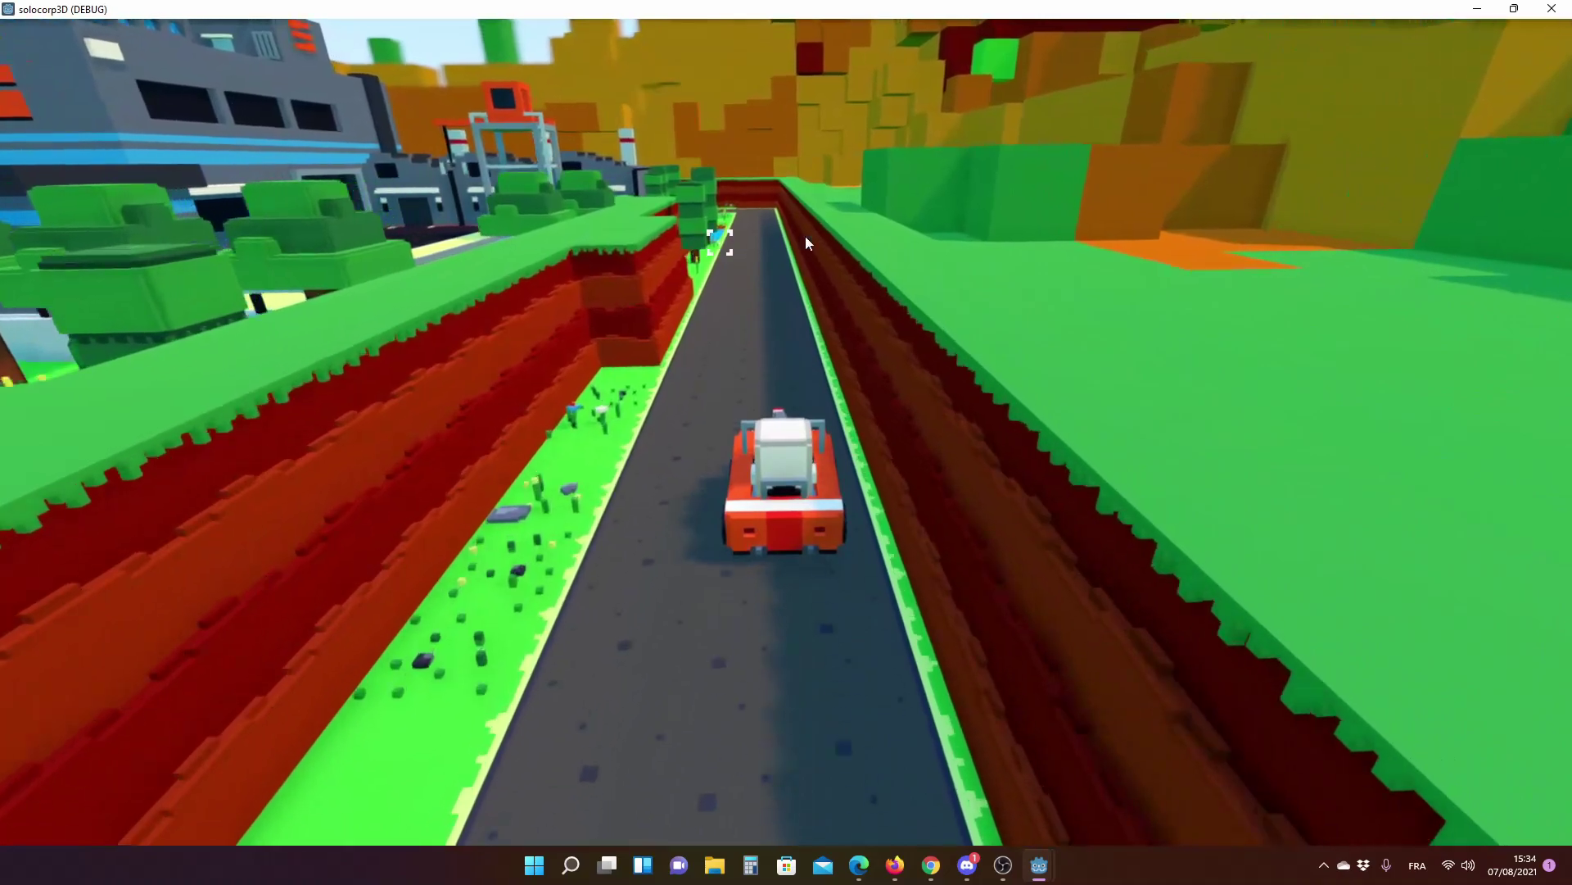
pyautogui.press('a')
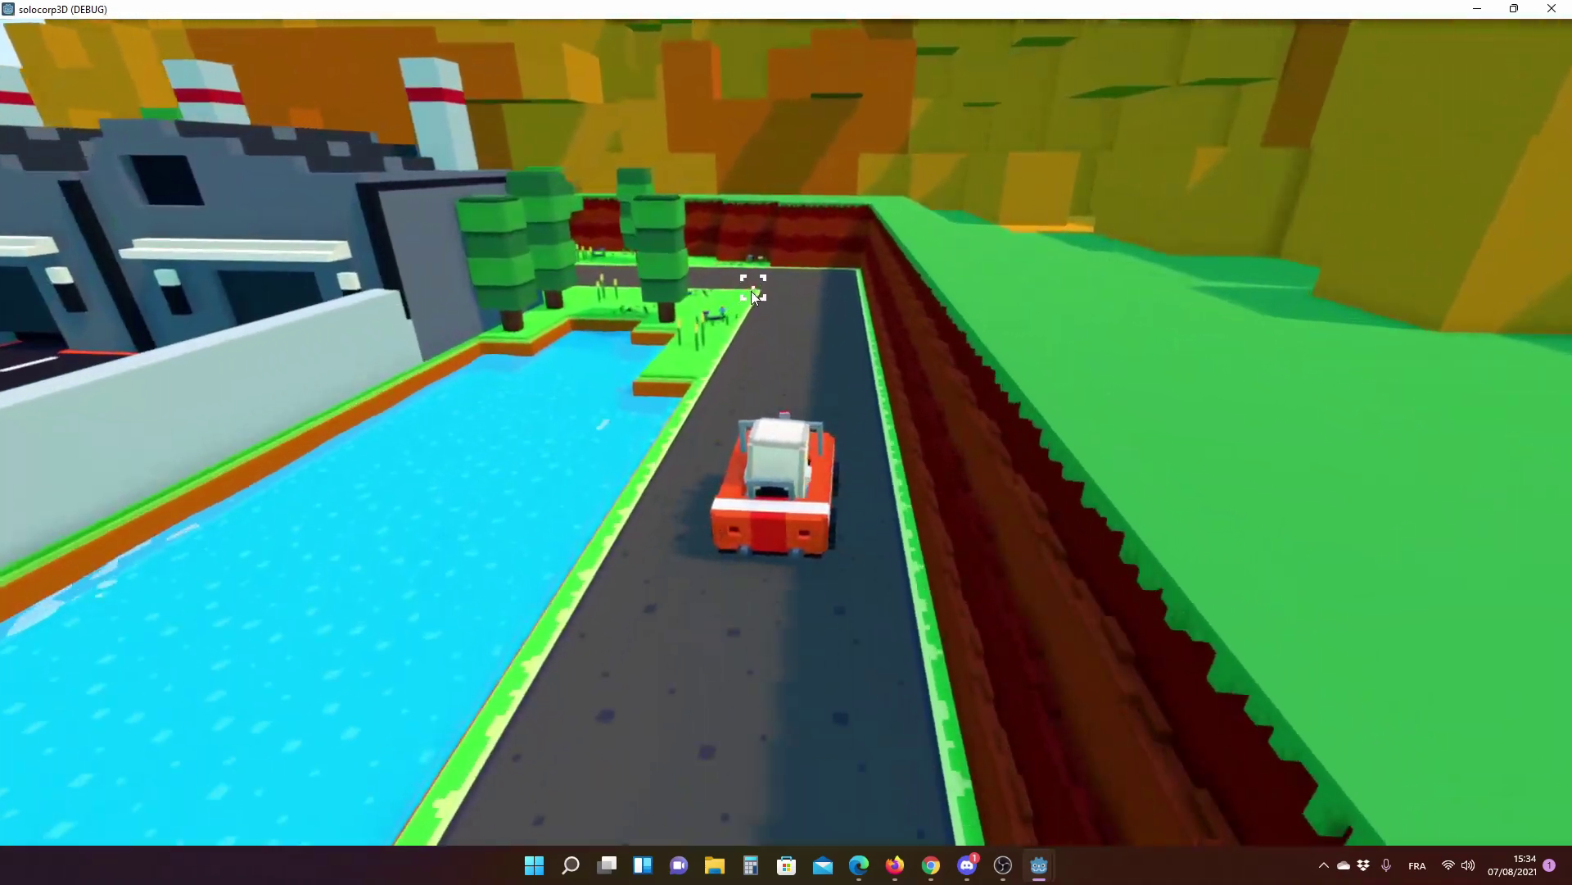
pyautogui.press('a')
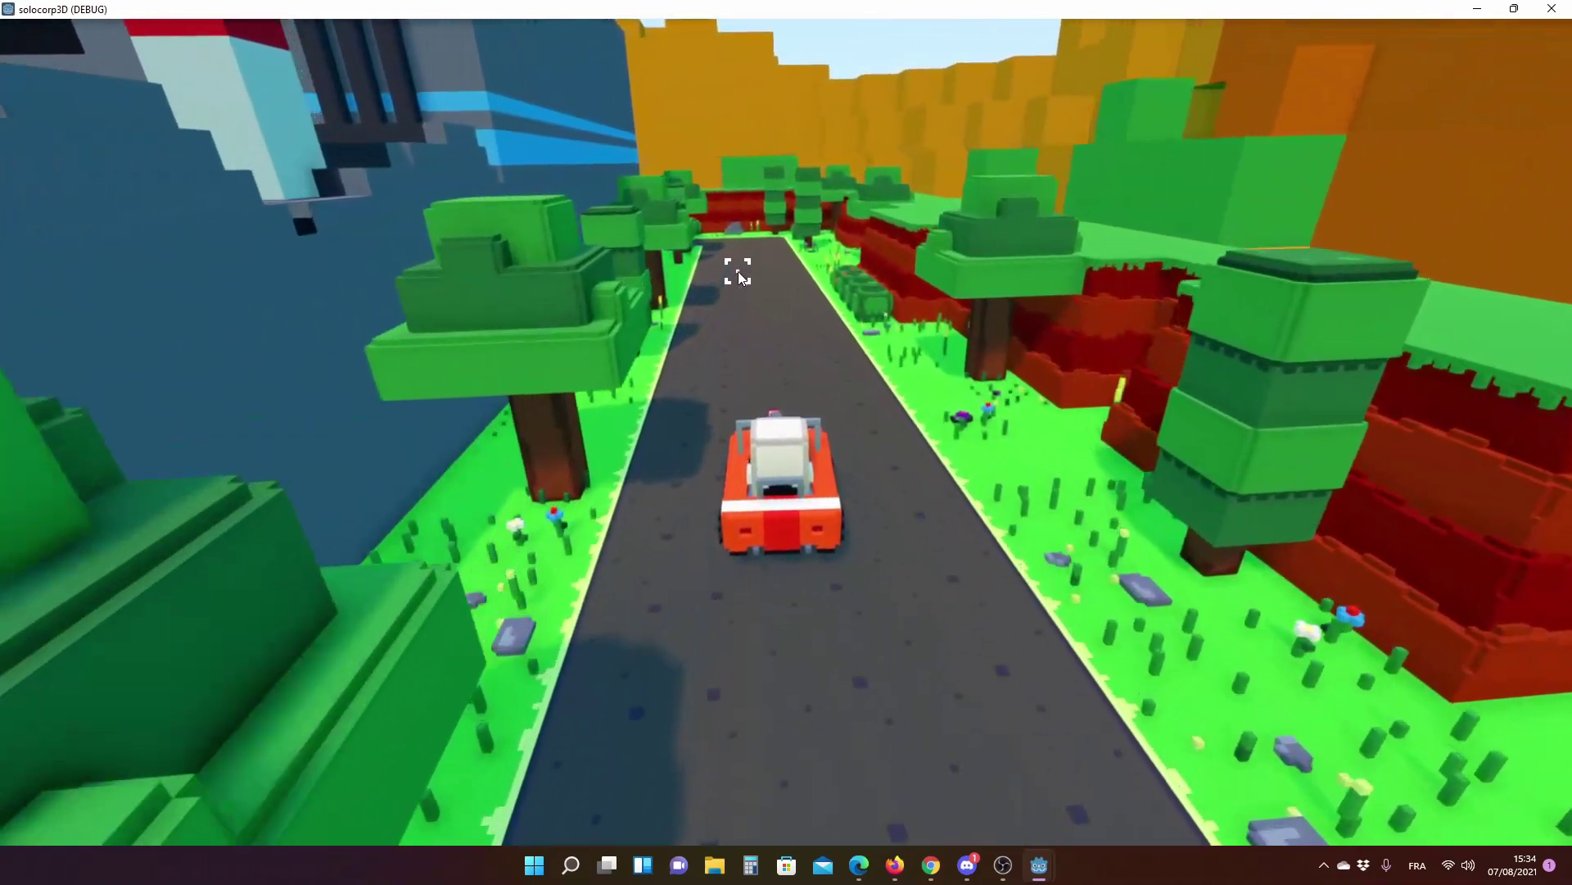
pyautogui.press('d')
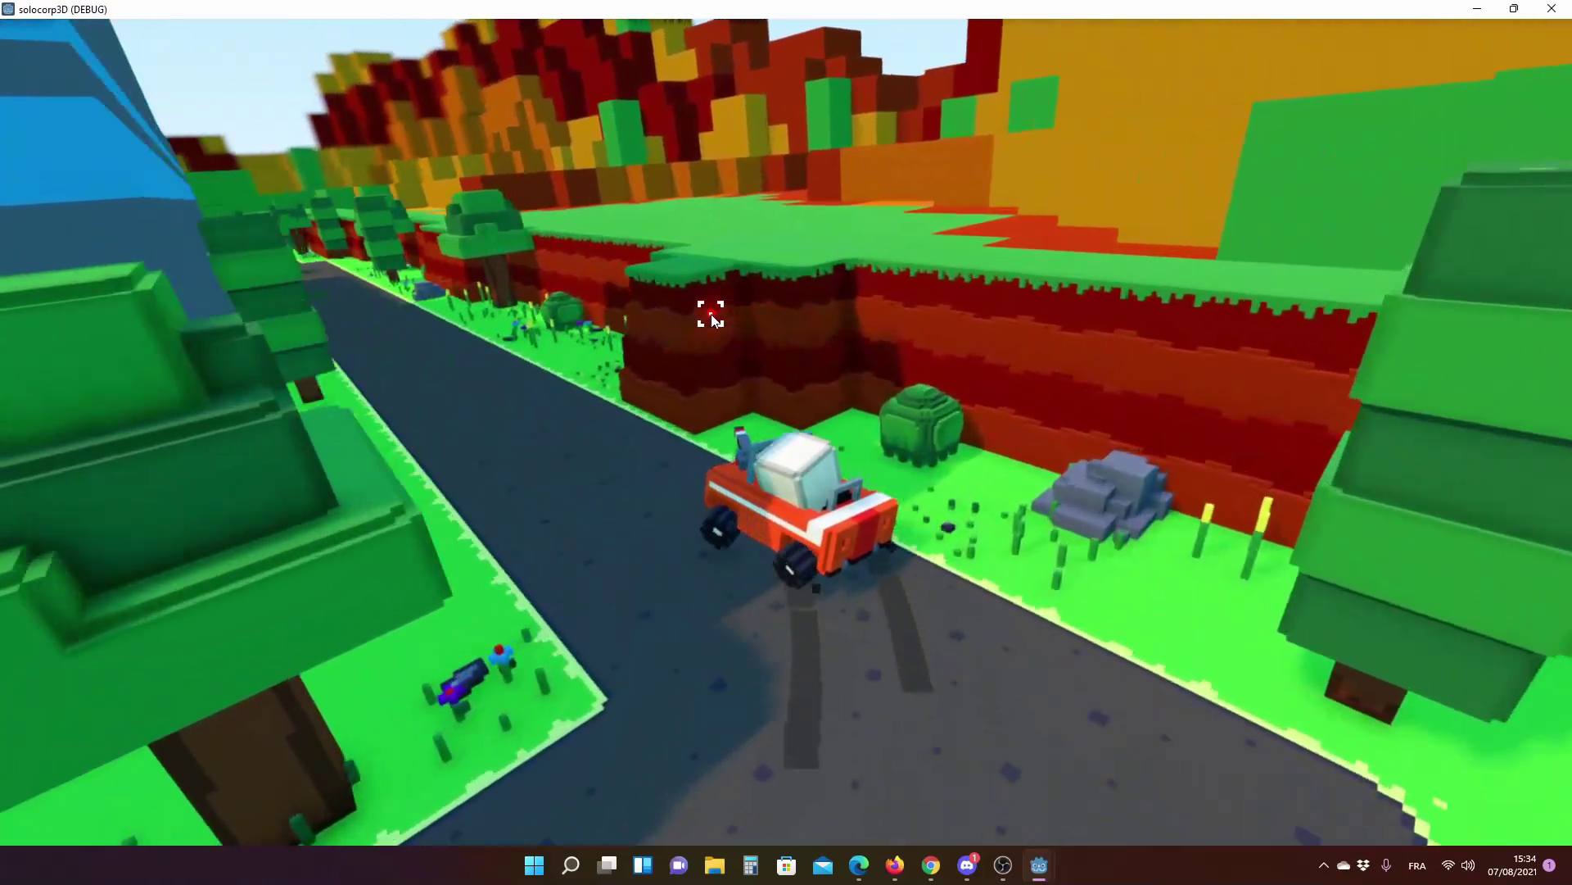
pyautogui.press('a')
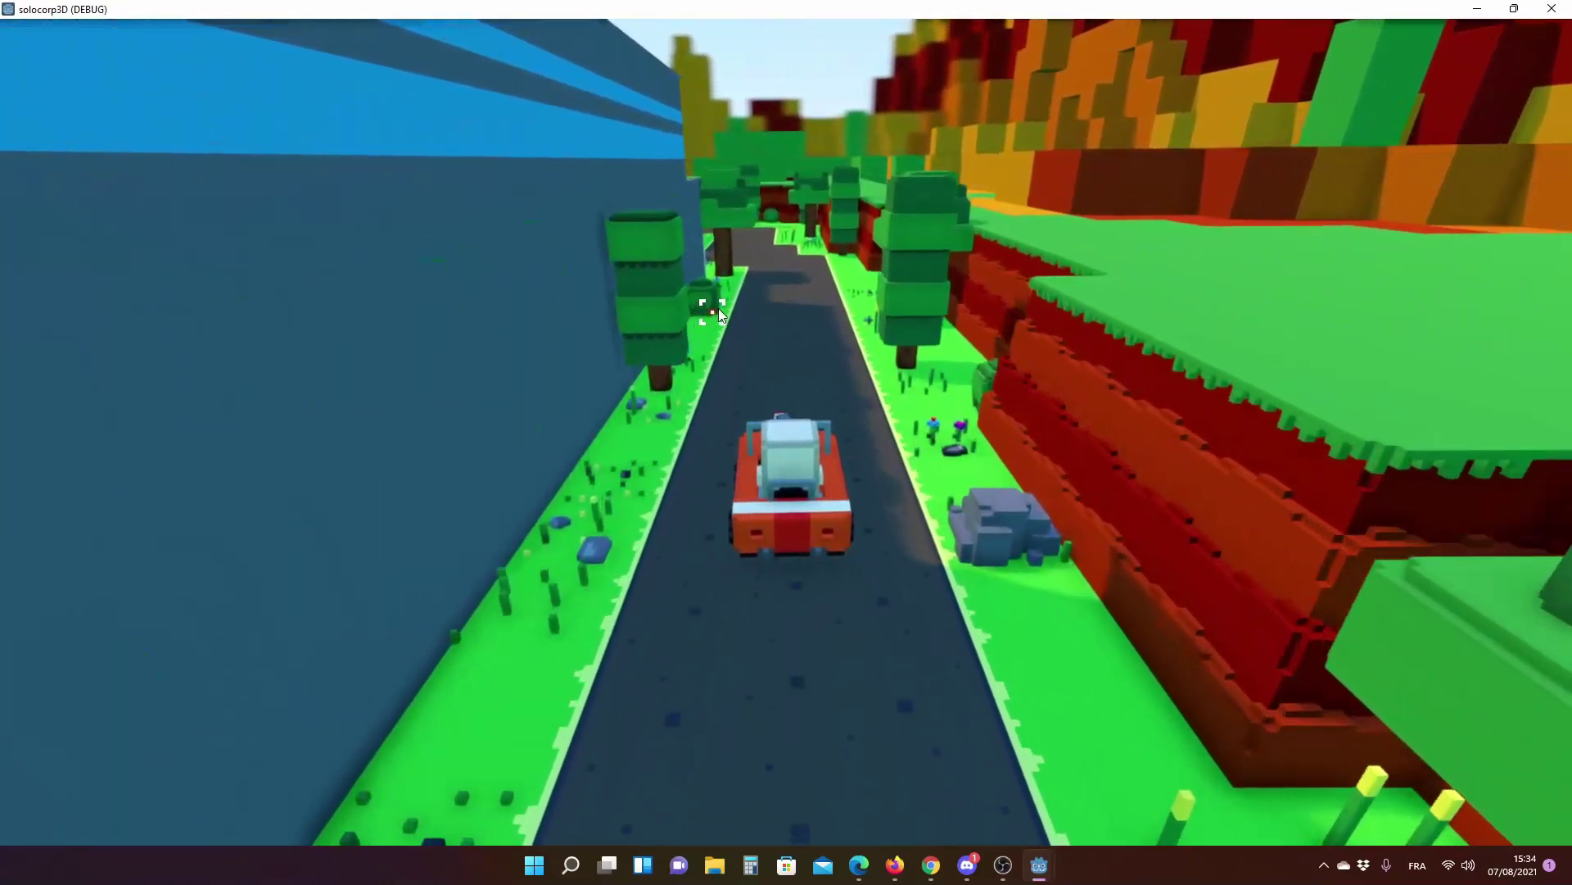
pyautogui.press('a')
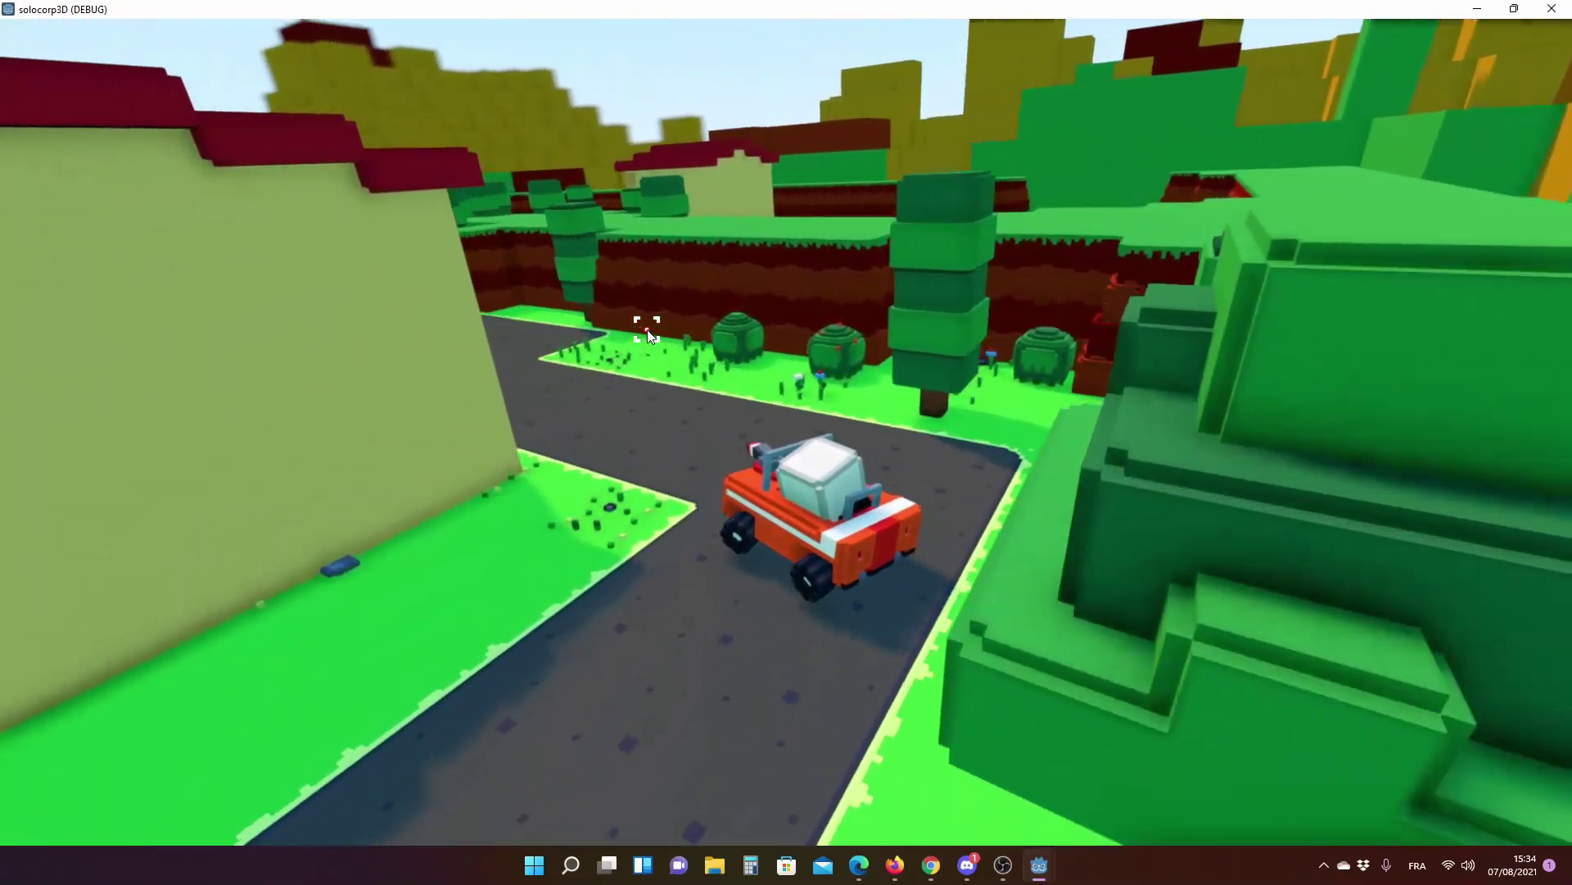
pyautogui.press('a')
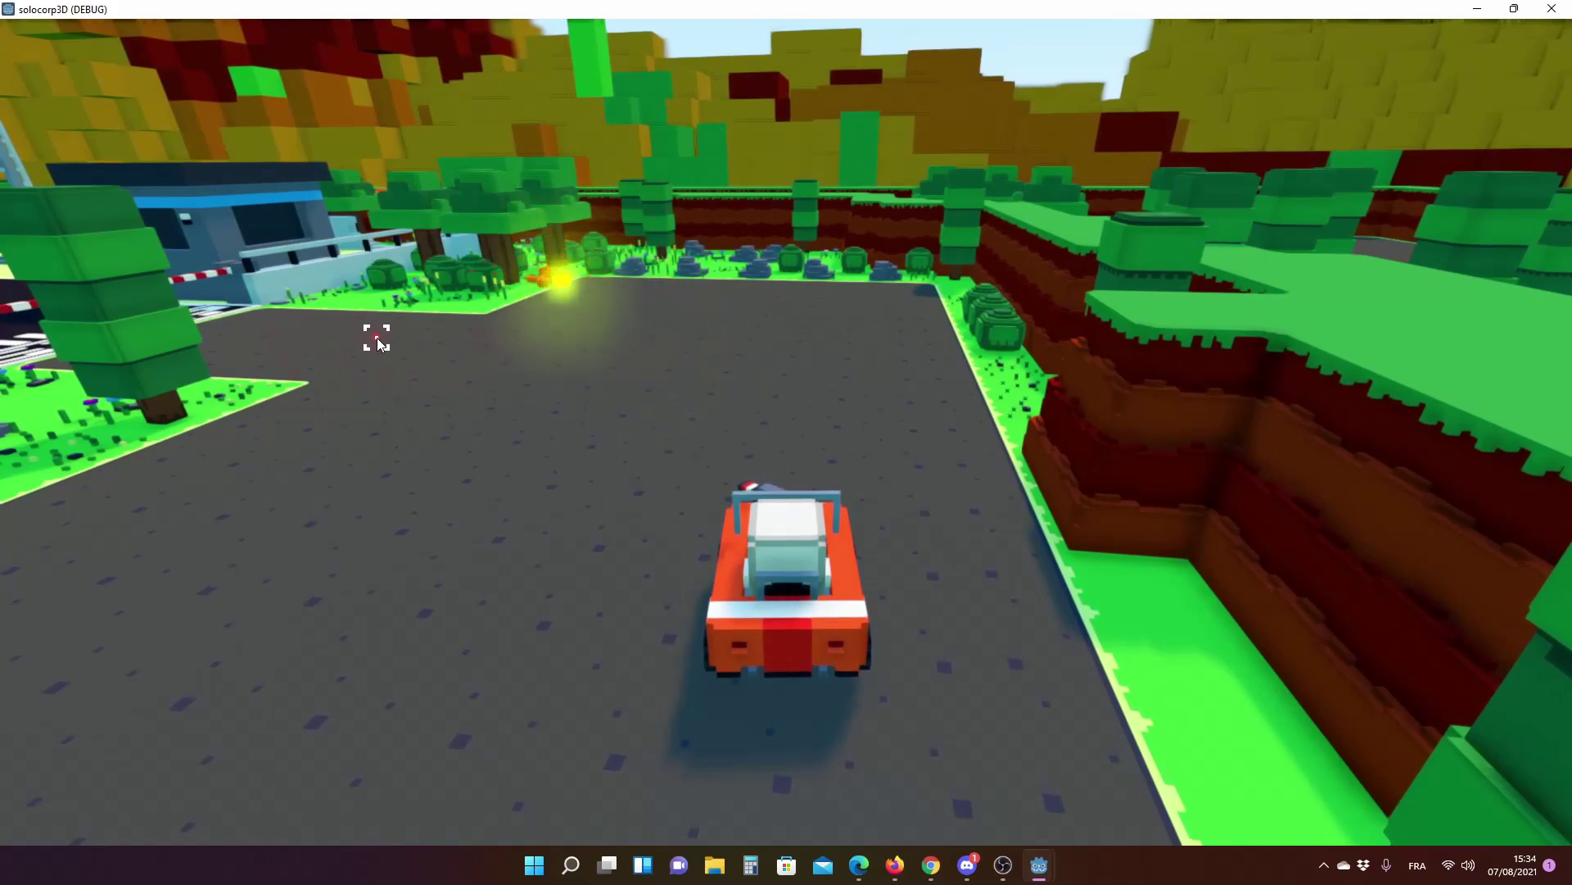
pyautogui.press('a')
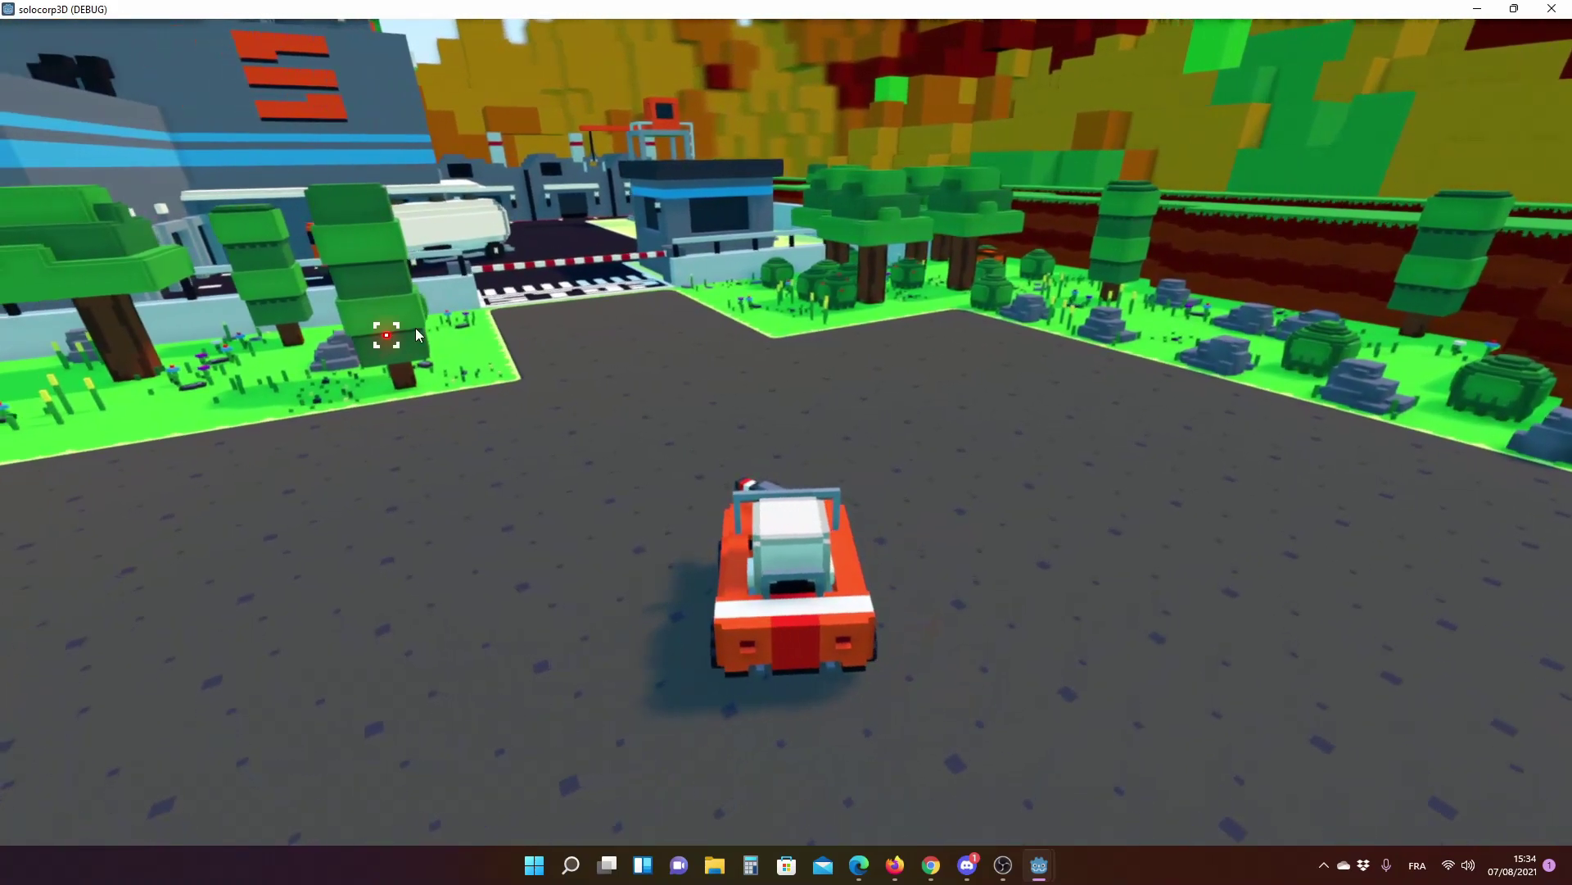
# - Exit the car, walk across the railroad crossing and smash the orange crate
pyautogui.press('e')
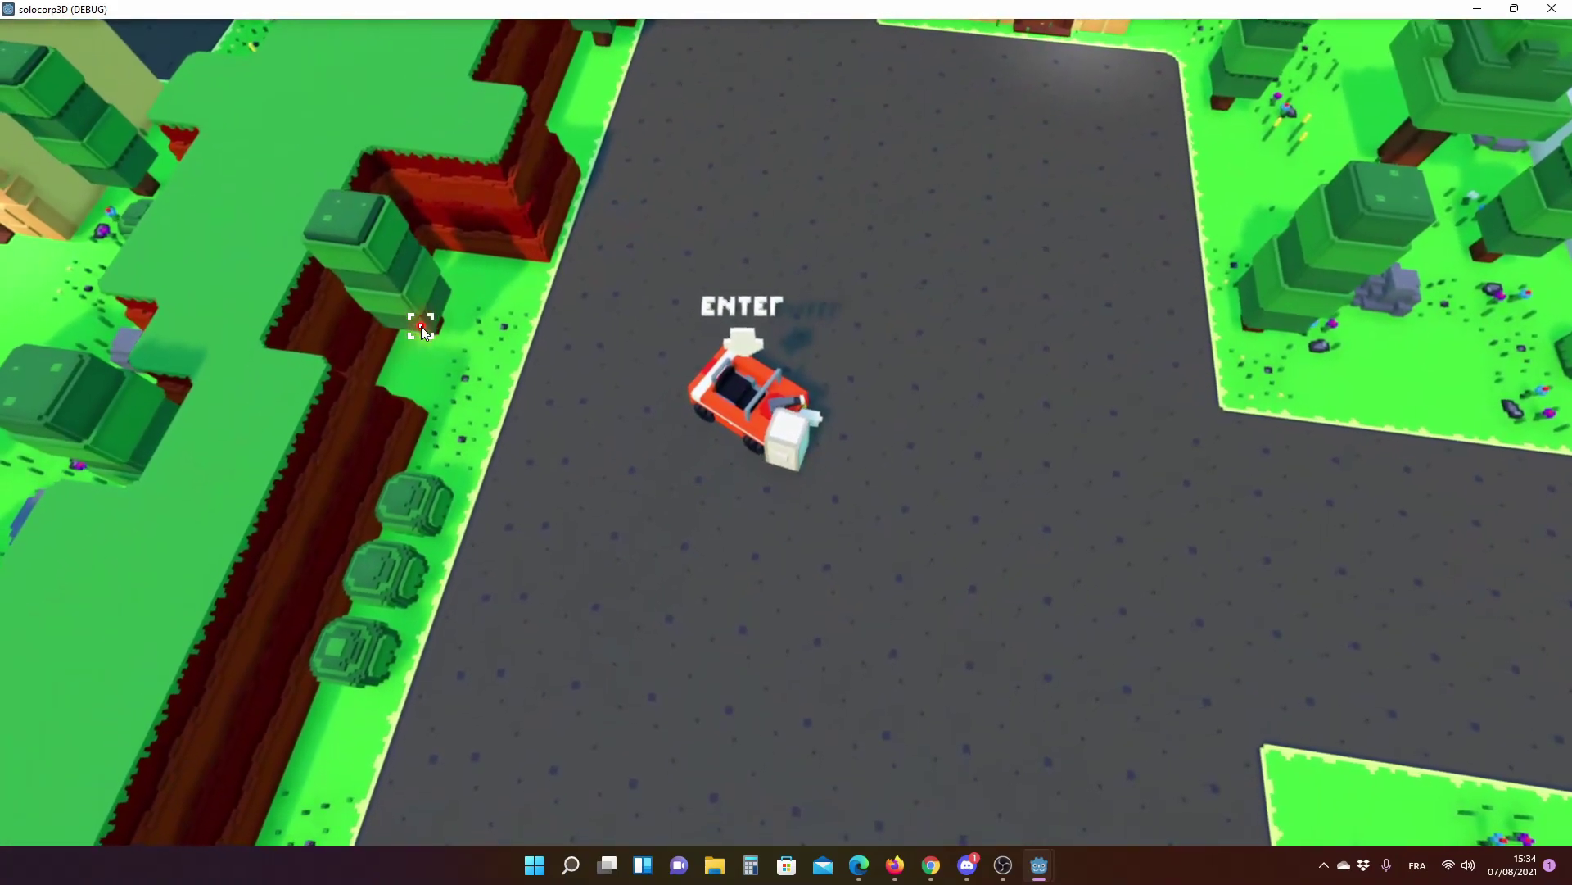
pyautogui.press('s')
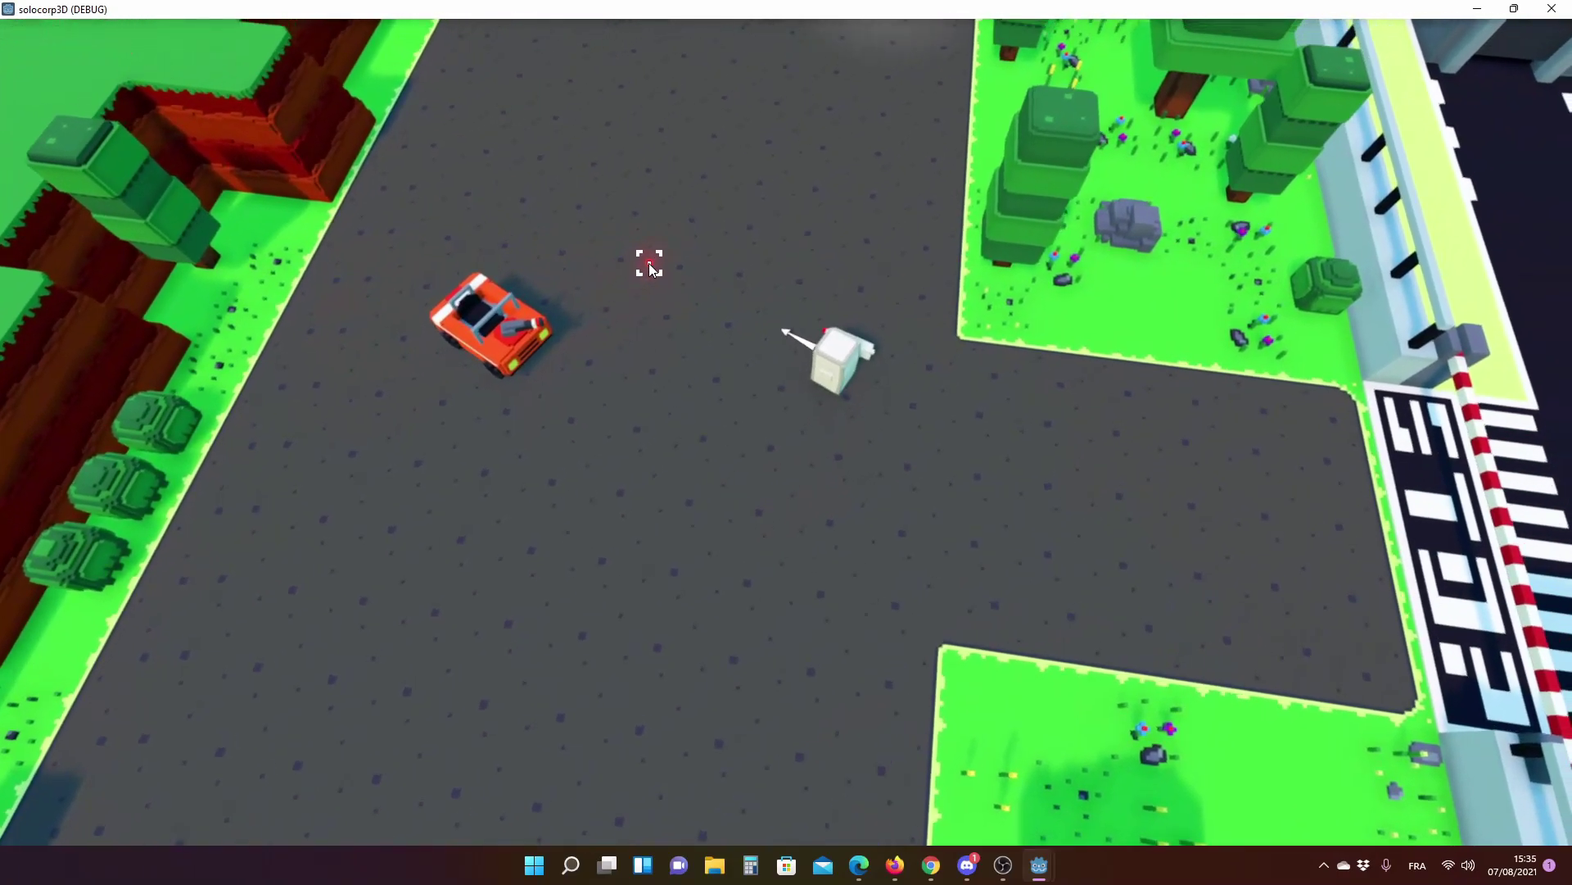
pyautogui.press('w')
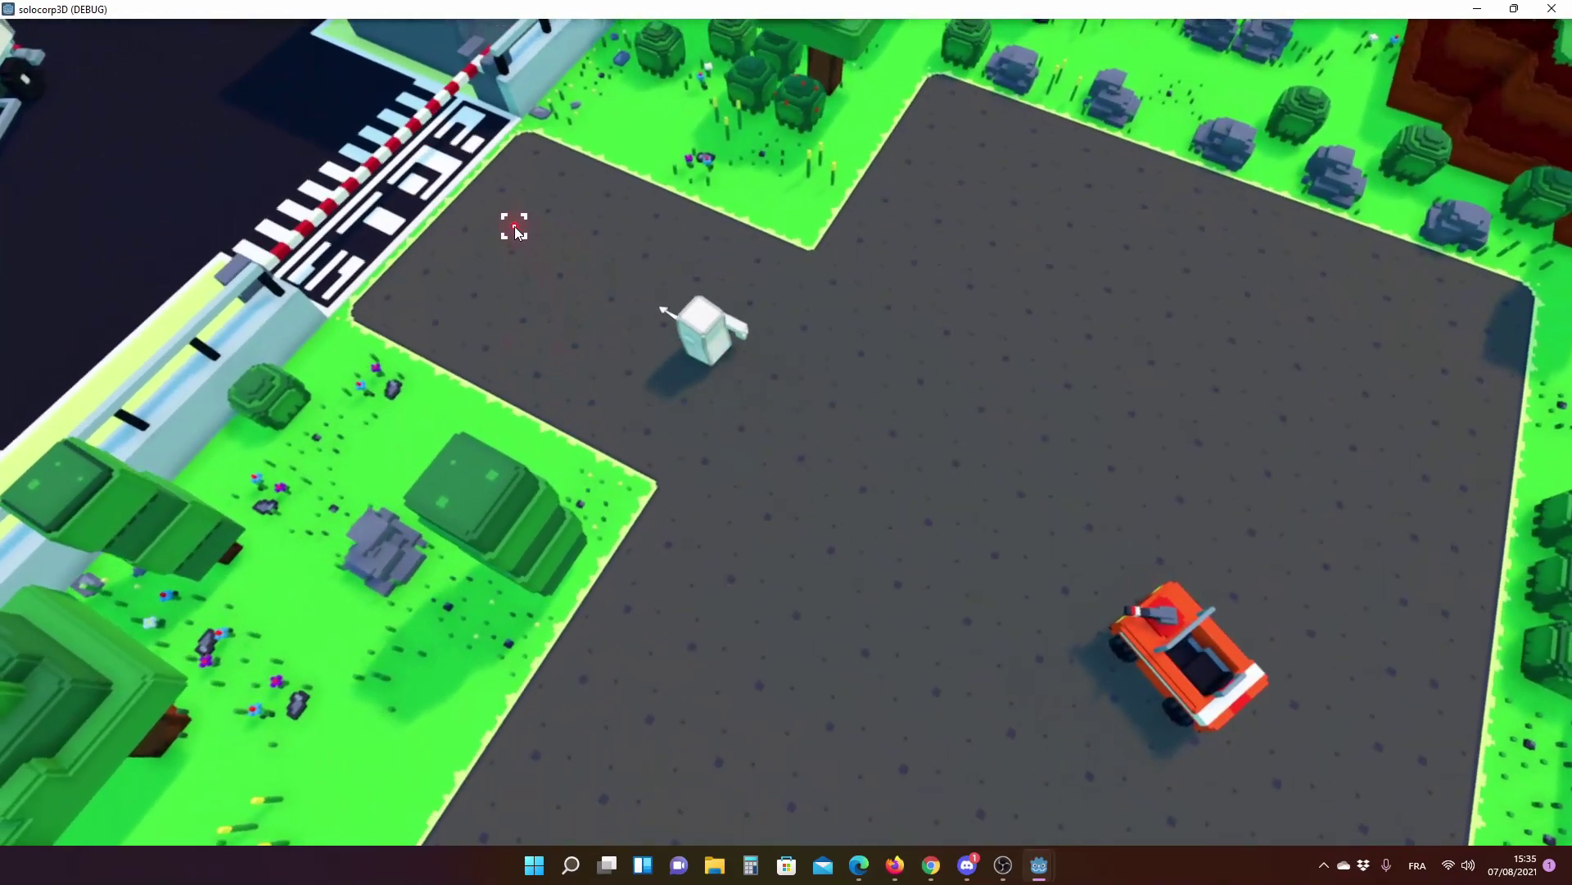
pyautogui.press('d')
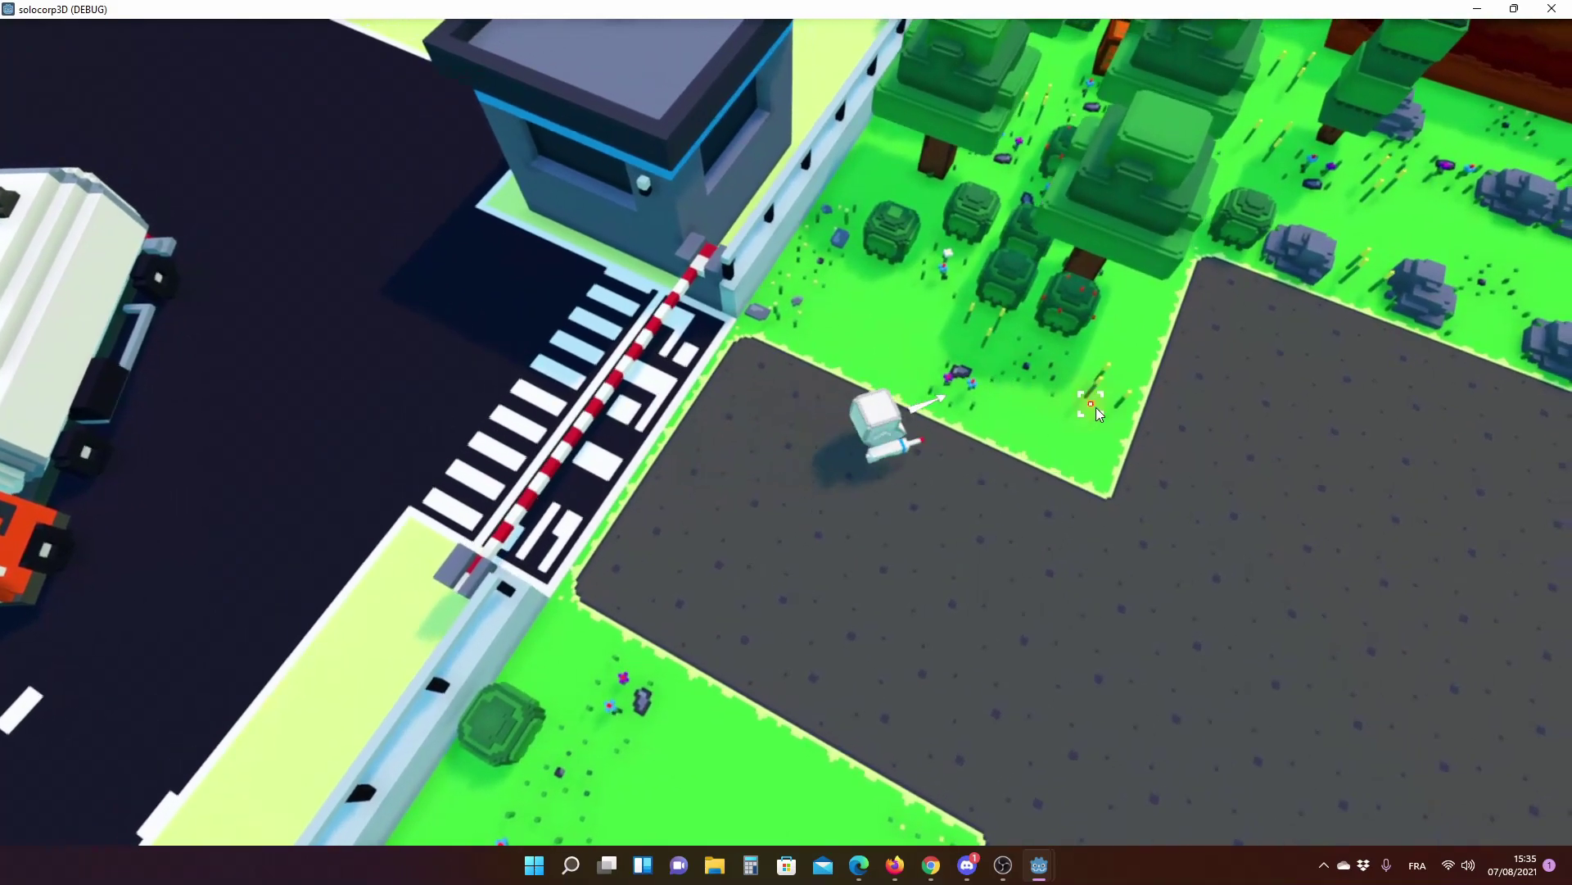
pyautogui.press('w')
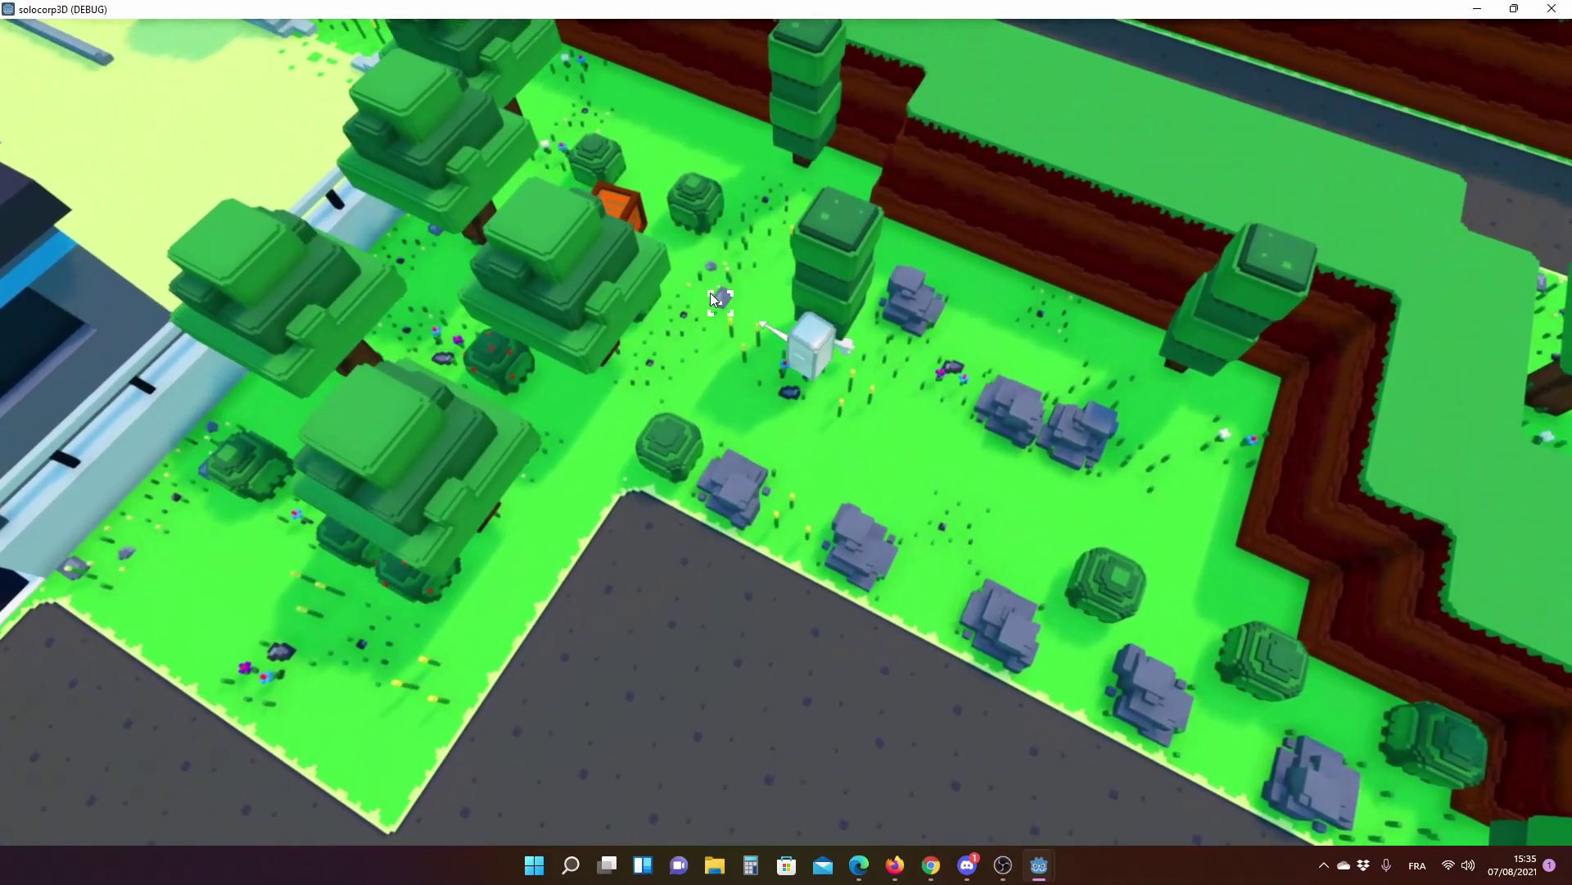
pyautogui.press('w')
pyautogui.click(586, 253)
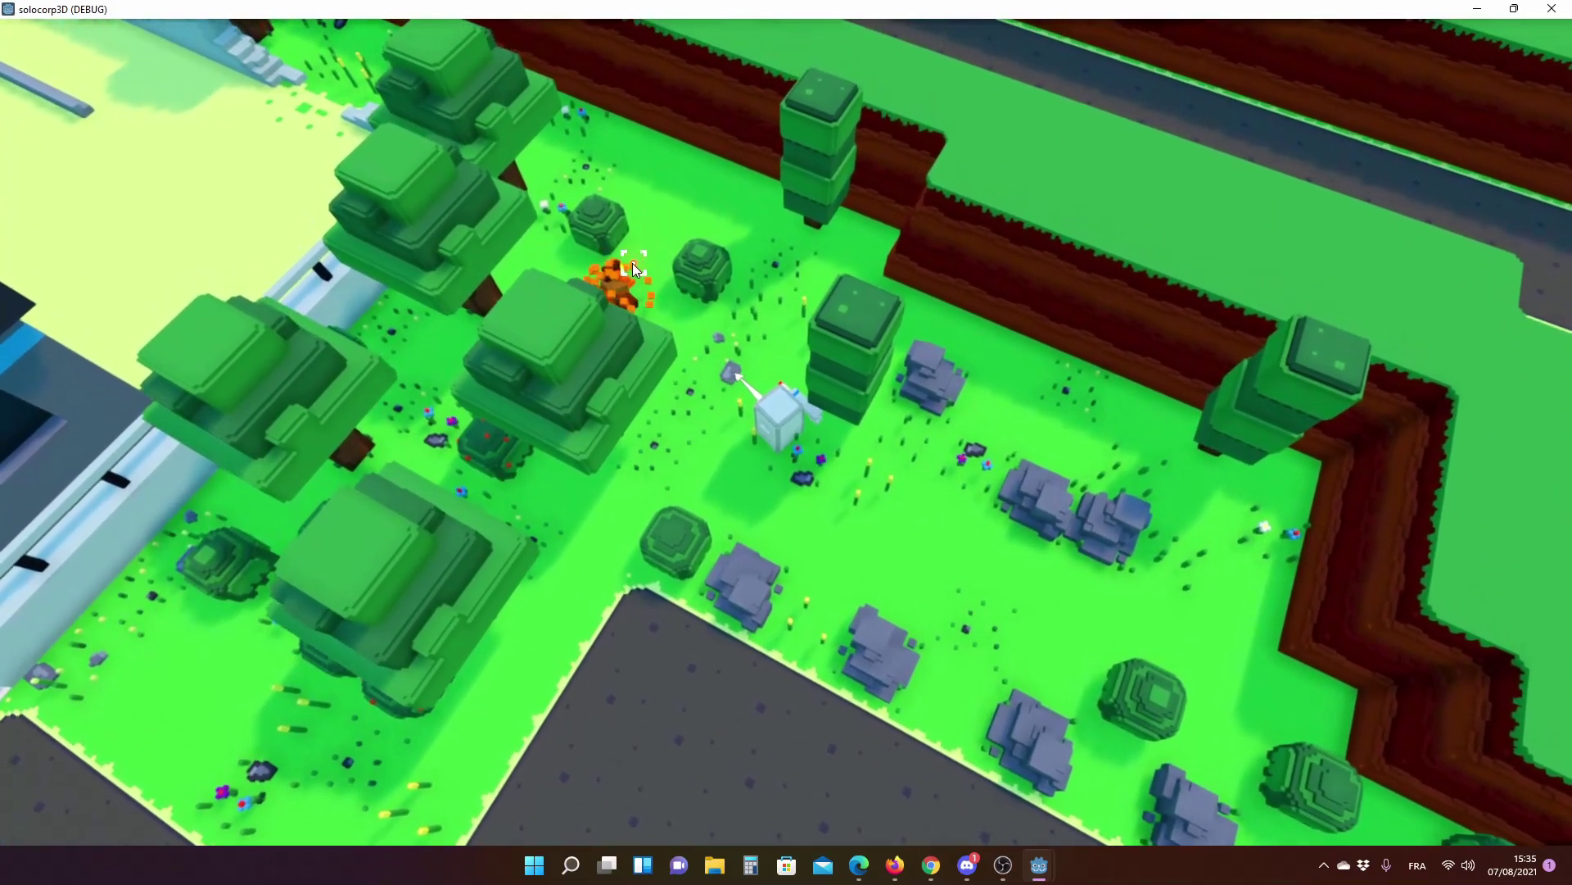
# - Walk across the pale yellow lot and dark road up to the factory building door
pyautogui.press('w')
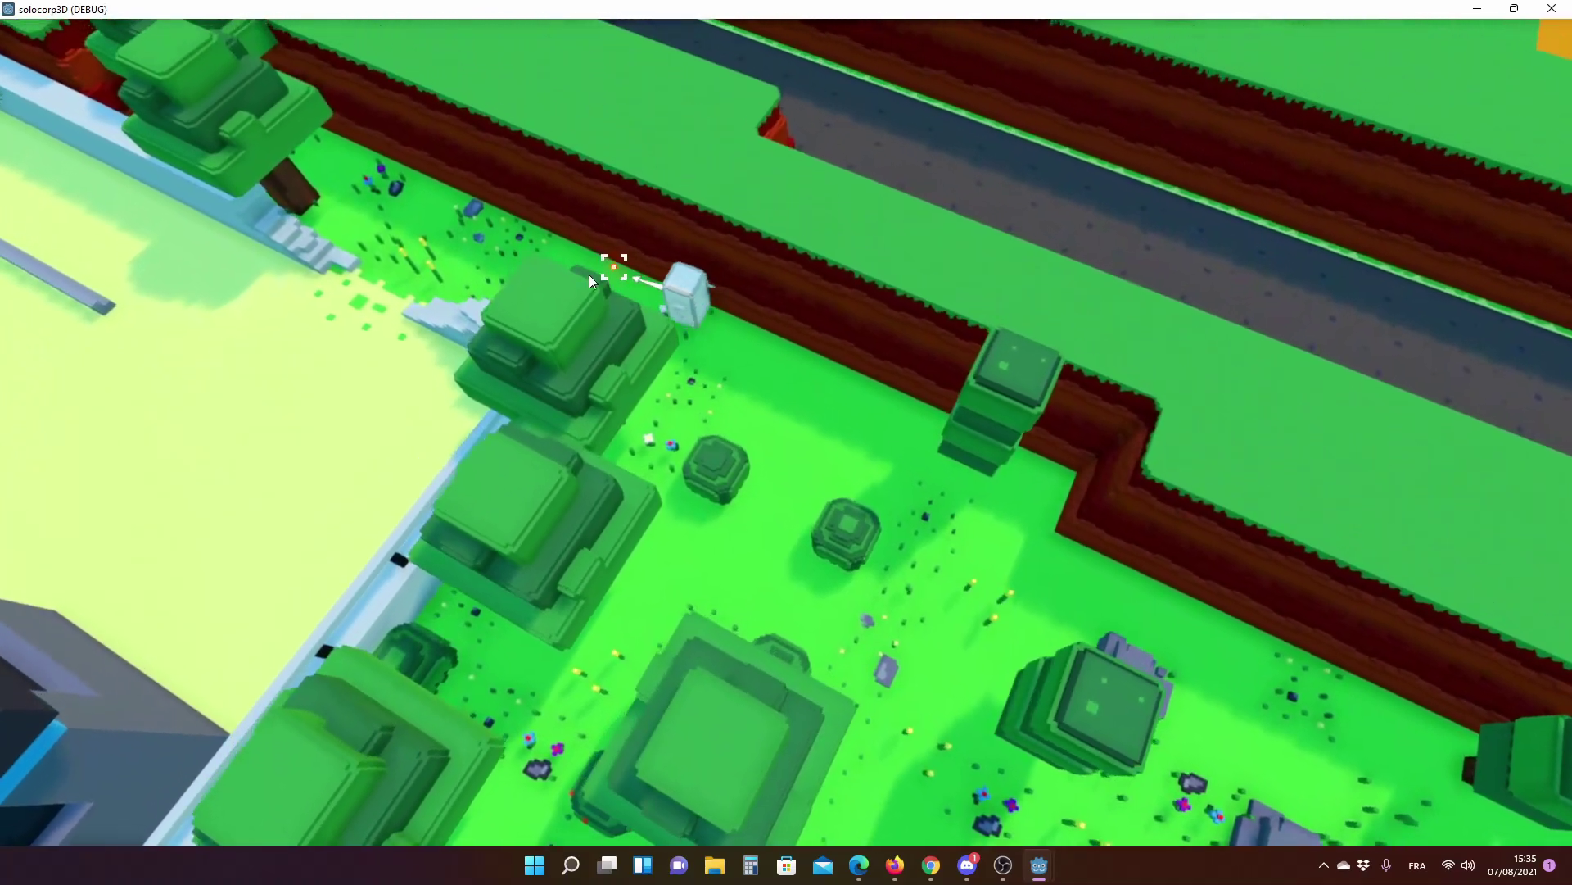
pyautogui.press('w')
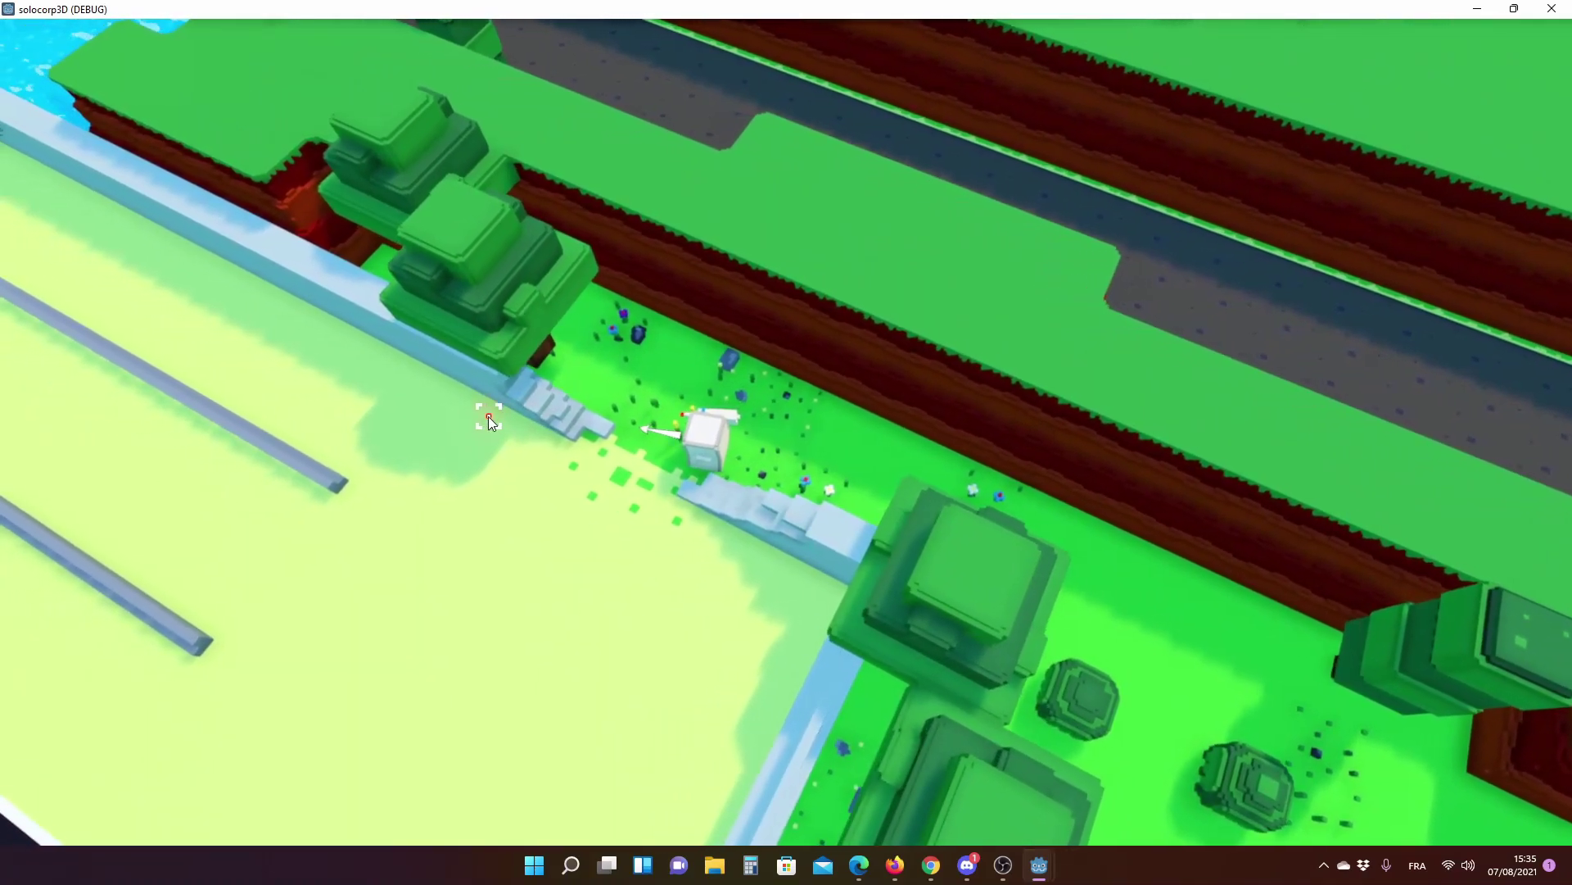
pyautogui.press('w')
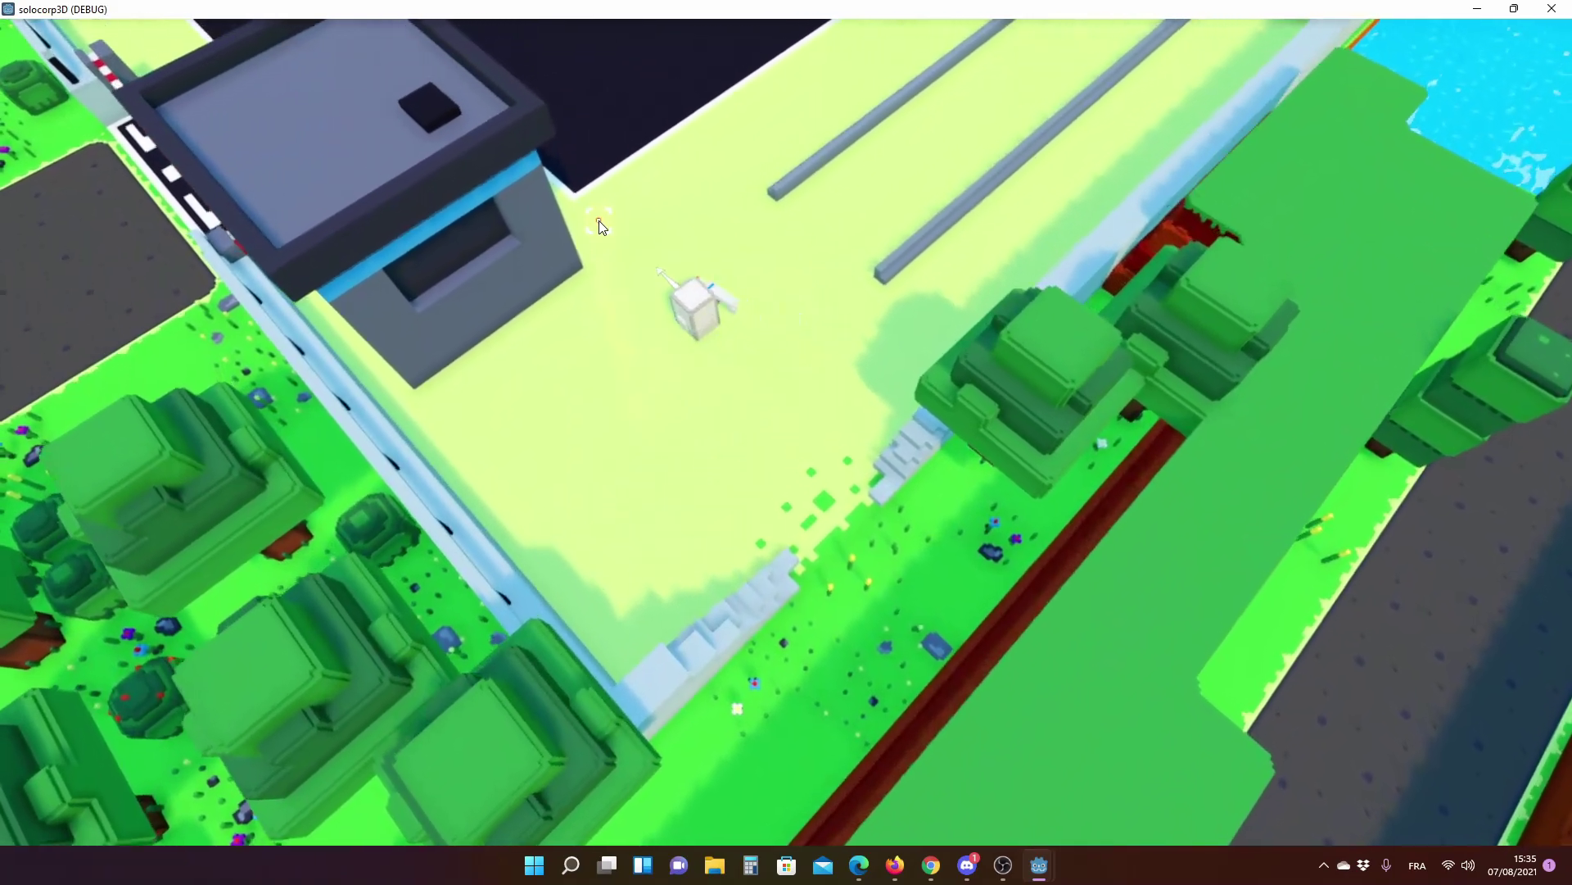
pyautogui.press('w')
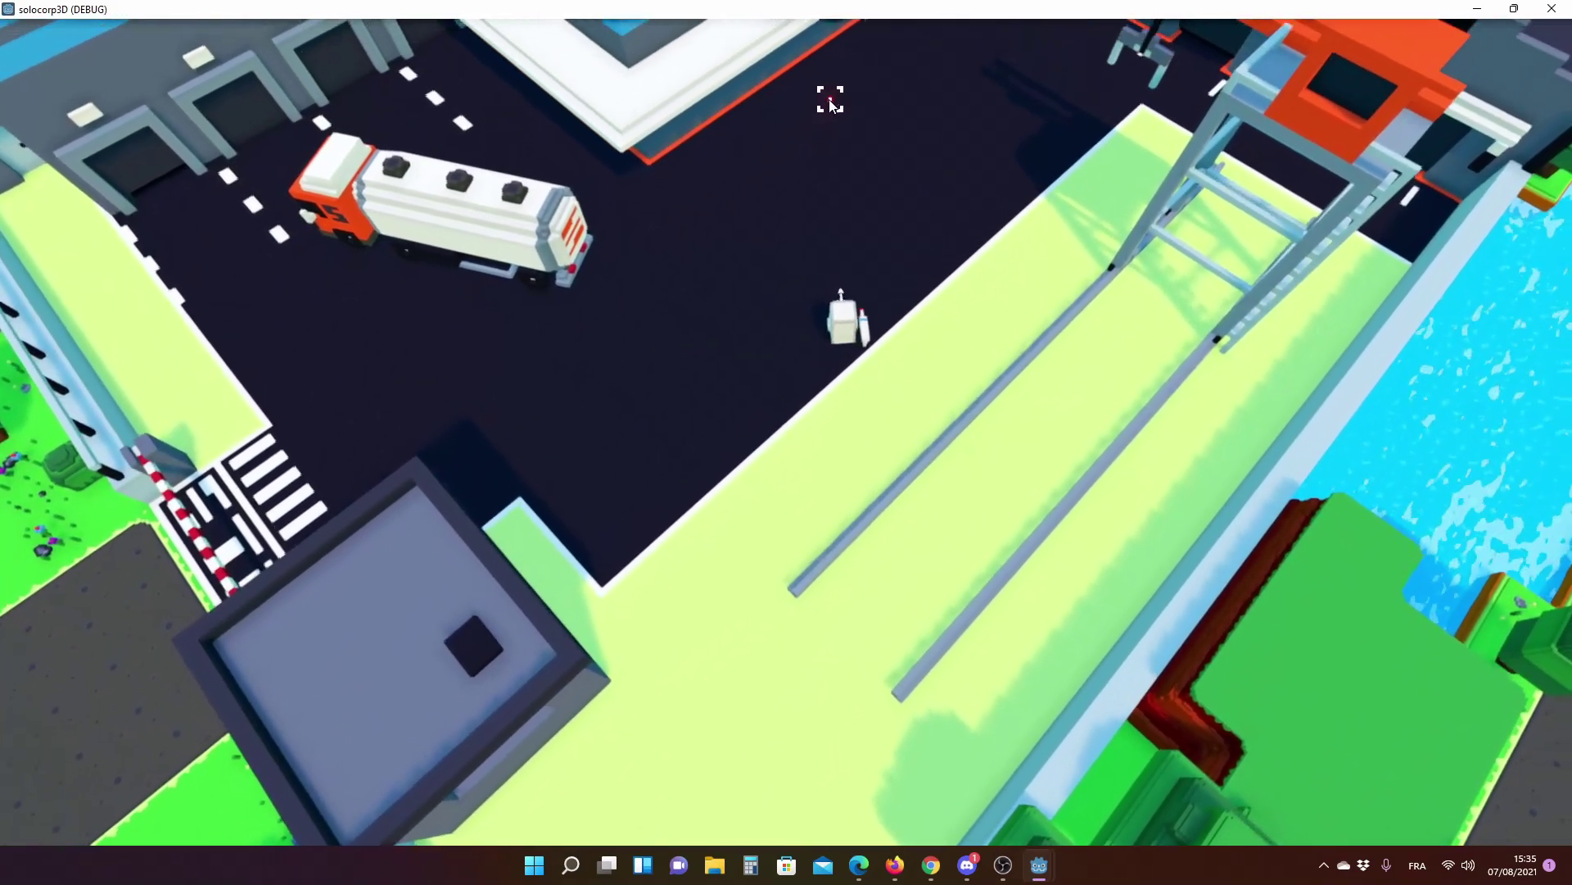
pyautogui.press('w')
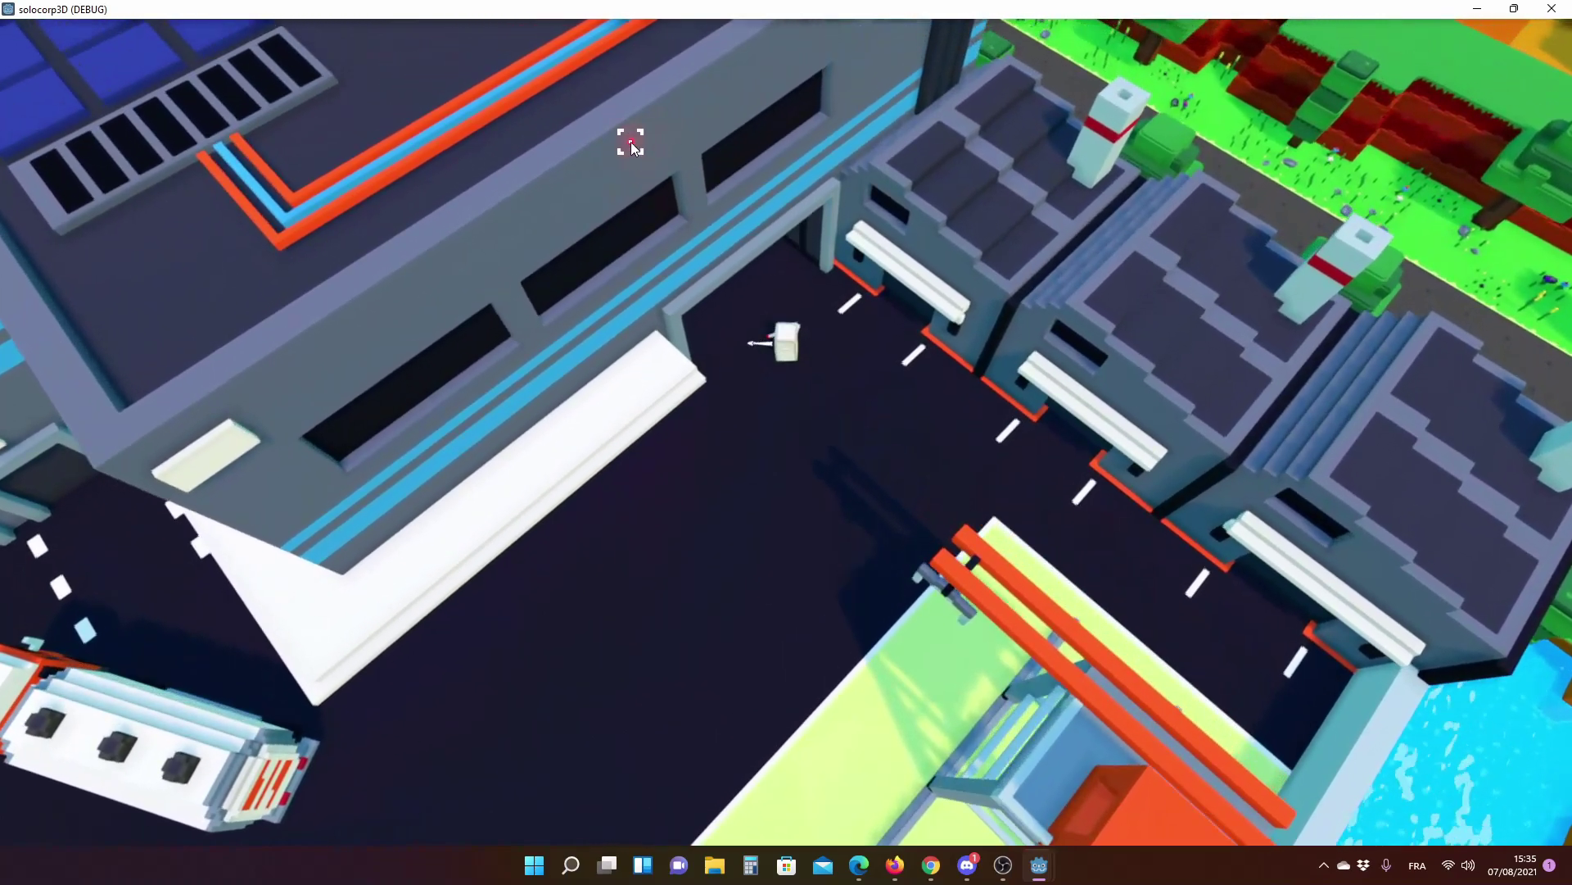
pyautogui.press('w')
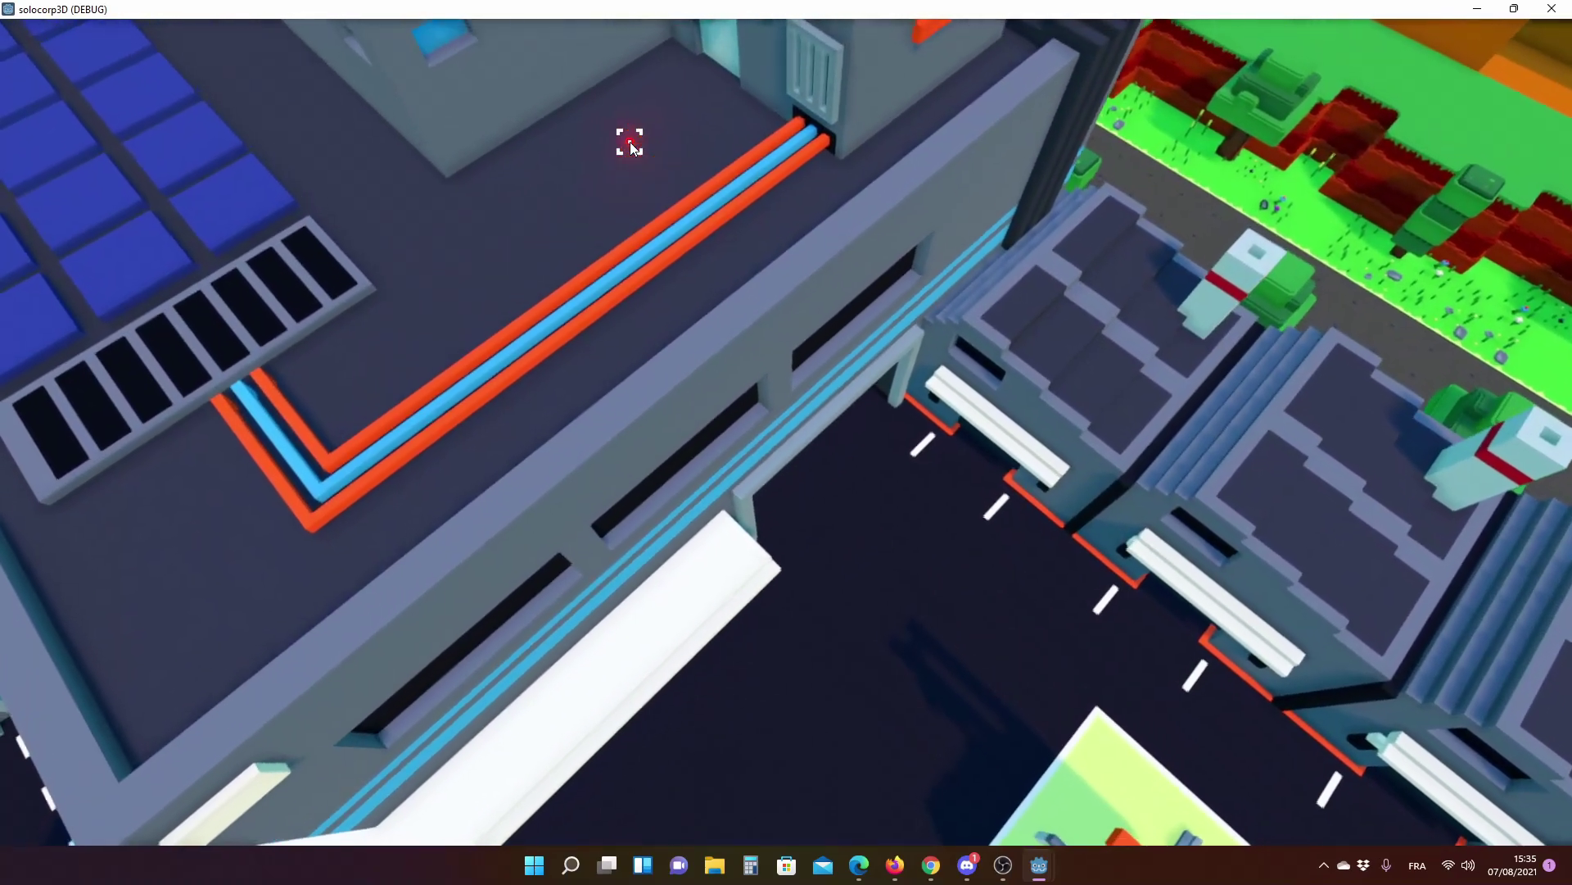